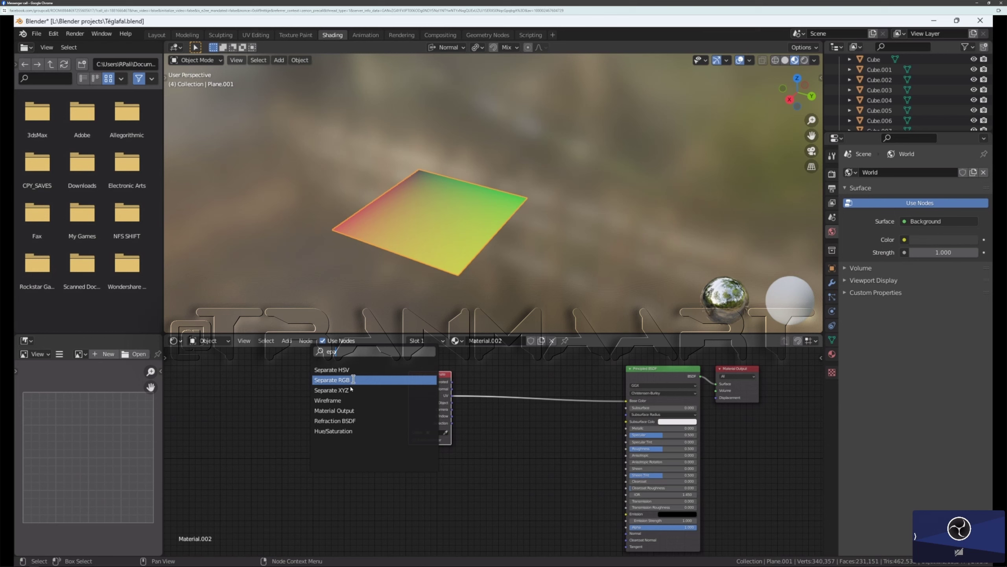
Step: Add a Separate RGB node into the link between the Texture Coordinate UV output and Base Color, and position it midway
click(353, 380)
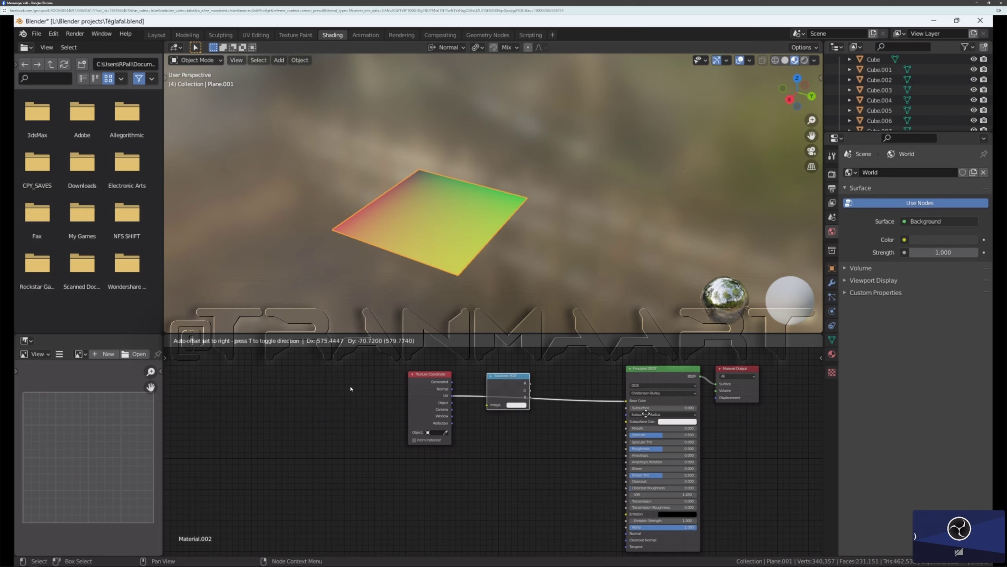
click(600, 402)
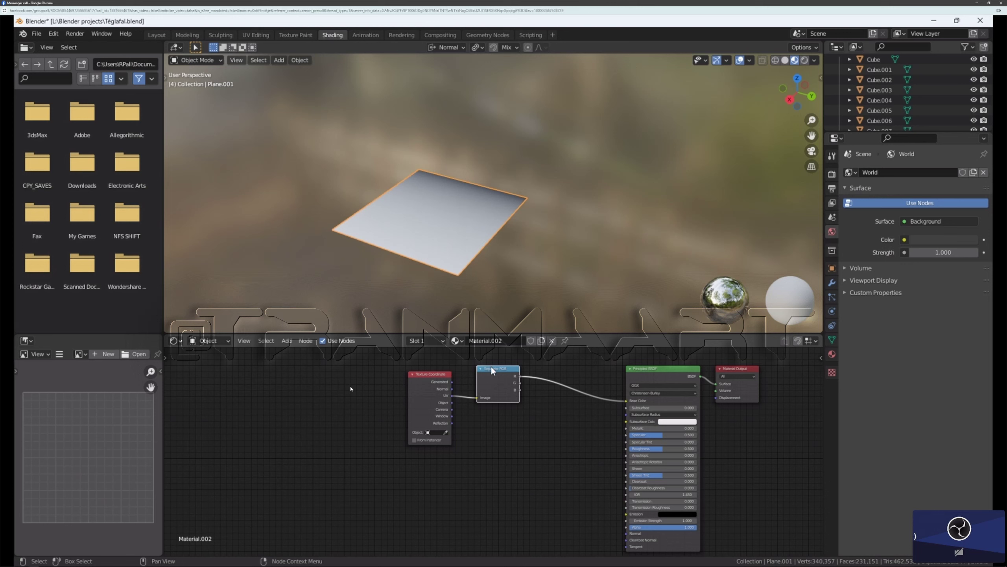
drag(491, 370, 525, 393)
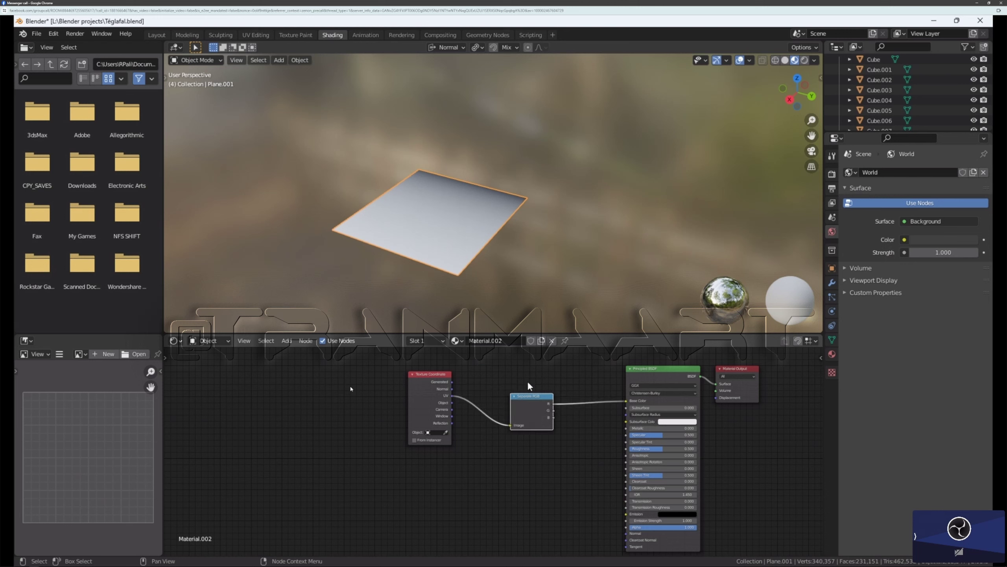
scroll(532, 406, up, 2)
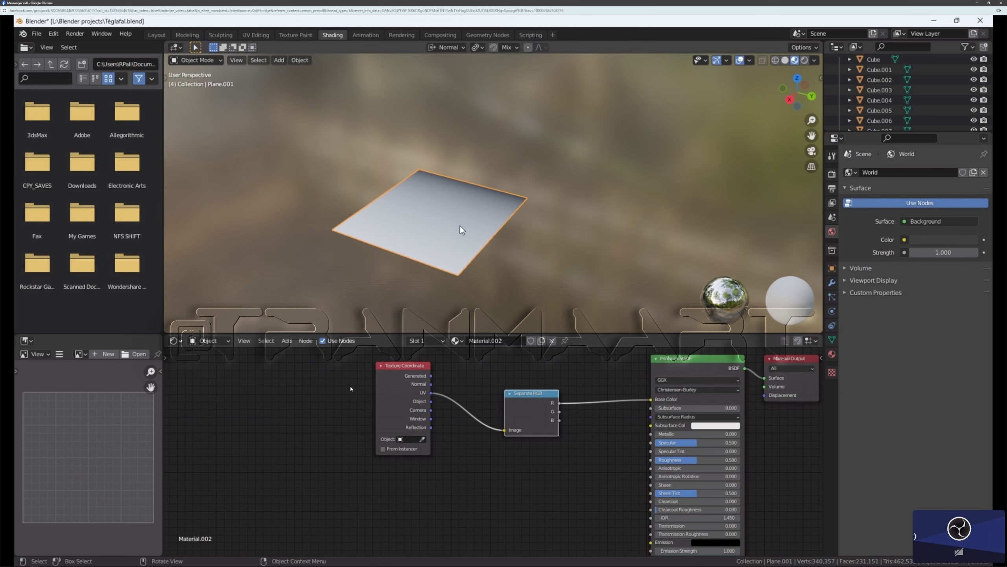
Step: Examine the R channel gradient on the plane from the front and from above
mouse_move(515, 260)
middle_down()
mouse_move(522, 142)
mouse_move(502, 198)
mouse_move(514, 269)
mouse_move(530, 257)
mouse_move(516, 252)
middle_up()
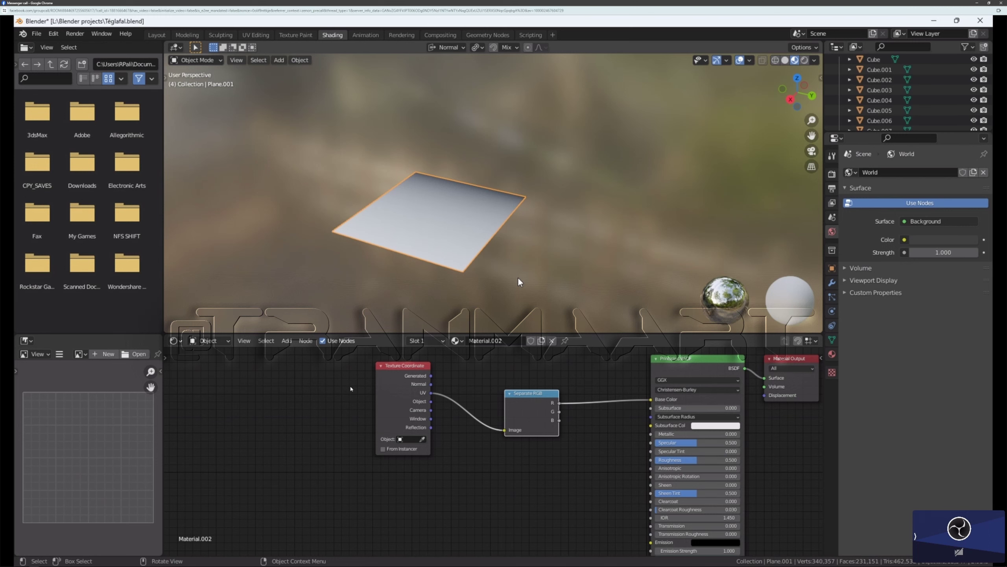
key(KP_1)
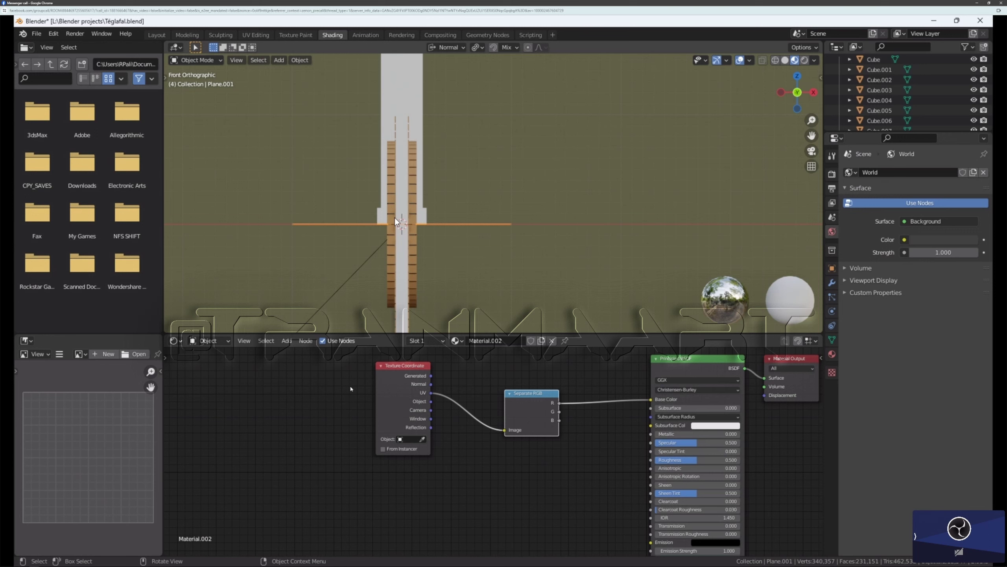
middle_drag(395, 218, 391, 221)
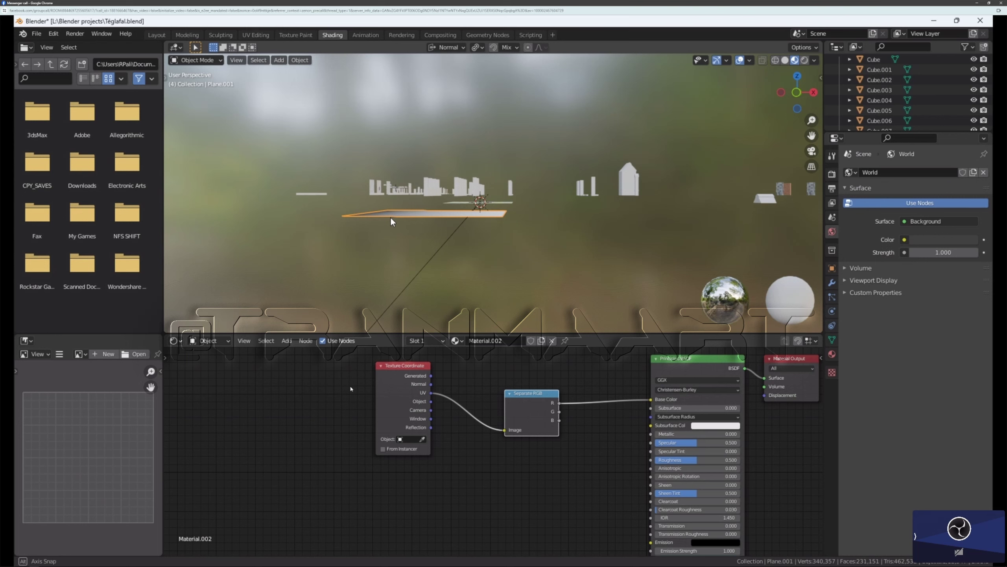
middle_drag(390, 216, 399, 224)
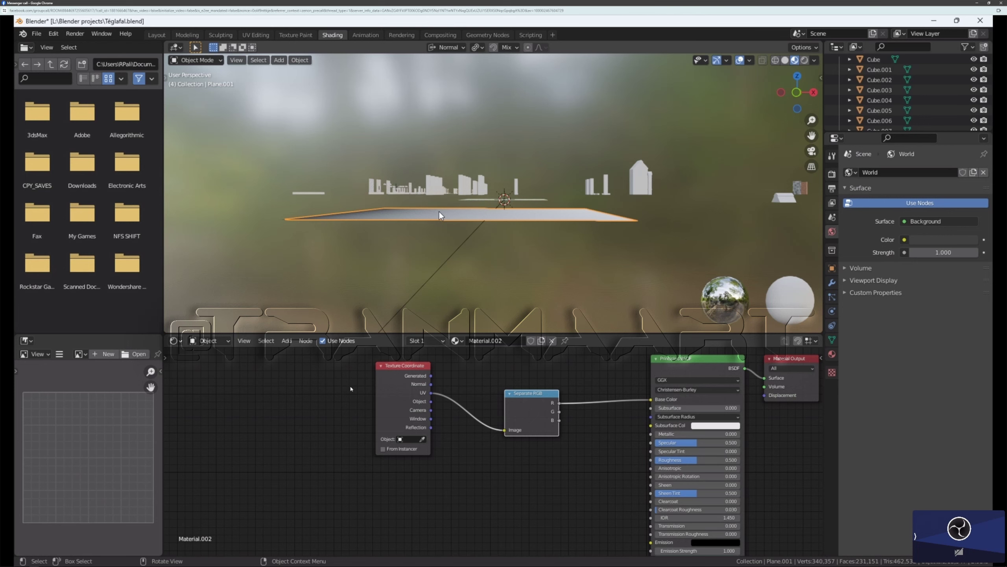
middle_drag(439, 211, 456, 278)
scroll(456, 278, down, 3)
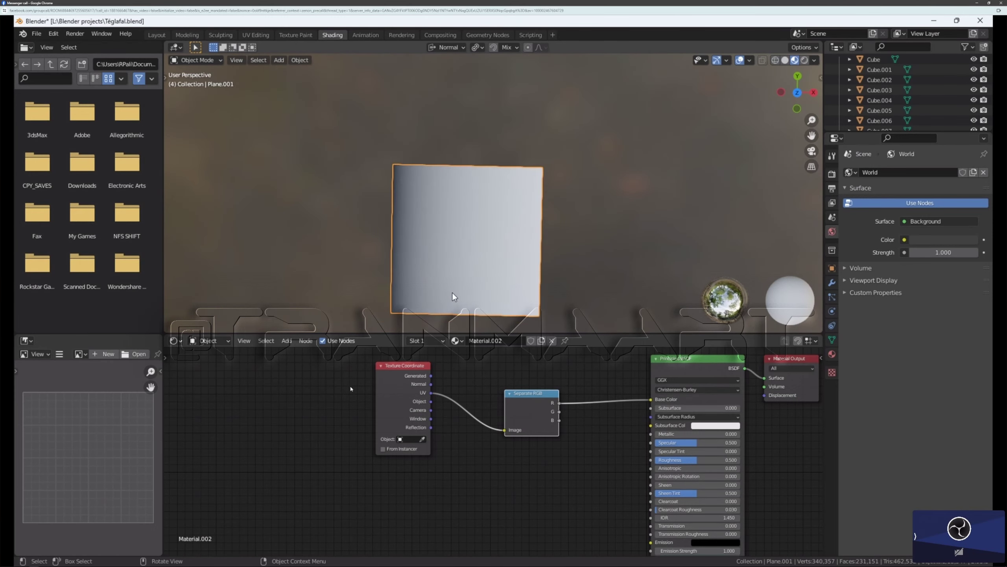
drag(812, 136, 818, 76)
scroll(425, 83, up, 1)
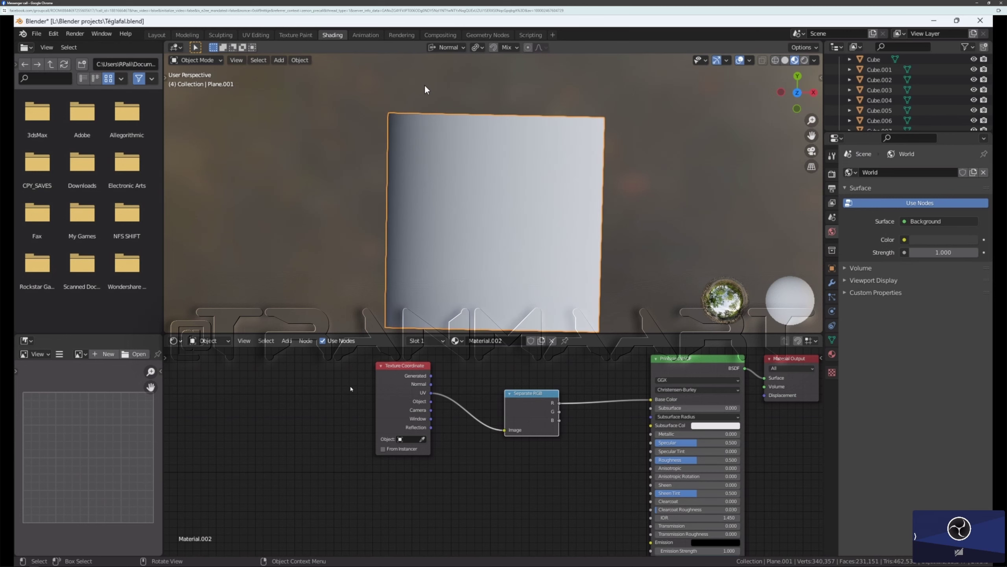
scroll(417, 195, up, 2)
scroll(419, 200, down, 1)
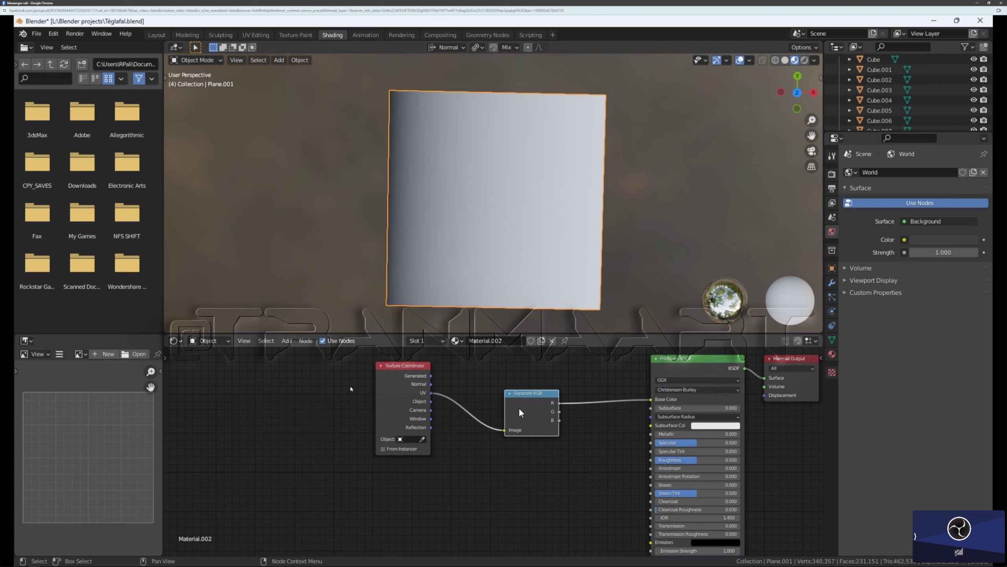
Step: Connect the G output of the Separate RGB node to the Principled BSDF Base Color
click(558, 402)
mouse_move(559, 411)
mouse_down()
mouse_move(639, 411)
mouse_move(655, 407)
mouse_move(651, 399)
mouse_up()
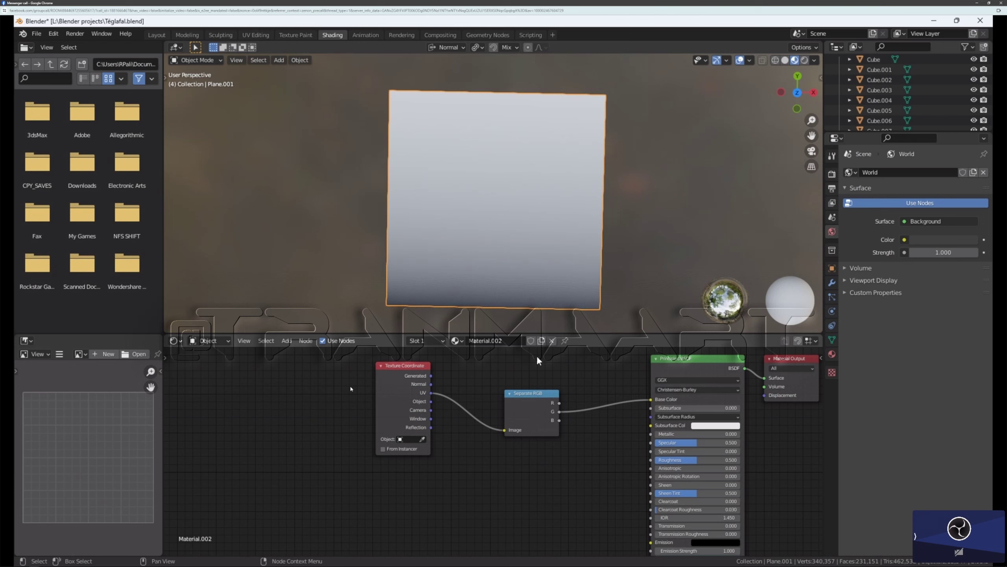
scroll(524, 246, down, 3)
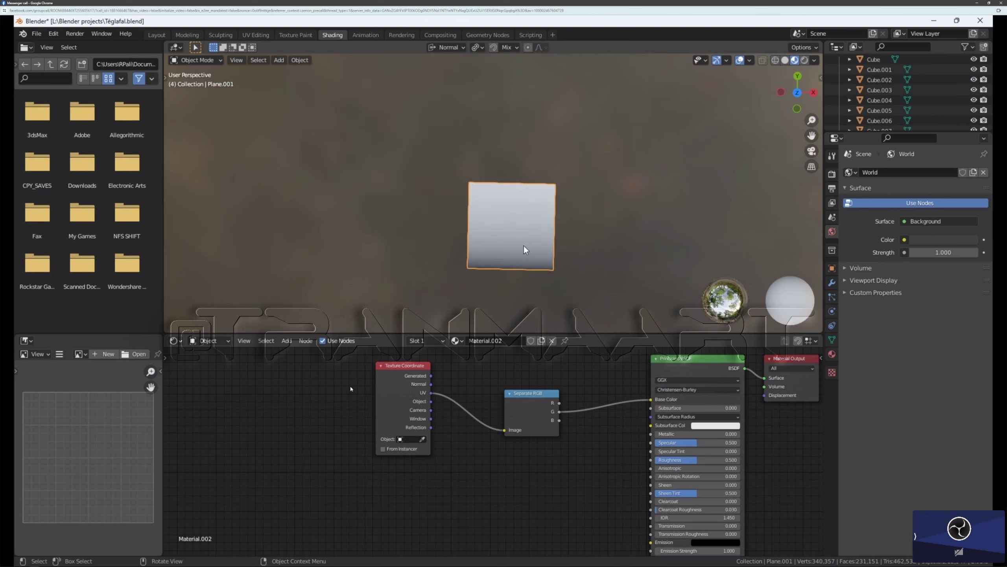
scroll(524, 246, up, 2)
Step: Select the bricks of the orange wall with the round opening and bring that wall into close view
middle_drag(527, 251, 357, 115)
scroll(375, 117, up, 6)
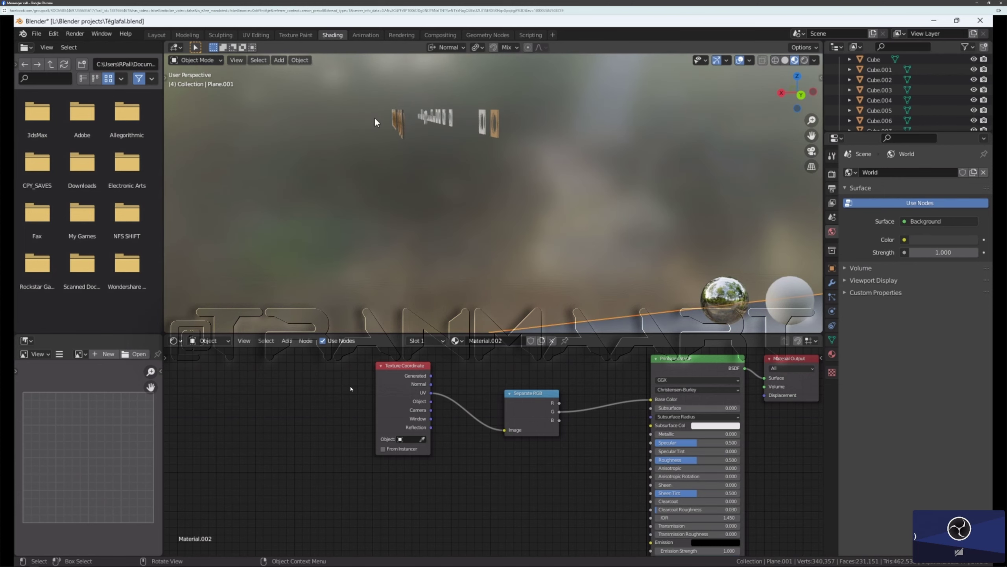
middle_drag(410, 137, 444, 85)
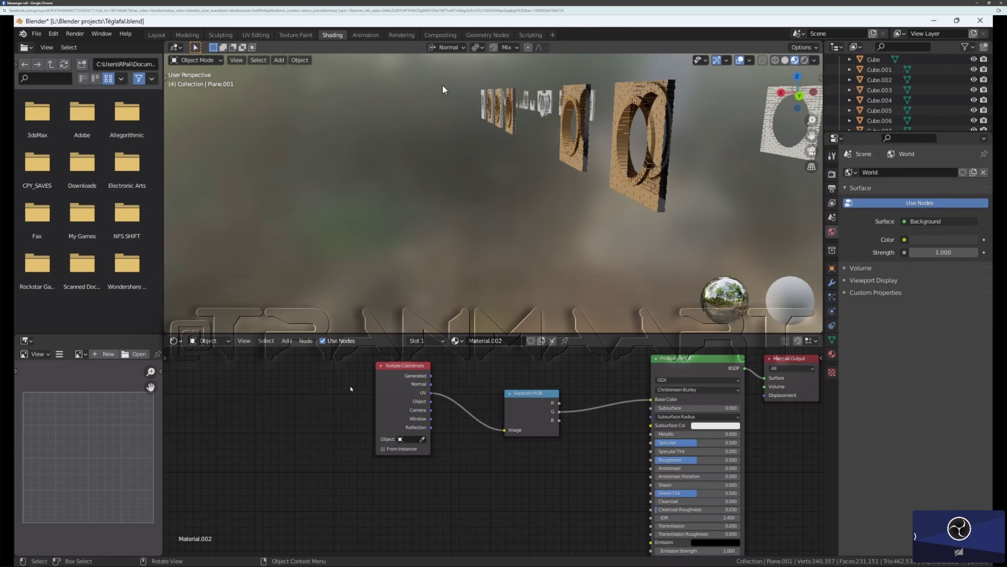
click(656, 103)
middle_drag(653, 110, 630, 156)
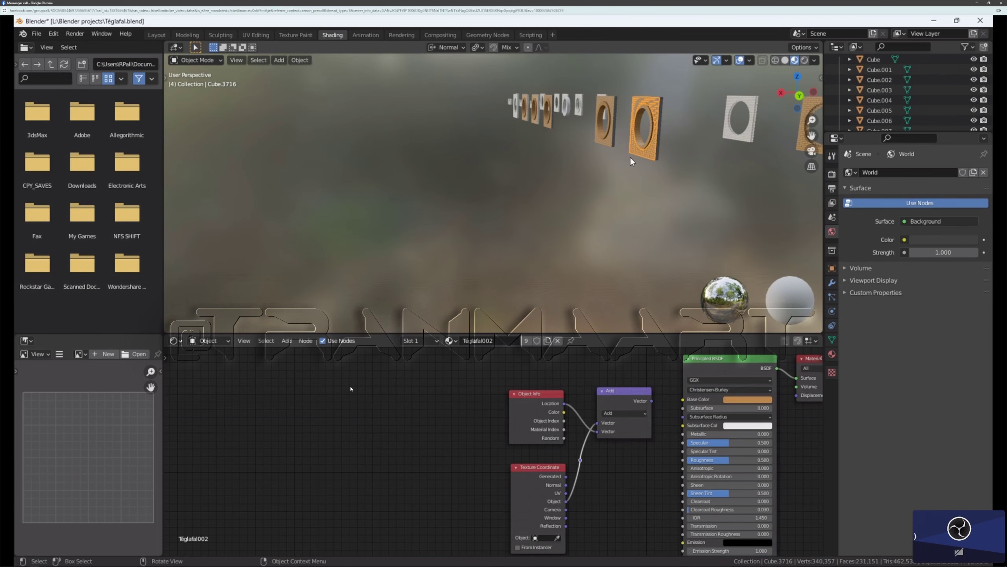
scroll(645, 111, up, 10)
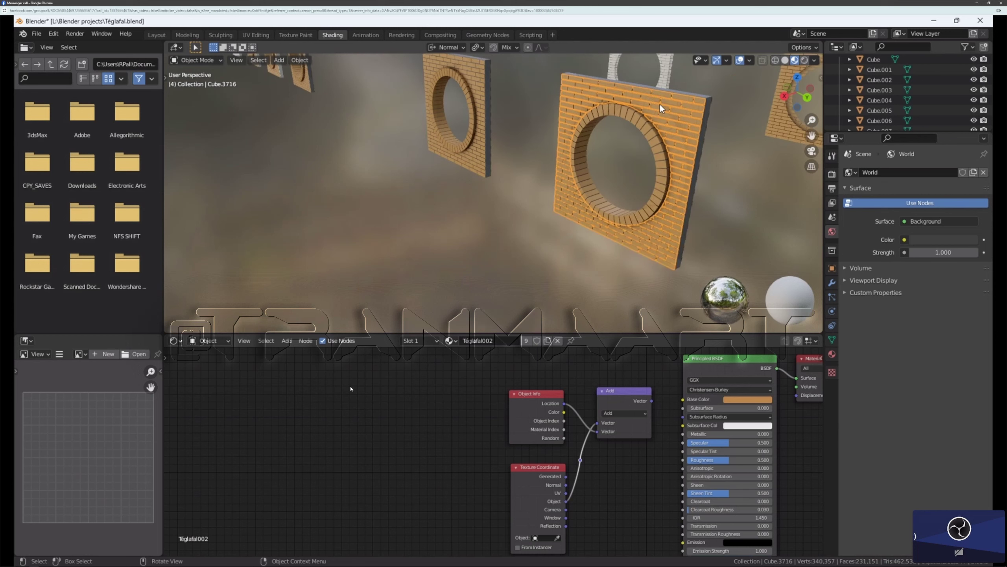
middle_drag(659, 103, 664, 145)
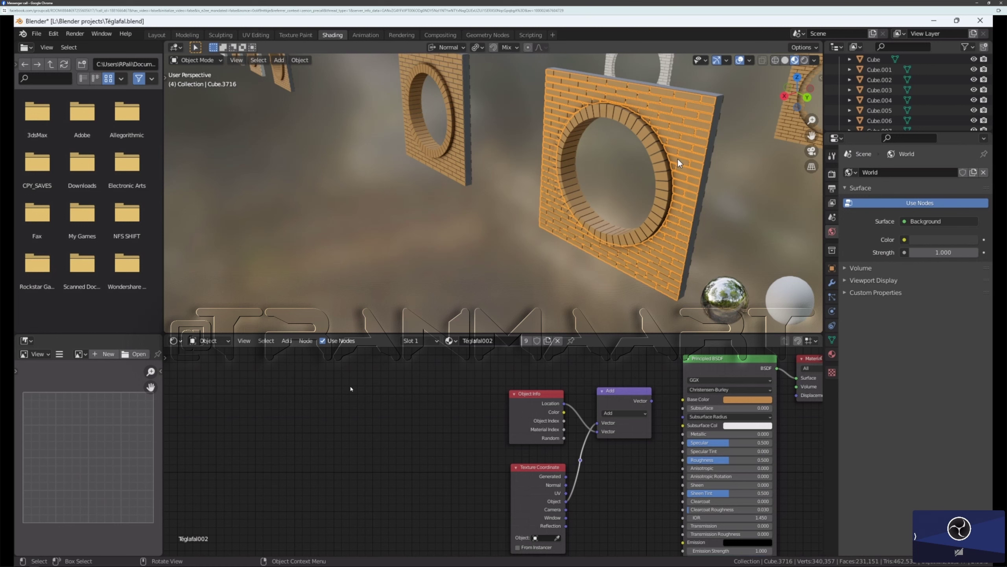
key(KP_Decimal)
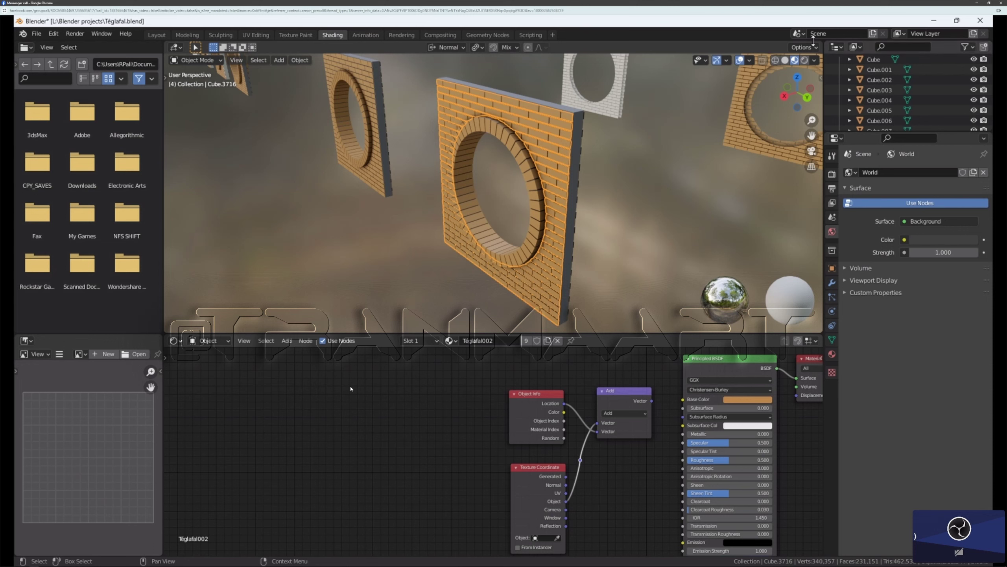
Step: Hide the viewport overlays around the brick wall
click(750, 60)
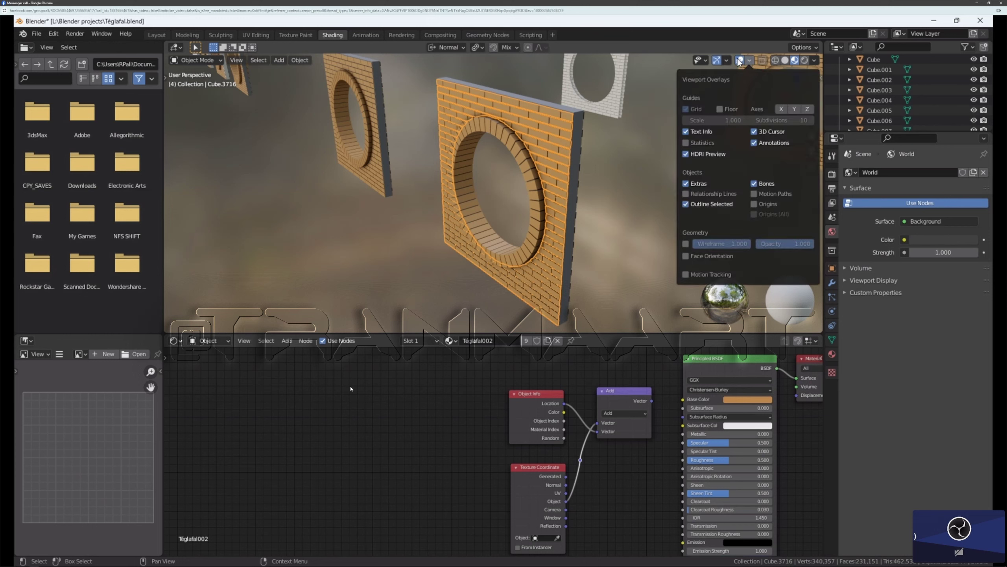
click(738, 59)
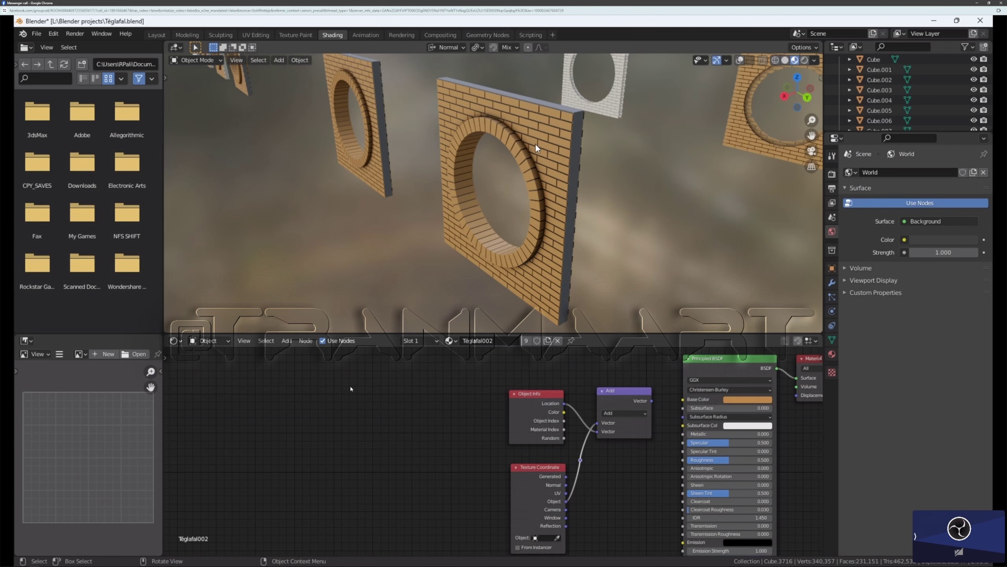
middle_drag(535, 143, 493, 123)
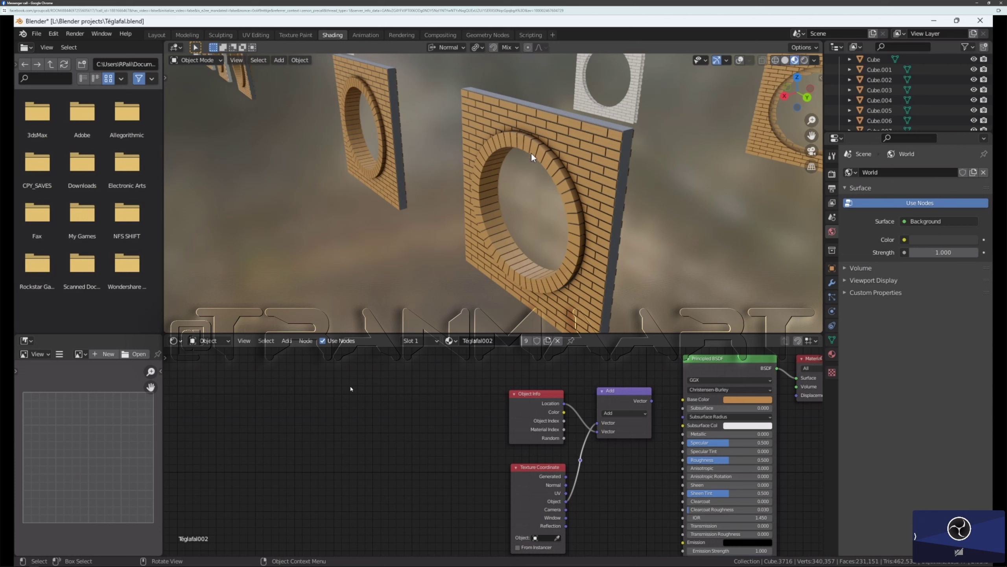
Step: Inspect the materials of the wall's separate parts, selecting the mortar, the round brick ring and the wall bricks in turn
click(610, 143)
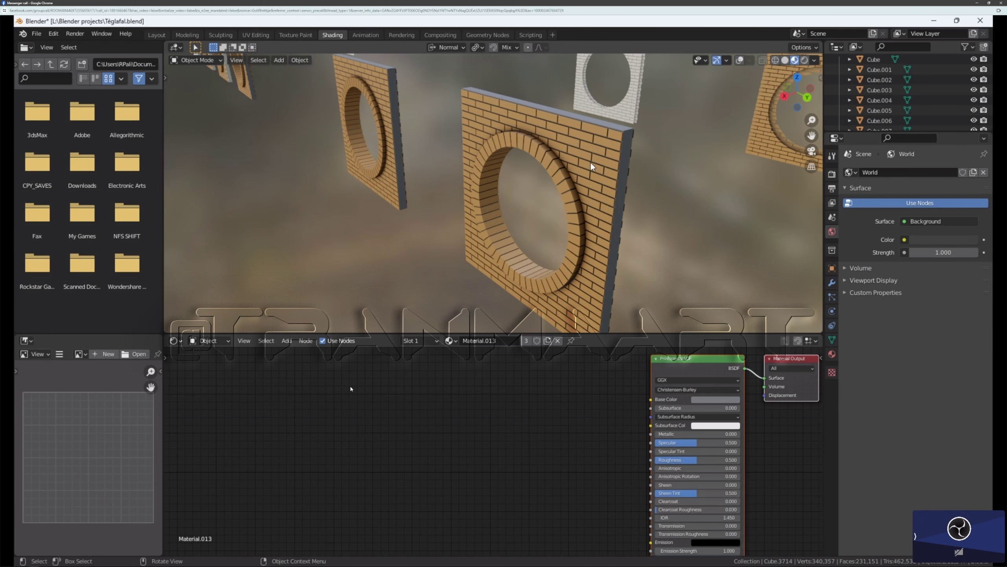
scroll(591, 161, down, 2)
scroll(595, 166, down, 2)
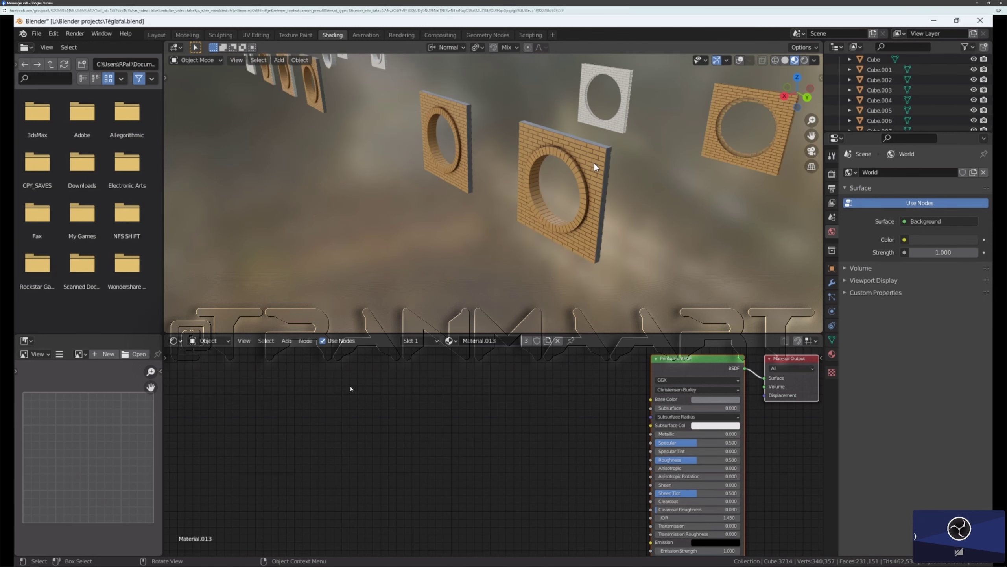
scroll(593, 162, up, 3)
click(554, 168)
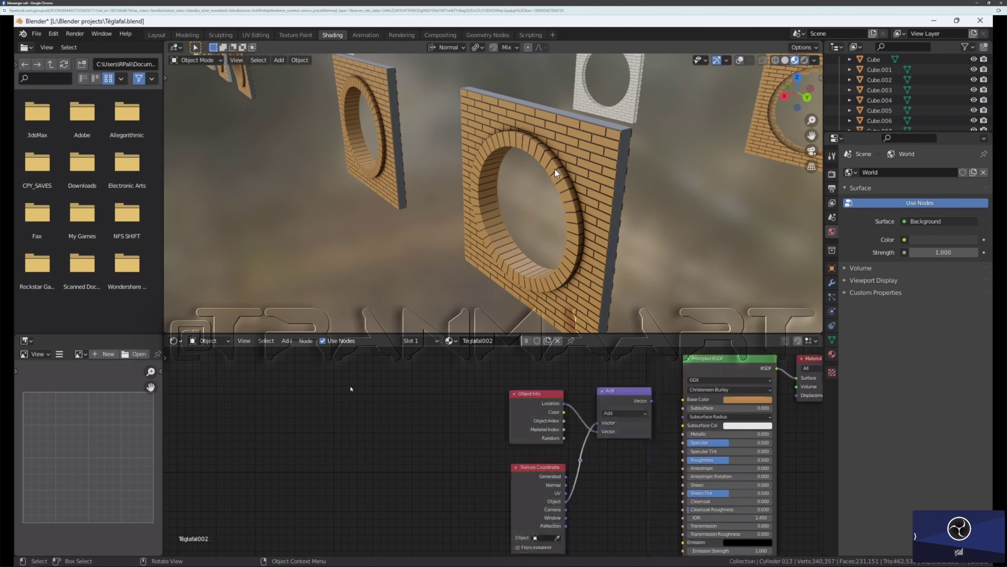
scroll(554, 173, up, 2)
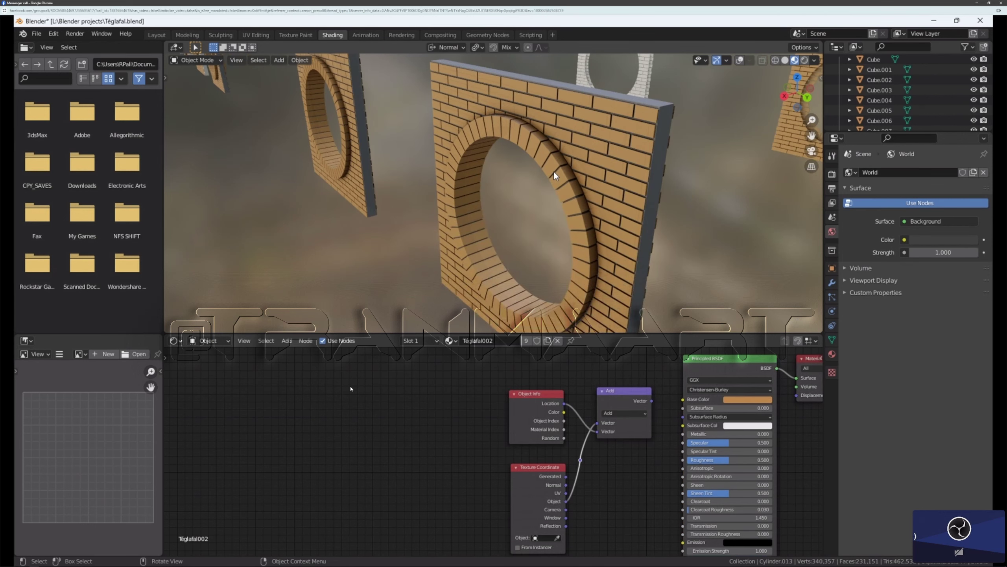
scroll(555, 175, down, 2)
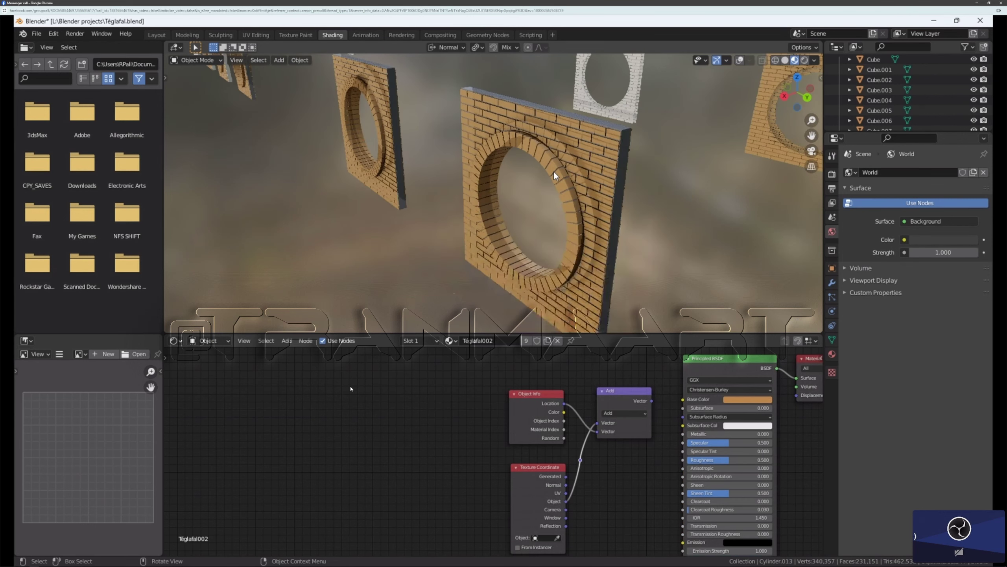
click(589, 156)
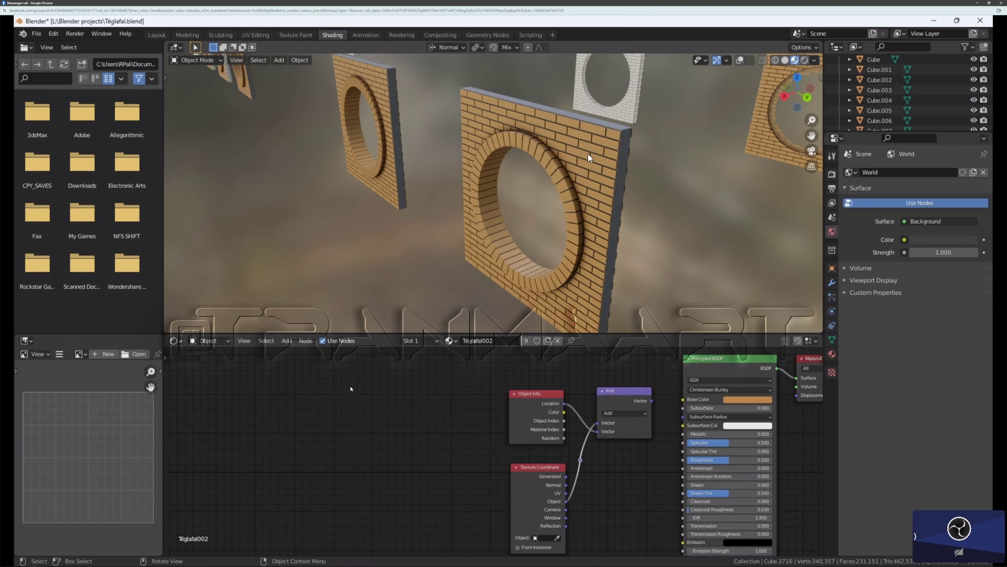
click(589, 155)
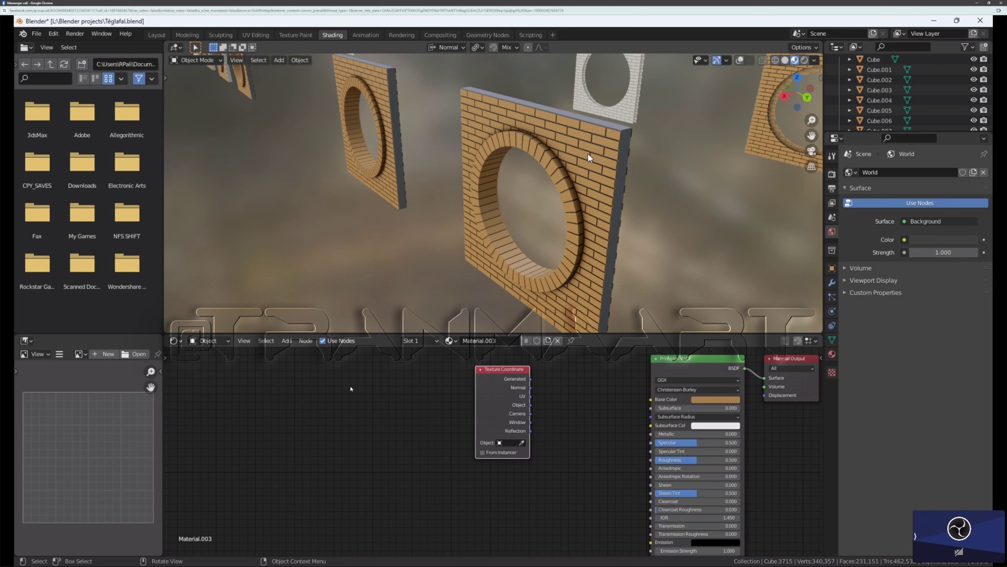
click(557, 174)
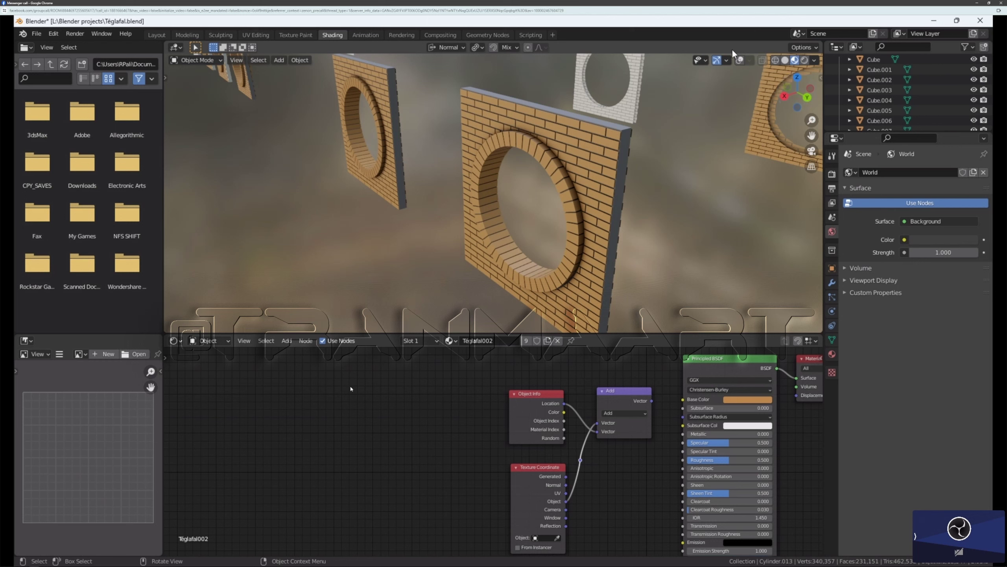
Step: Select the wall's bricks with the viewport overlays temporarily shown, and hide the overlays again
click(739, 61)
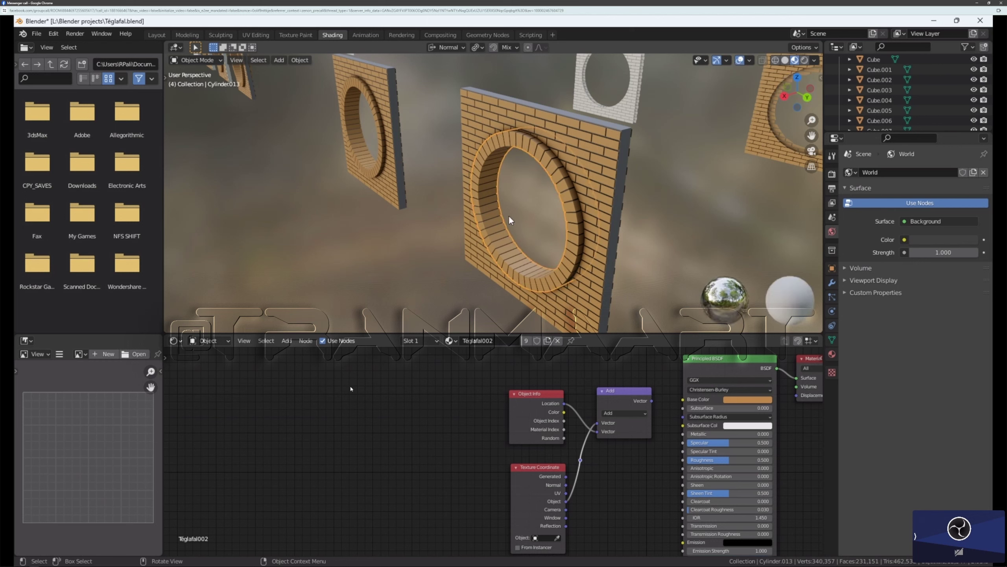
click(601, 150)
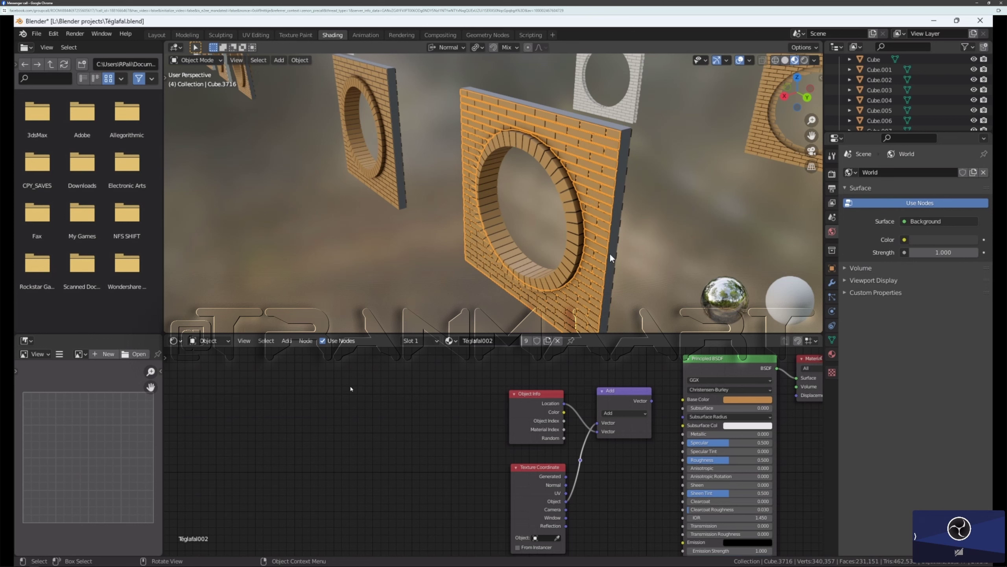
click(740, 60)
middle_drag(611, 143, 589, 150)
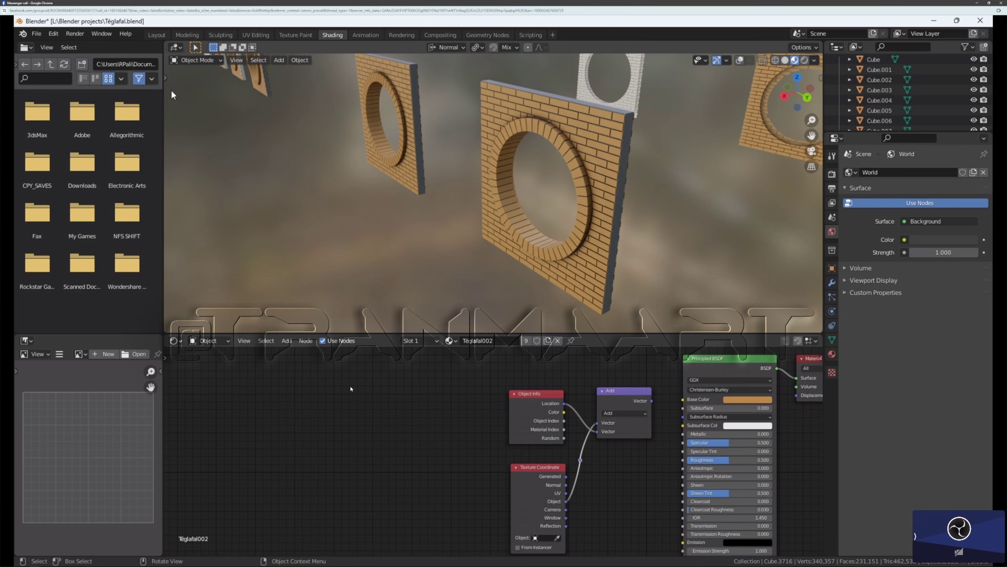
Step: Switch to the UV Editing workspace with the wall's brick mesh in Edit Mode
click(259, 34)
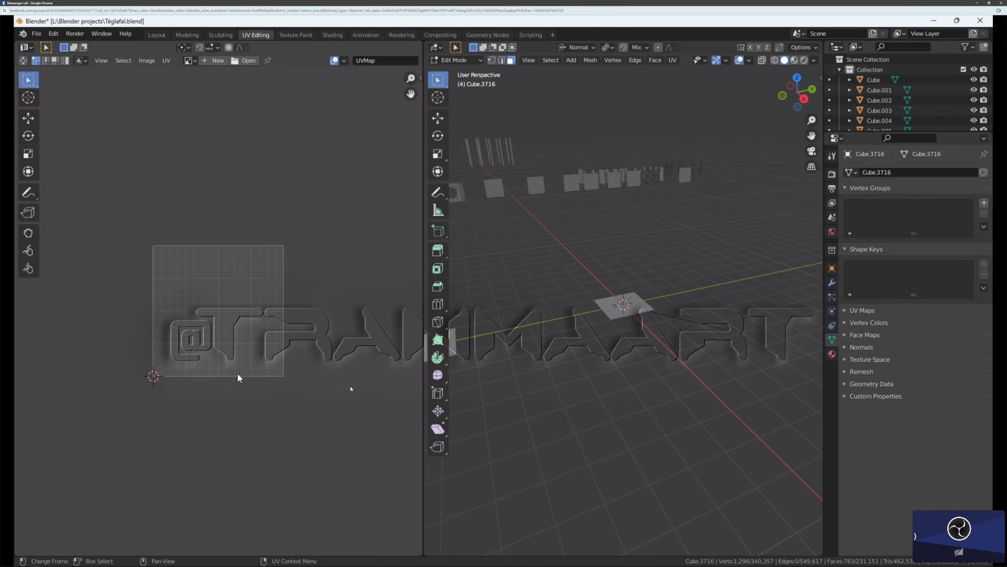
right_click(666, 250)
key(Escape)
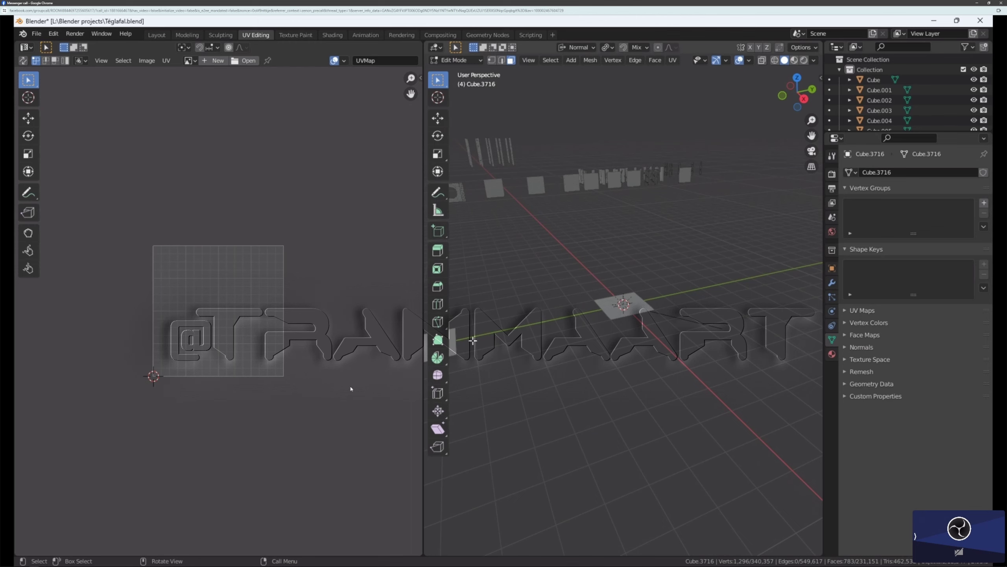
Step: Locate the brick wall with the round opening in the 3D viewport
scroll(552, 231, down, 6)
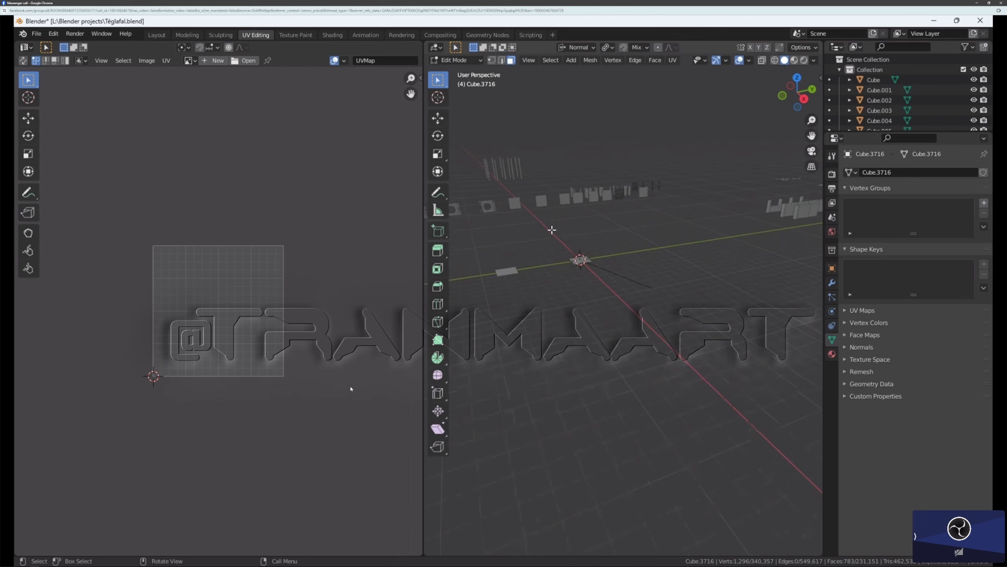
scroll(552, 230, down, 2)
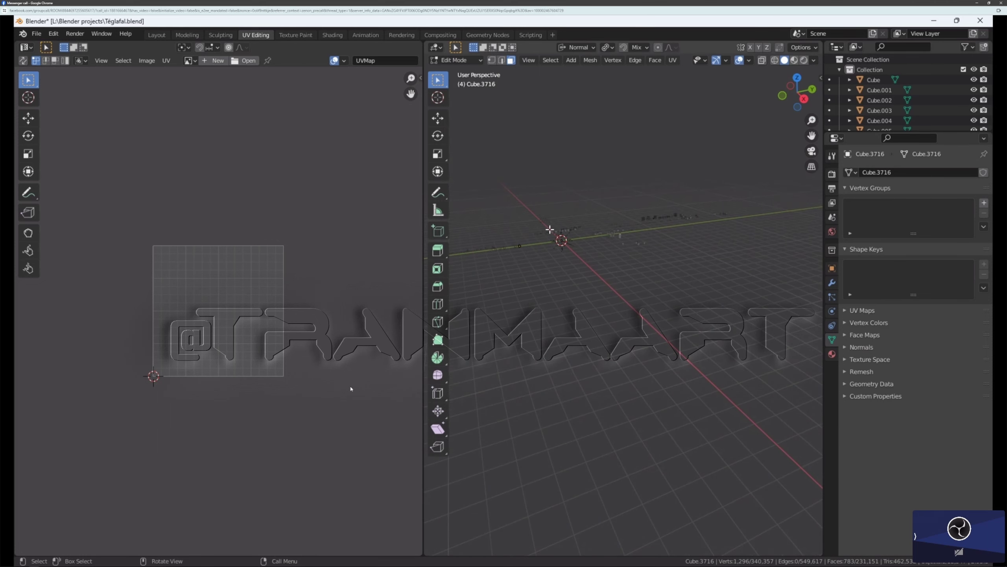
scroll(549, 230, up, 4)
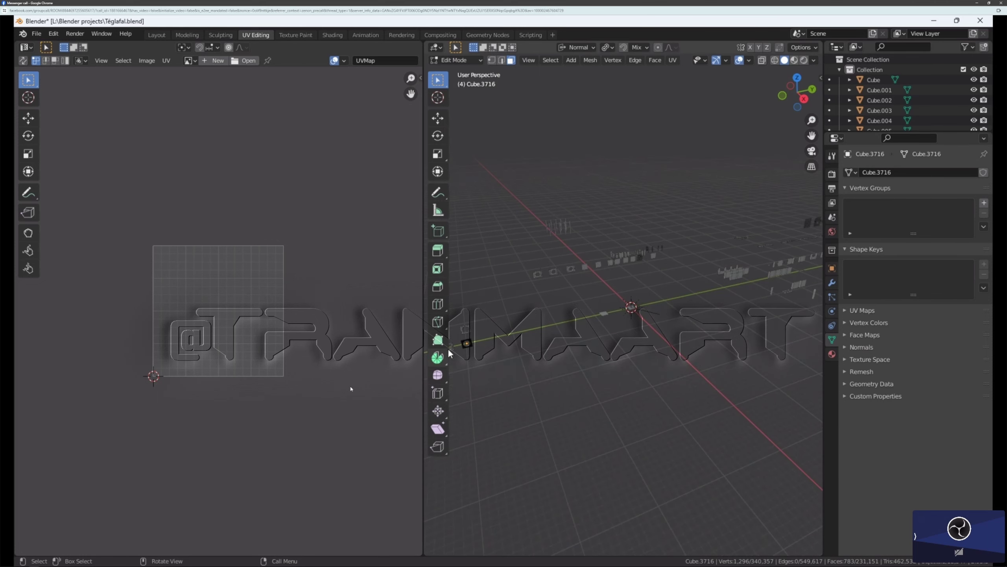
scroll(460, 342, up, 5)
scroll(477, 338, down, 6)
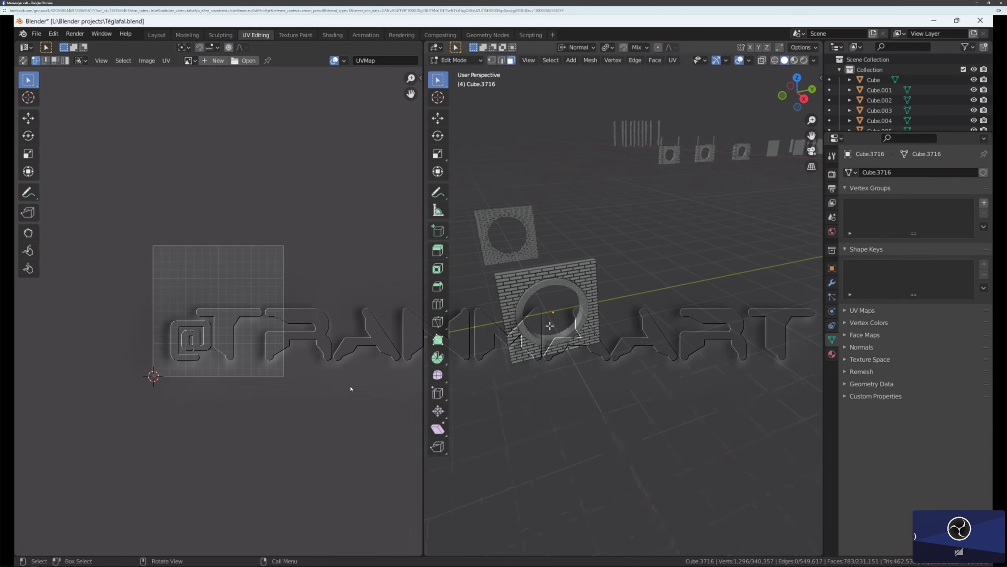
scroll(577, 272, down, 2)
scroll(576, 269, up, 3)
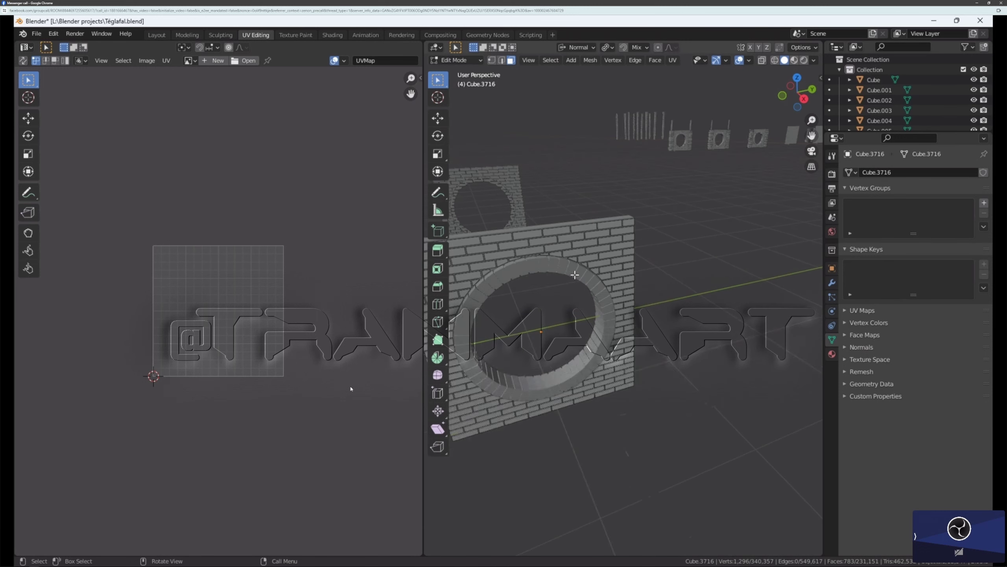
scroll(576, 268, down, 3)
scroll(577, 265, up, 2)
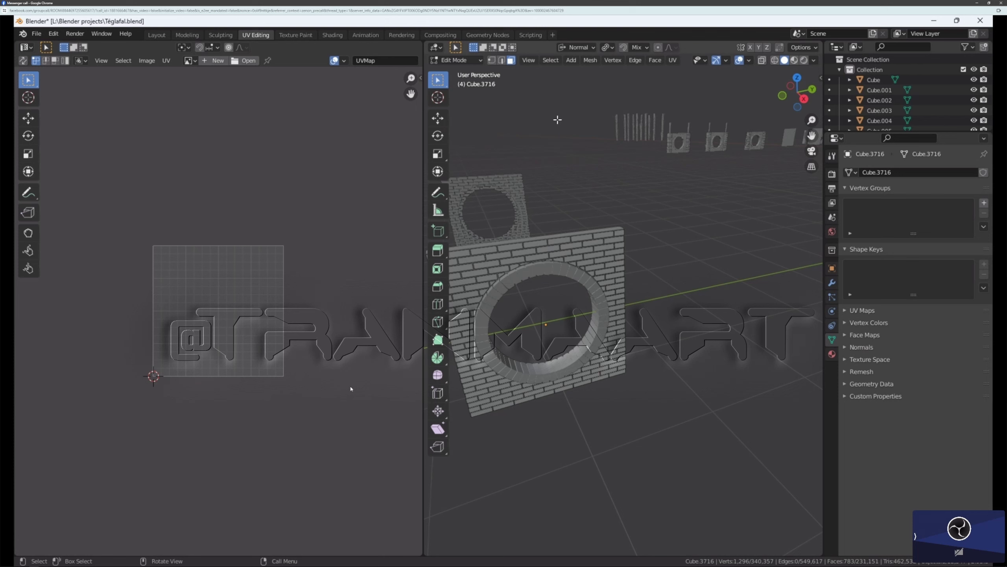
scroll(558, 120, down, 4)
Step: Frame the wall's brick mesh and select all of its faces in Edit Mode
key(Tab)
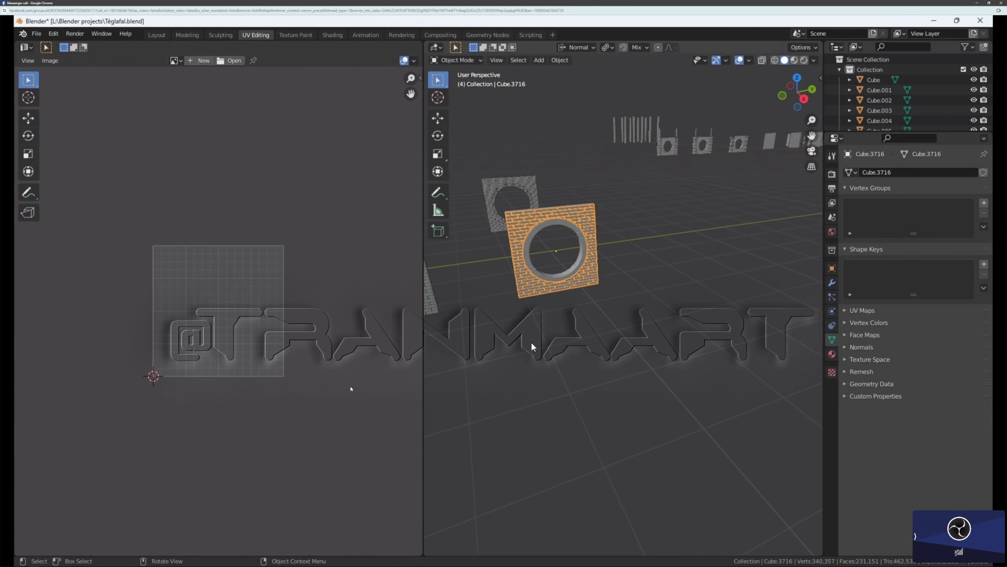
scroll(526, 207, up, 2)
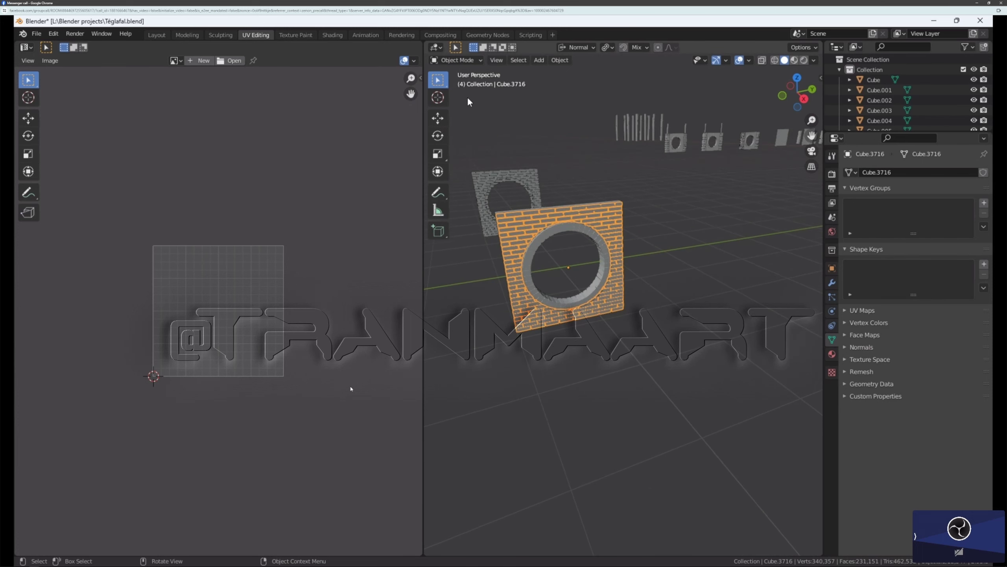
key(Tab)
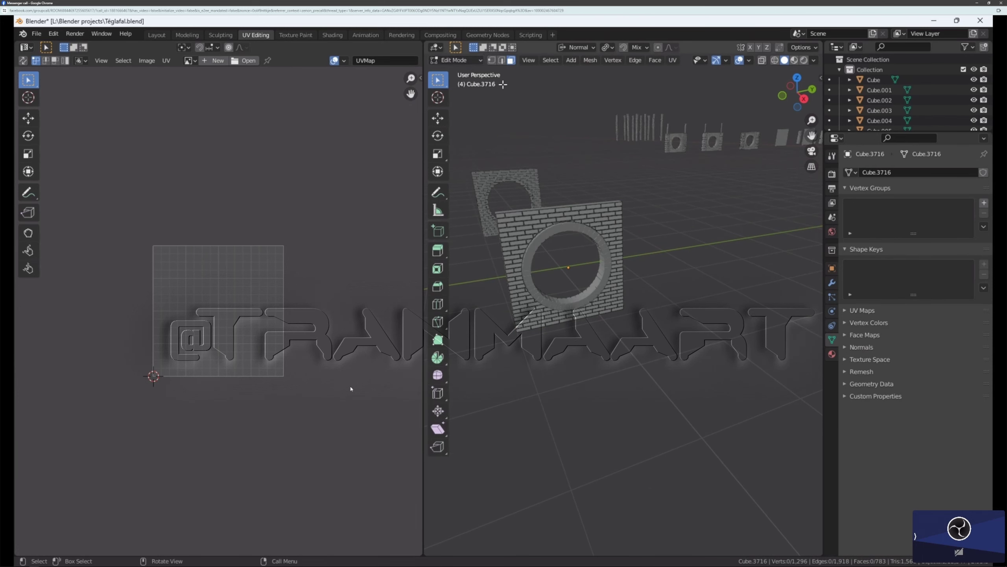
key(Tab)
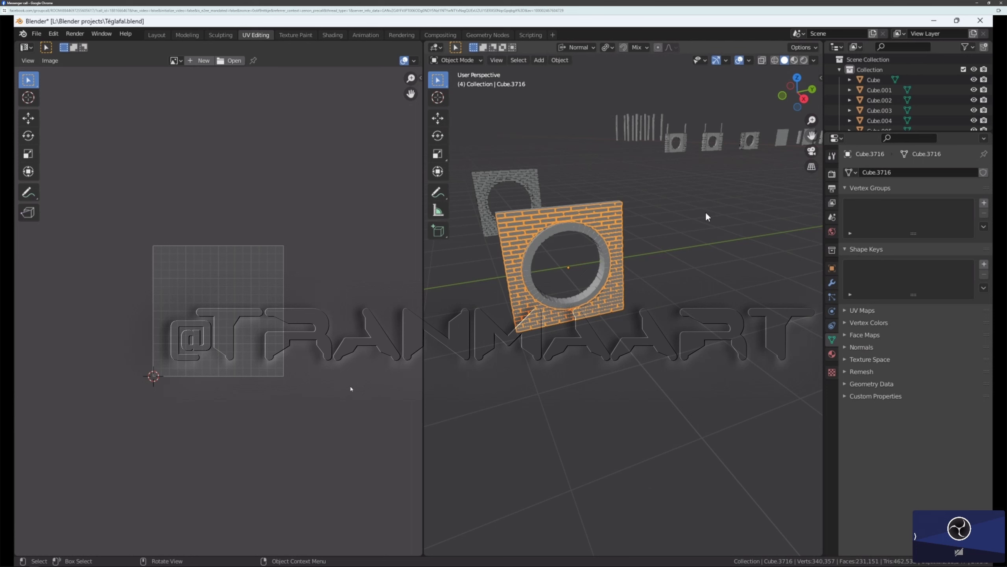
key(KP_Decimal)
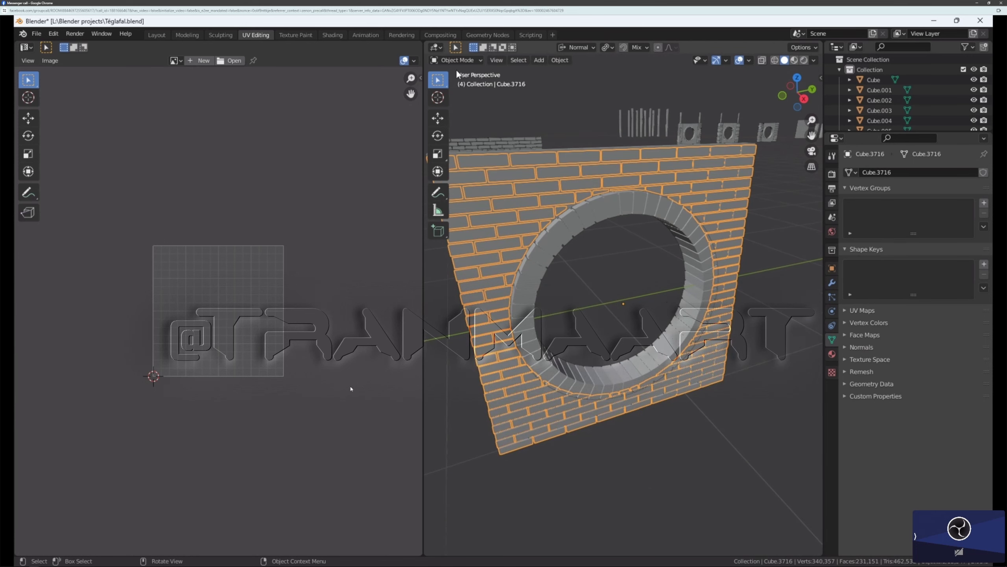
key(Tab)
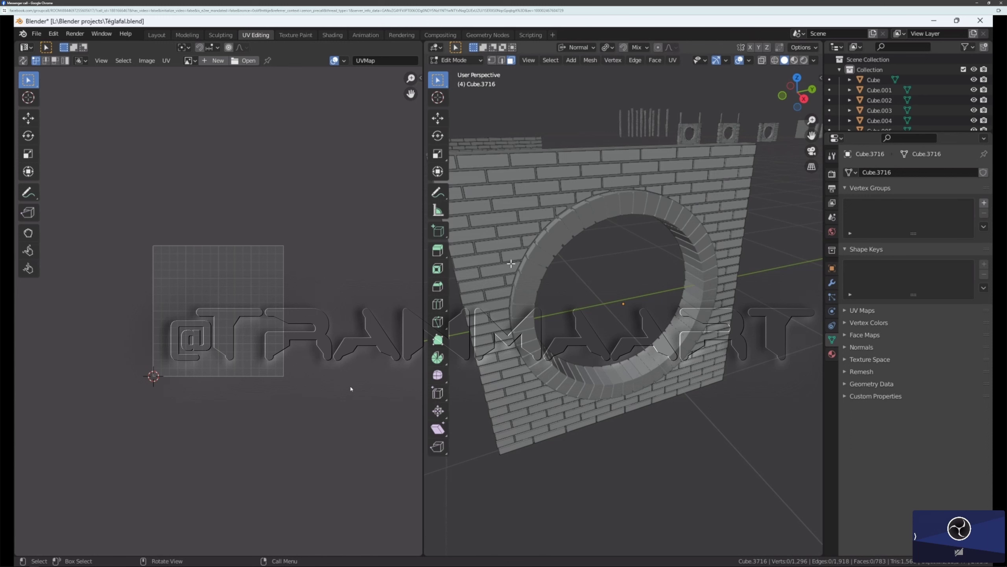
scroll(511, 264, down, 3)
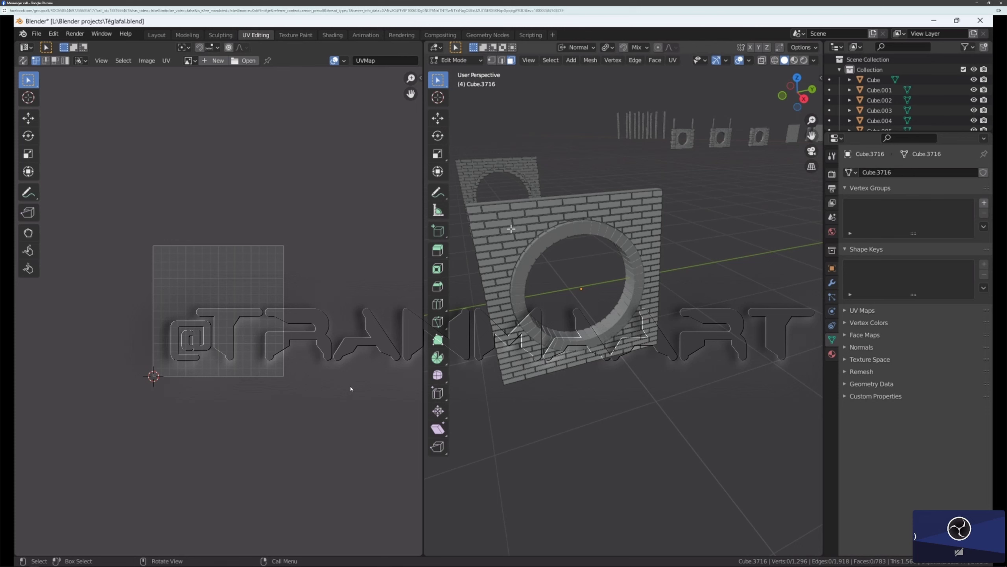
key(a)
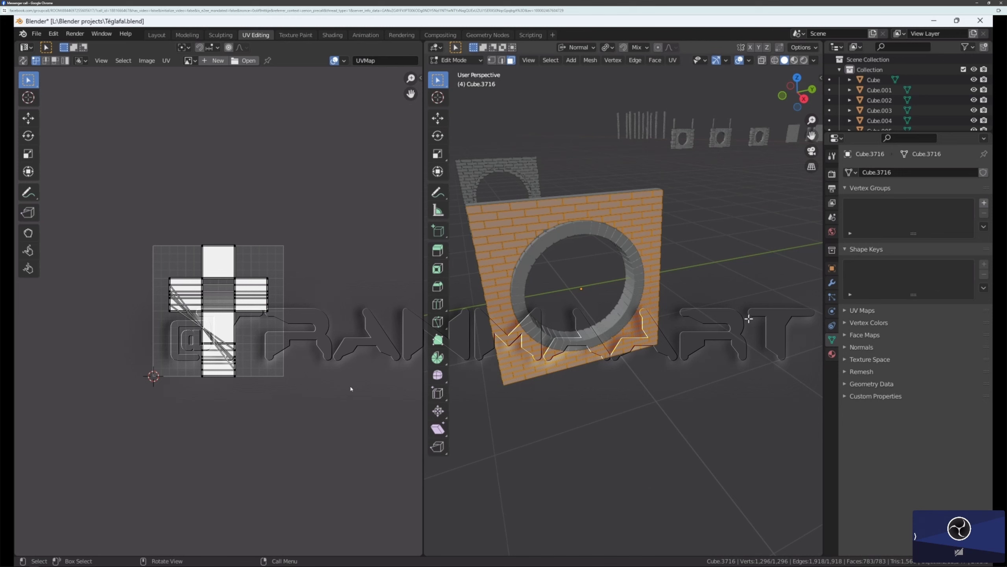
Step: Add a second UV map to the brick mesh and name it Színvariációk
click(845, 311)
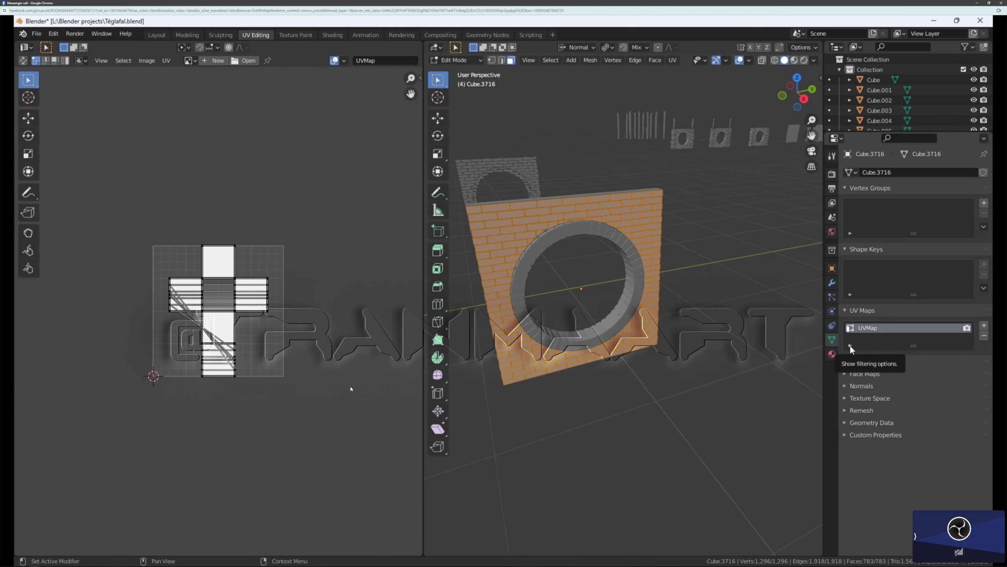
click(985, 326)
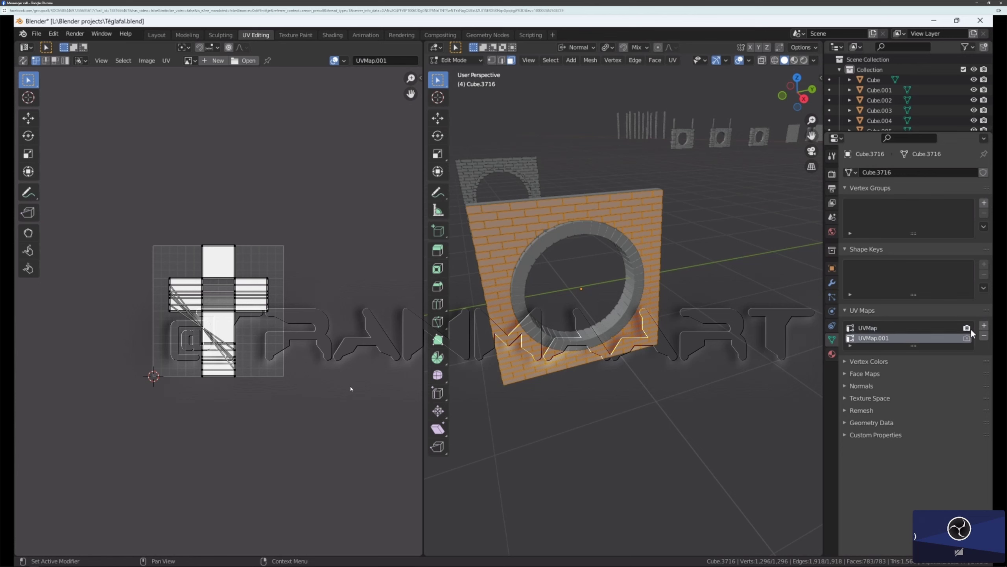
double_click(894, 336)
text(sz)
text(in)
text(va)
text(riáció)
key(BackSpace)
text(S)
click(895, 338)
click(868, 274)
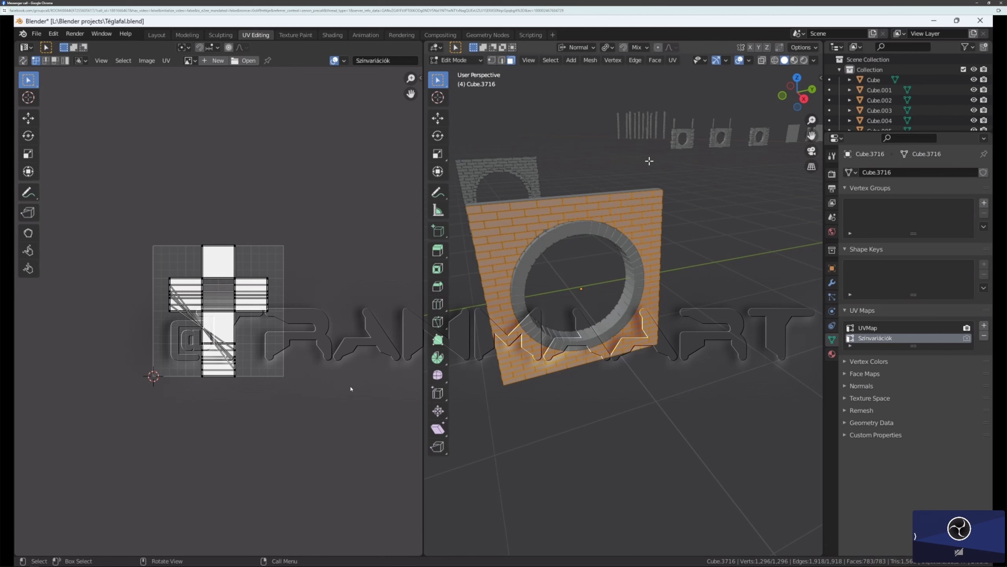
Step: Unwrap the selected brick faces with Sphere Projection and inspect the resulting UV layout up close
key(u)
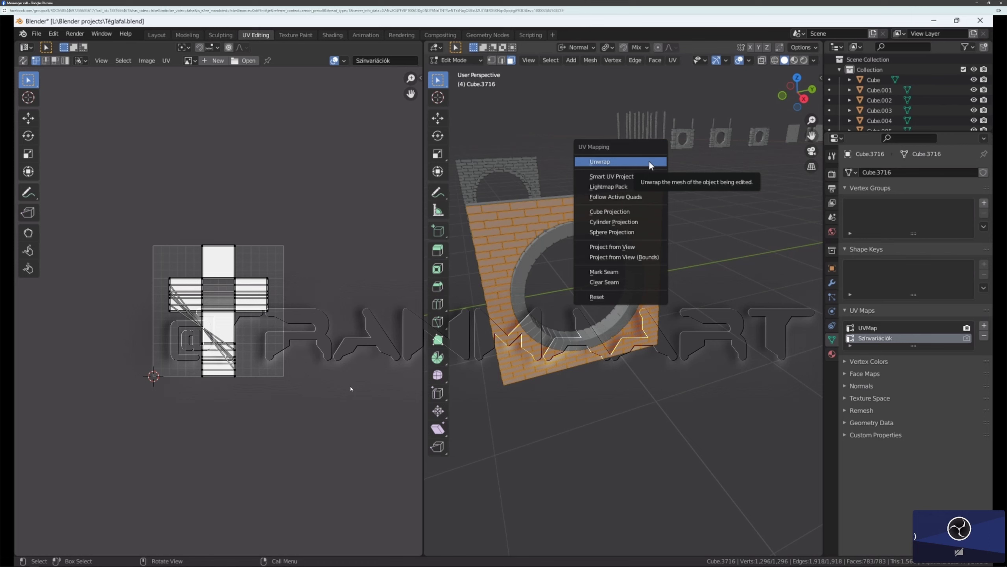
click(638, 232)
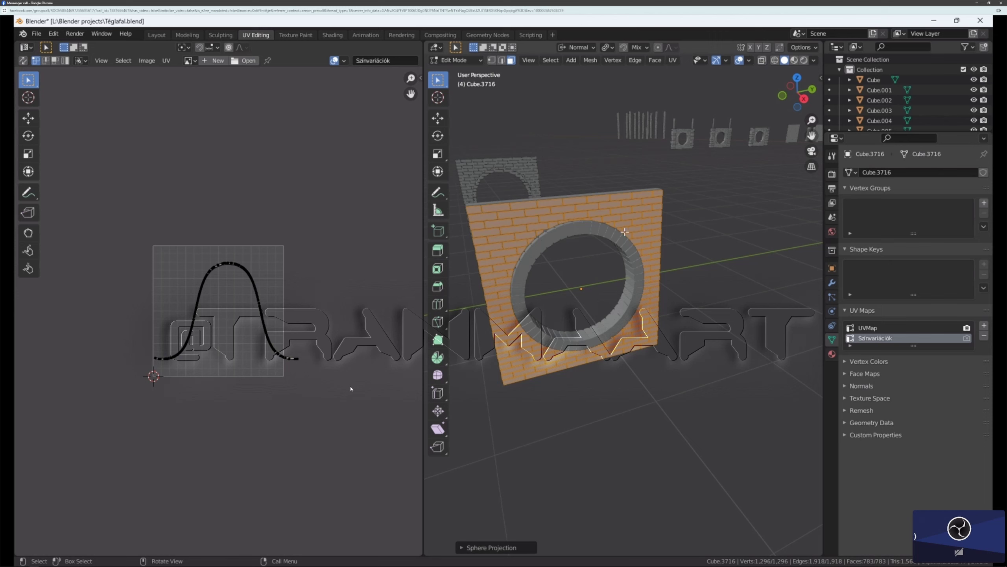
scroll(196, 262, up, 6)
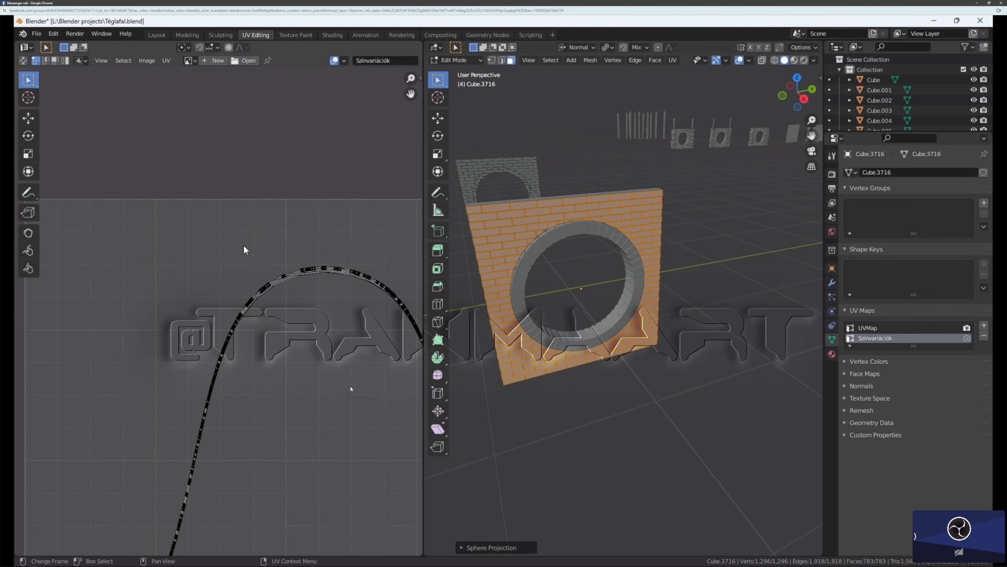
scroll(243, 246, down, 4)
scroll(256, 248, up, 4)
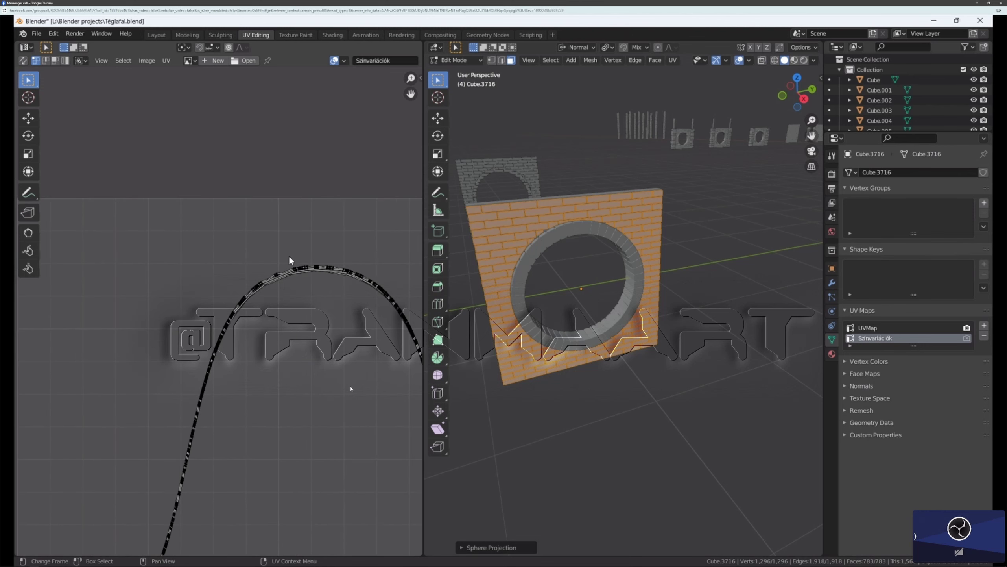
scroll(299, 249, down, 2)
scroll(285, 246, up, 2)
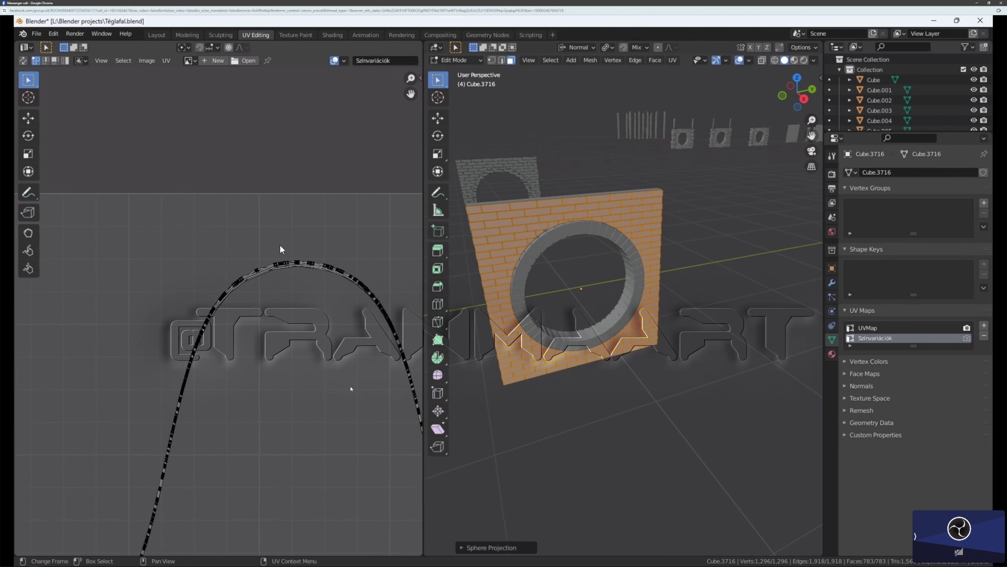
scroll(280, 247, down, 2)
scroll(300, 264, up, 6)
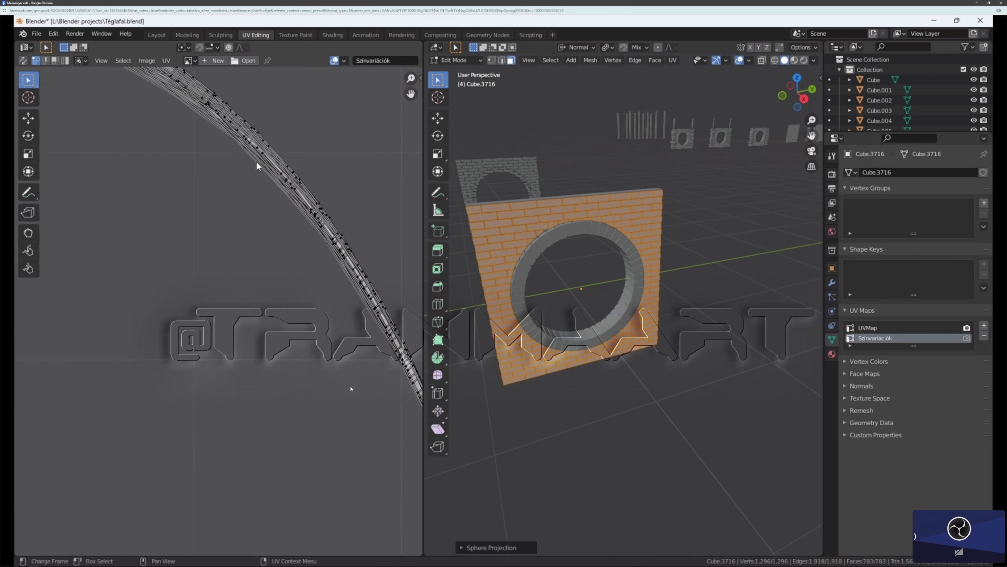
scroll(251, 143, down, 5)
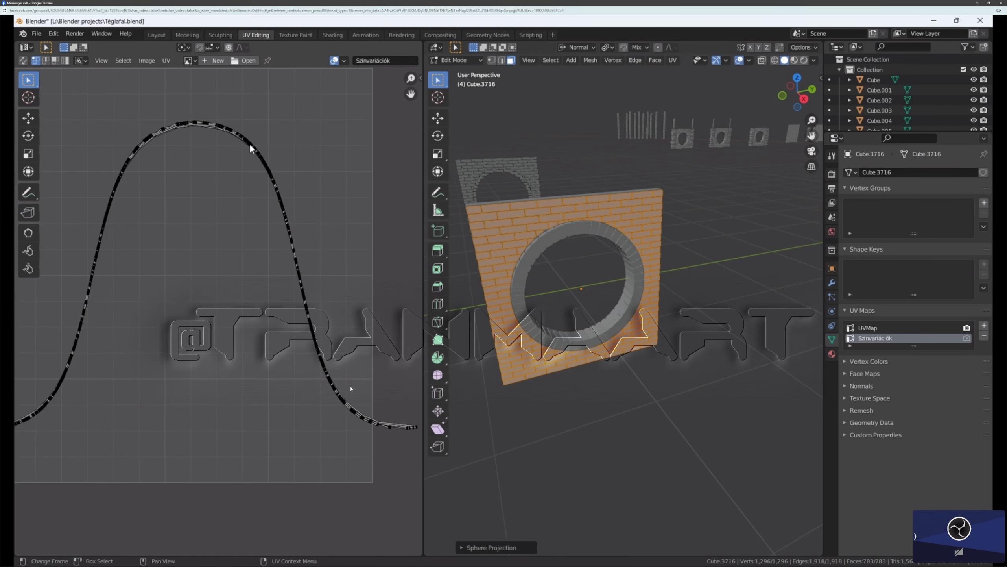
scroll(251, 150, down, 3)
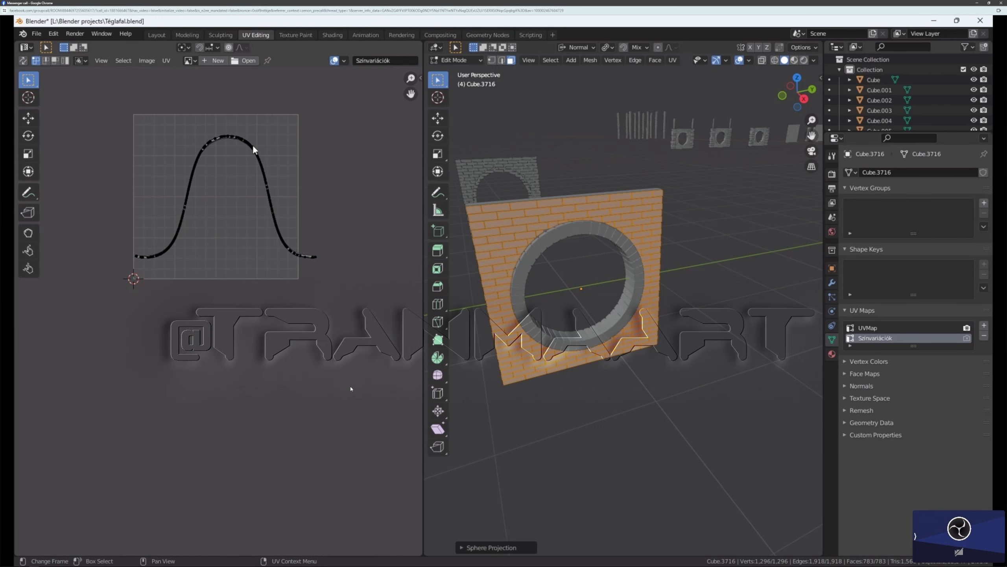
scroll(251, 146, up, 3)
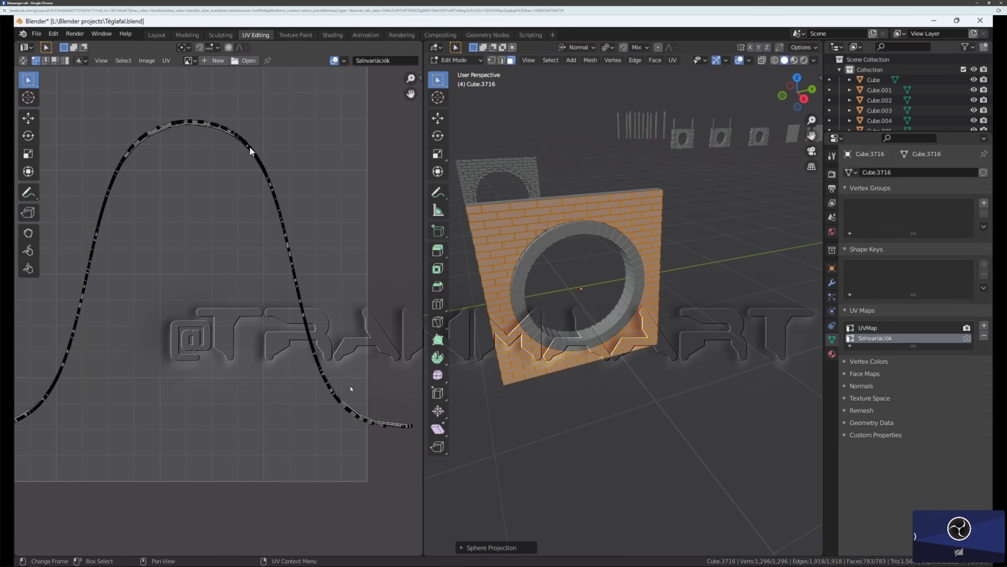
Step: Select all UVs of the bricks and arrange them with Pack Islands
key(a)
scroll(250, 150, down, 4)
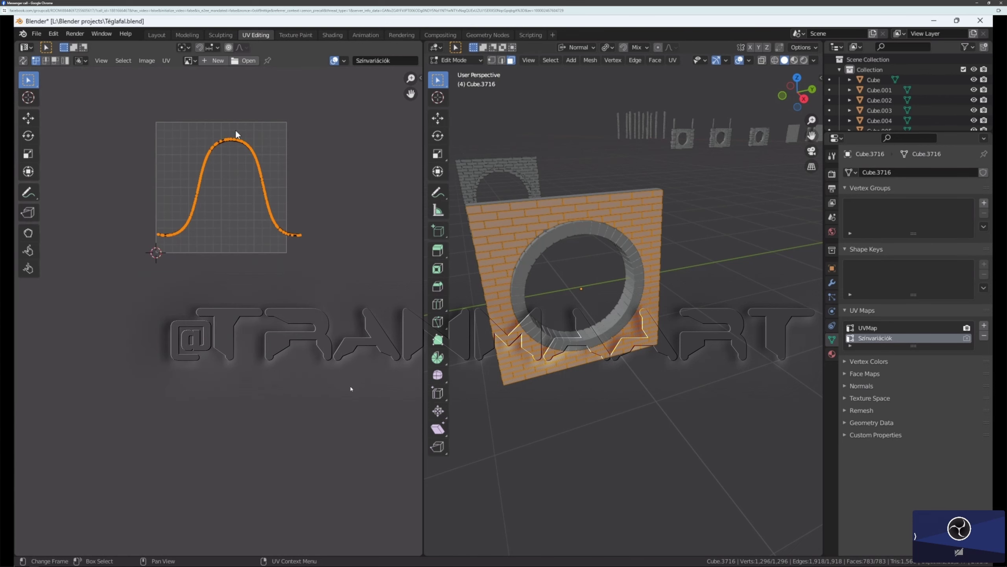
scroll(224, 123, up, 2)
scroll(223, 122, down, 1)
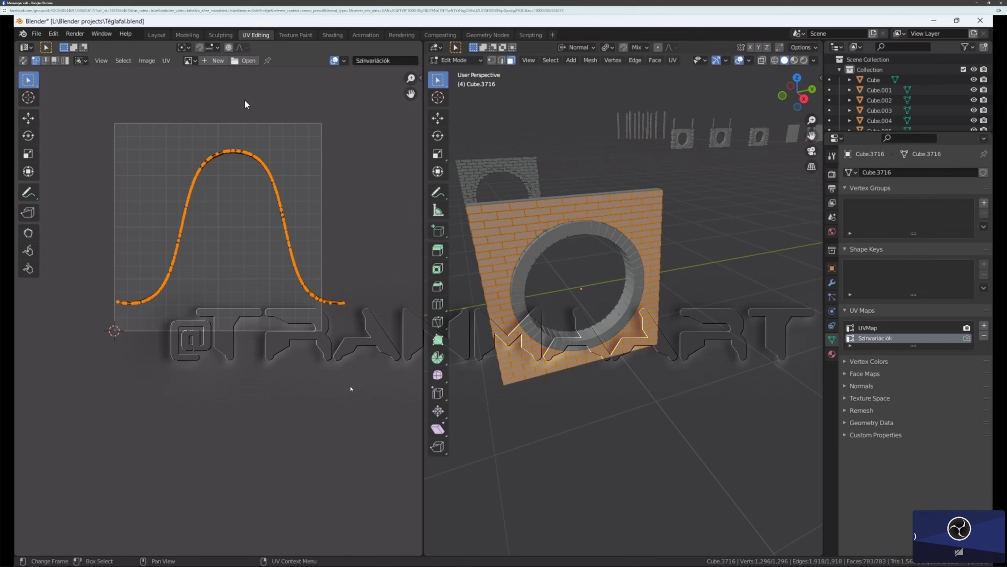
click(167, 60)
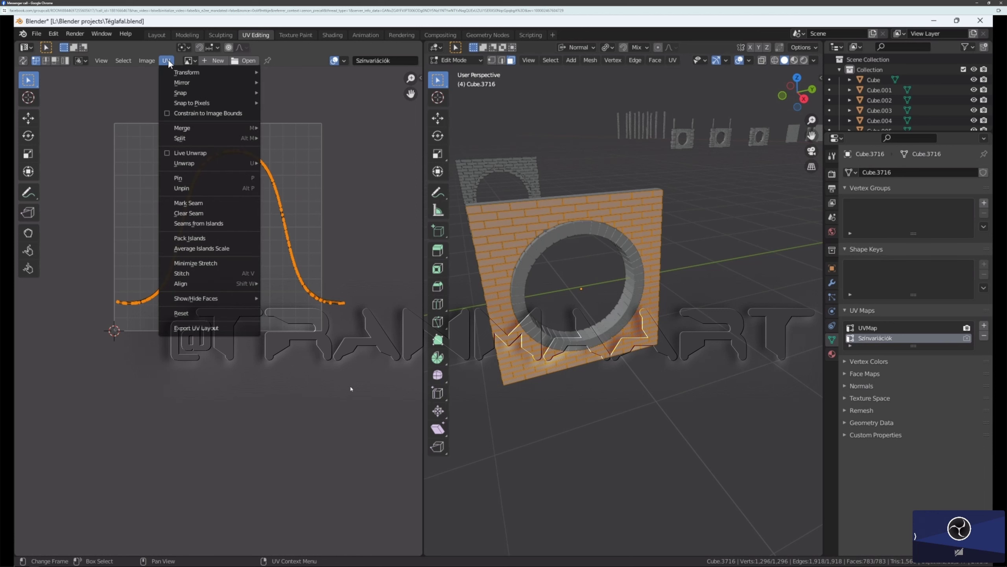
click(222, 238)
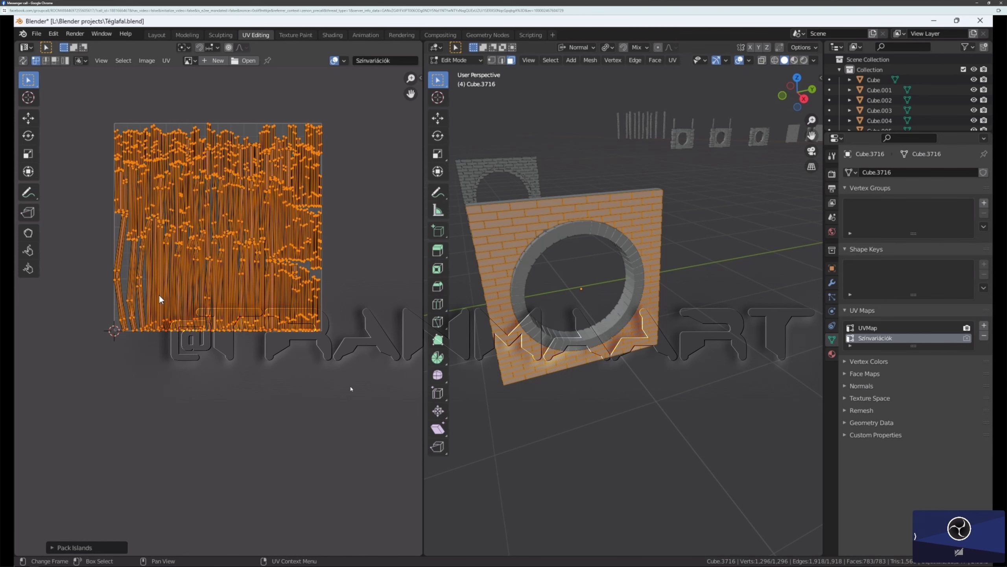
Step: Examine the packed UV islands and the wall's bricks around the round opening up close
scroll(119, 249, up, 6)
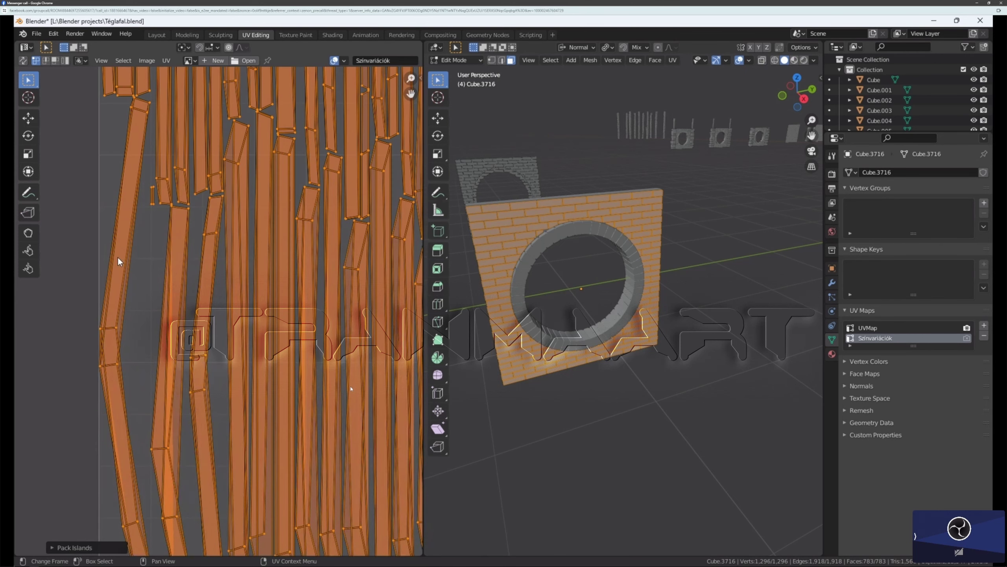
scroll(118, 269, down, 4)
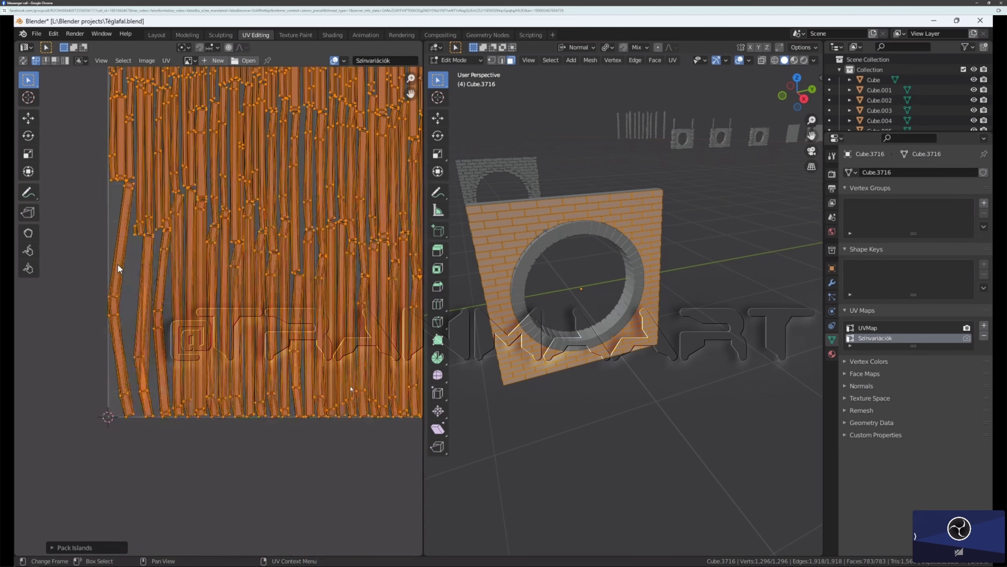
scroll(108, 267, up, 2)
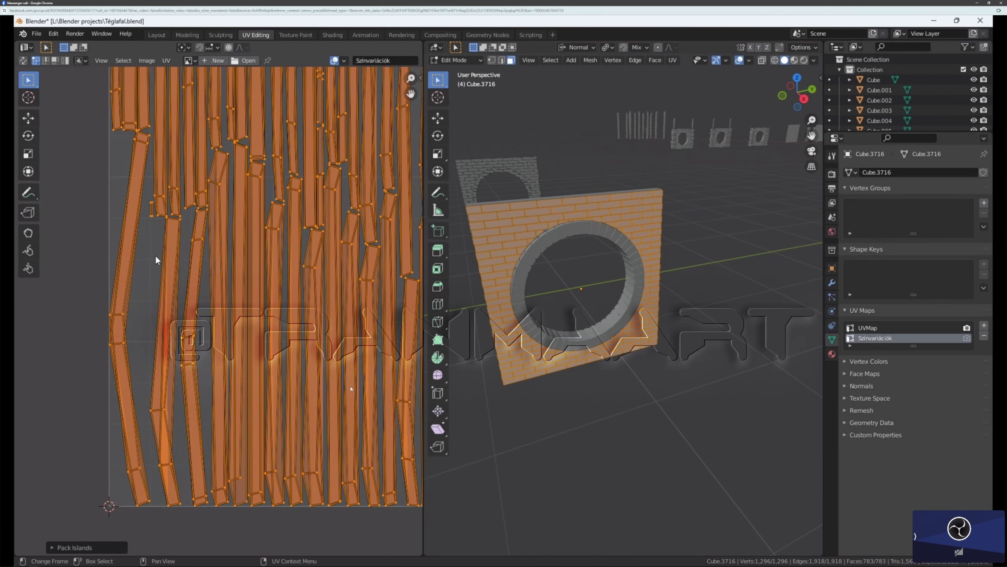
scroll(528, 248, up, 2)
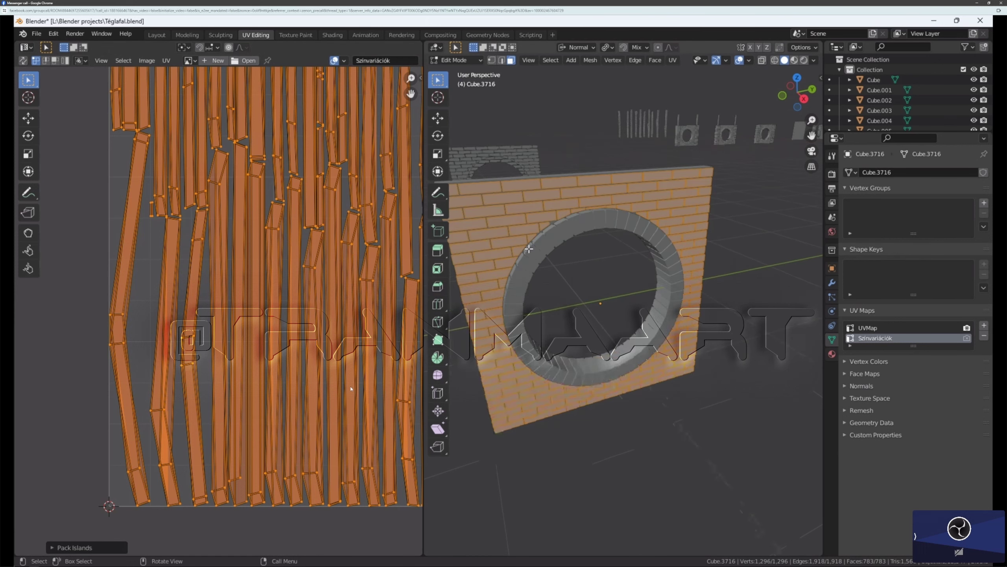
scroll(528, 248, up, 3)
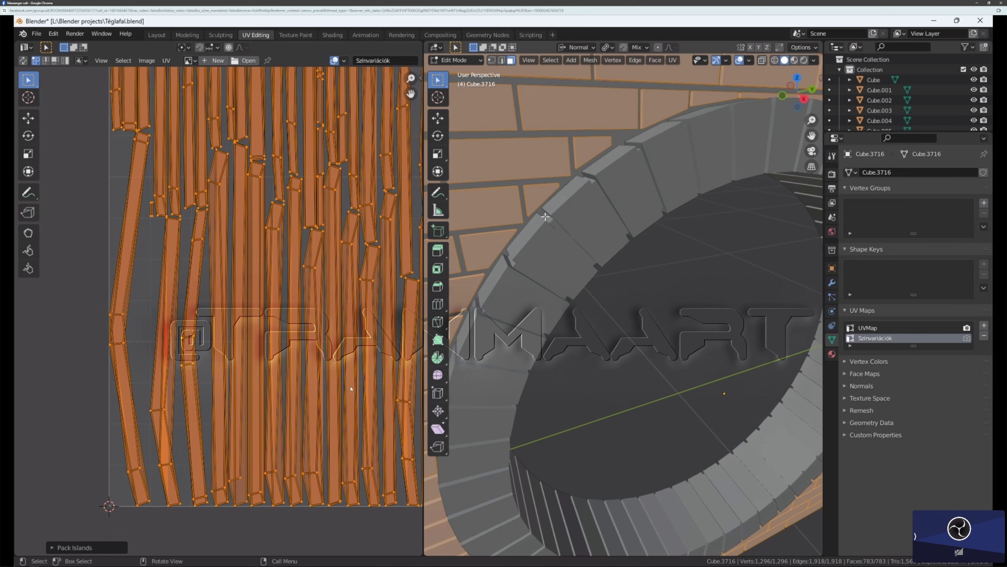
Step: Collapse every brick's UV island to a single point by scaling all UVs to 0 around Individual Origins
scroll(532, 219, down, 8)
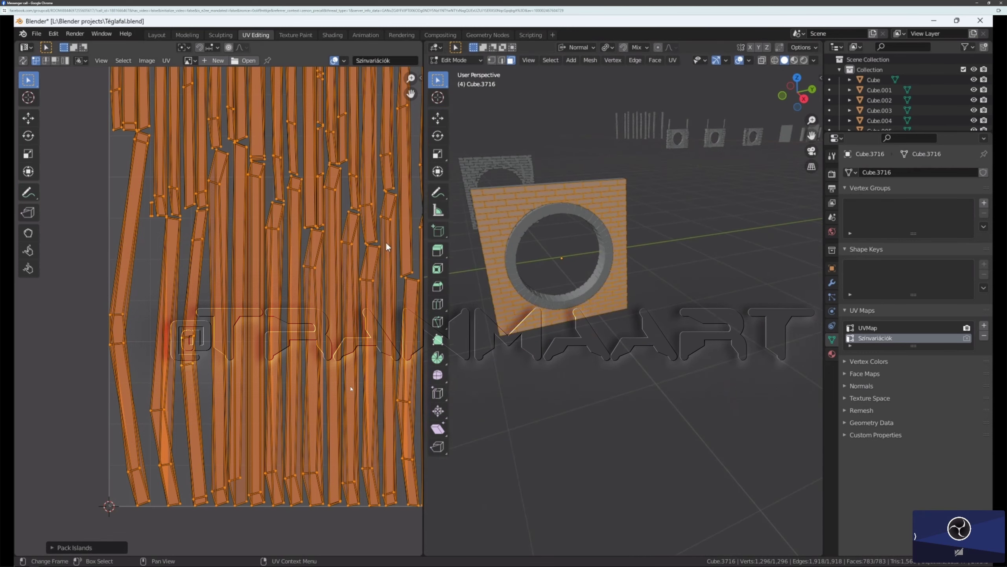
scroll(386, 244, down, 5)
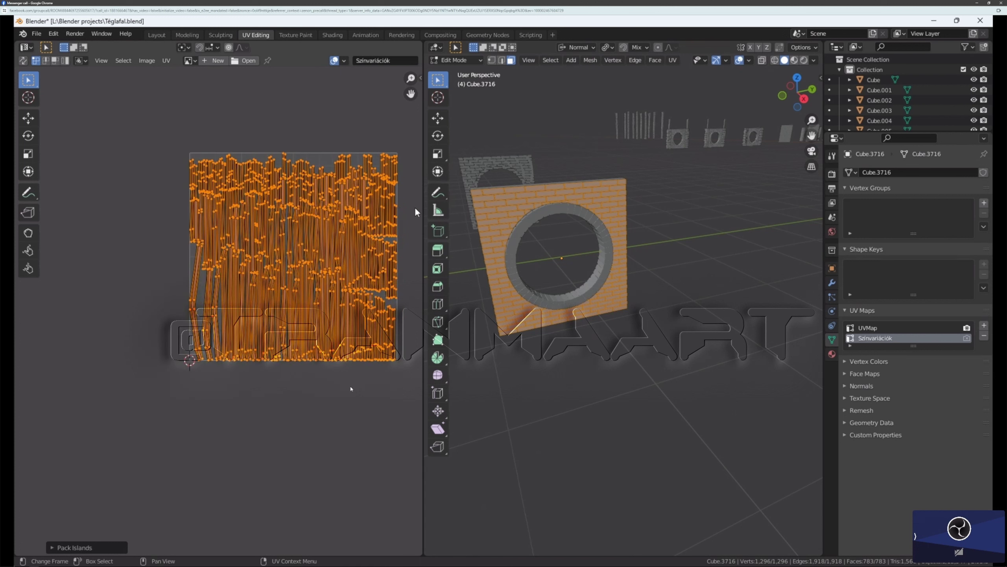
scroll(462, 216, up, 3)
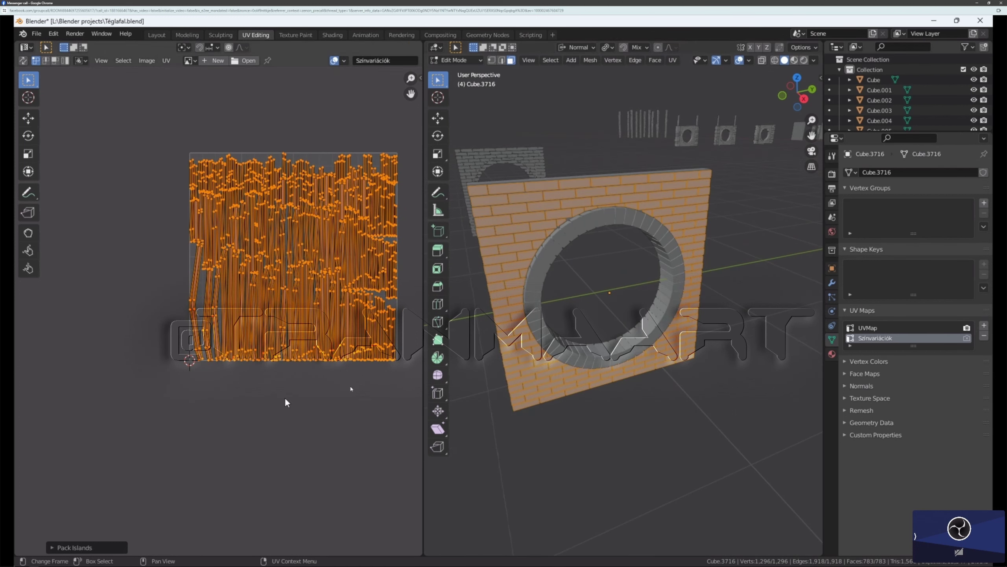
key(s)
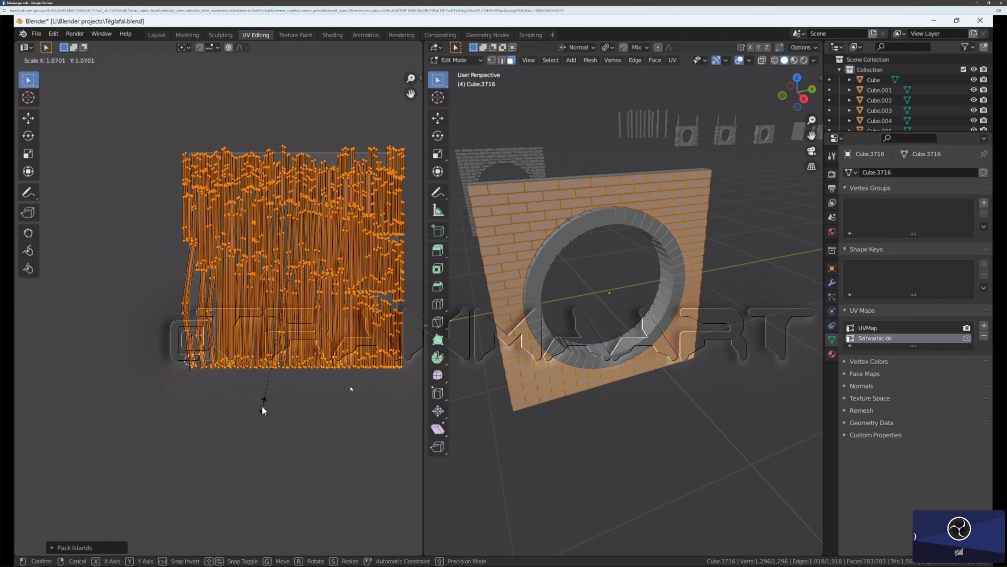
key(Escape)
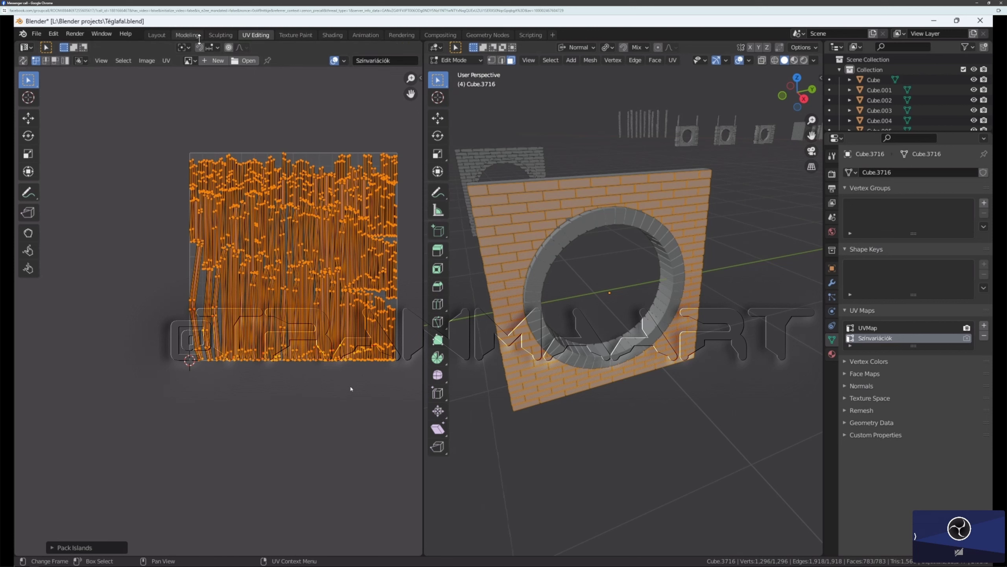
click(188, 47)
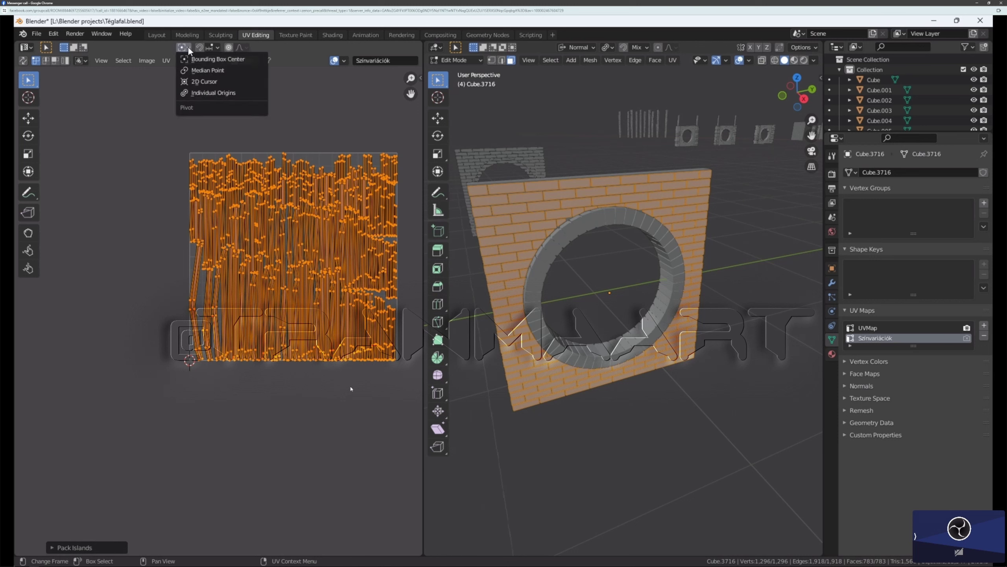
click(200, 93)
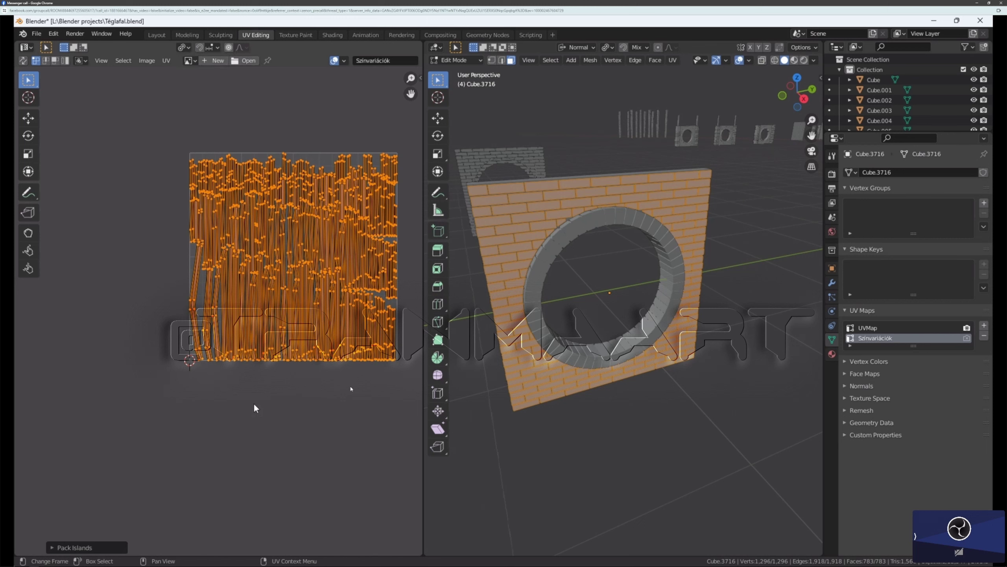
key(s)
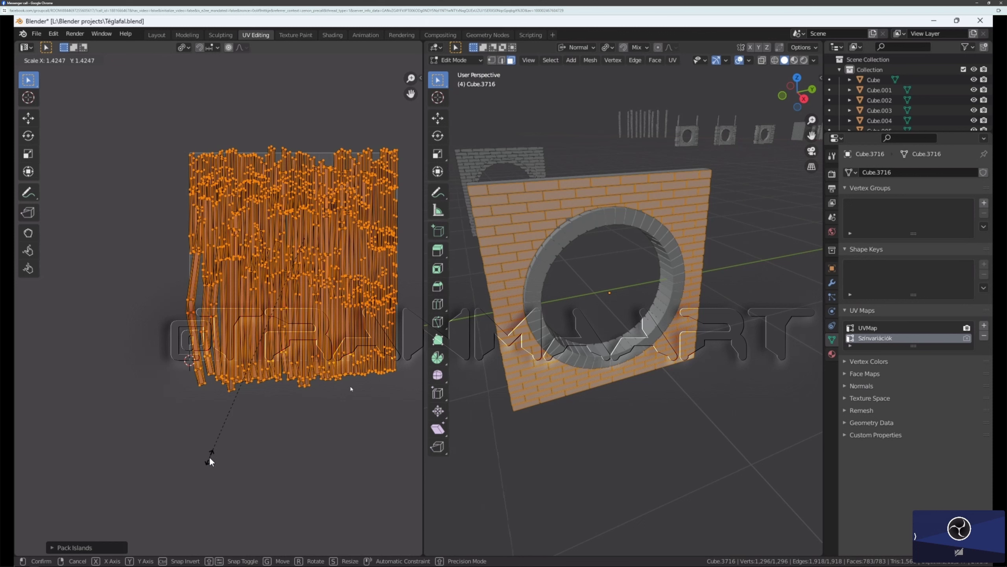
text(0)
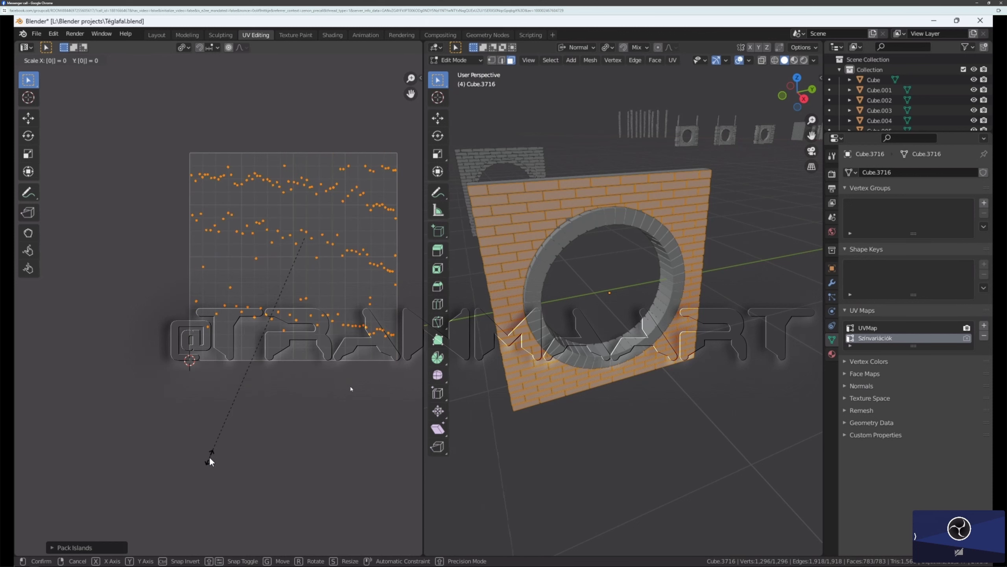
key(Return)
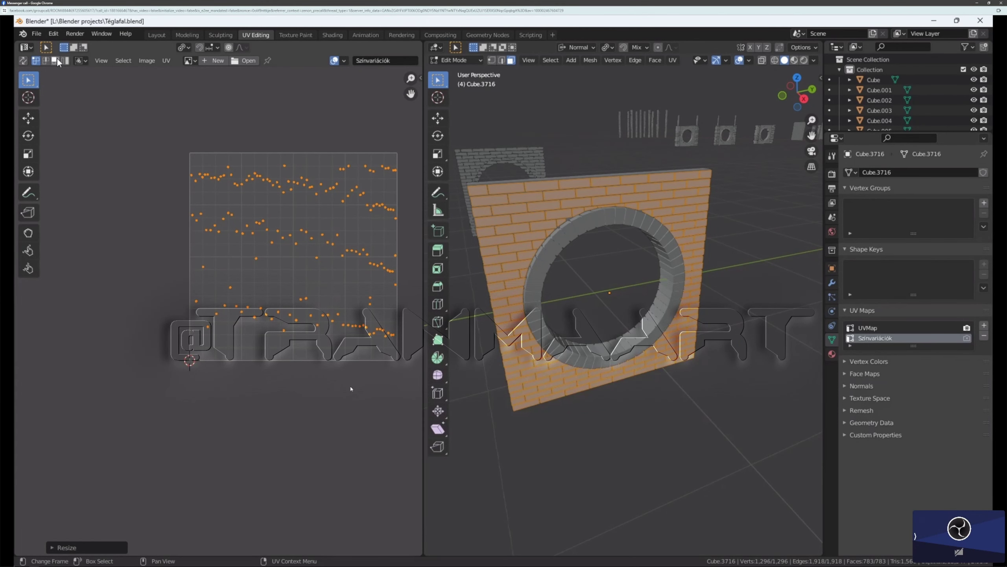
Step: Save the Téglafal.blend project file
click(35, 34)
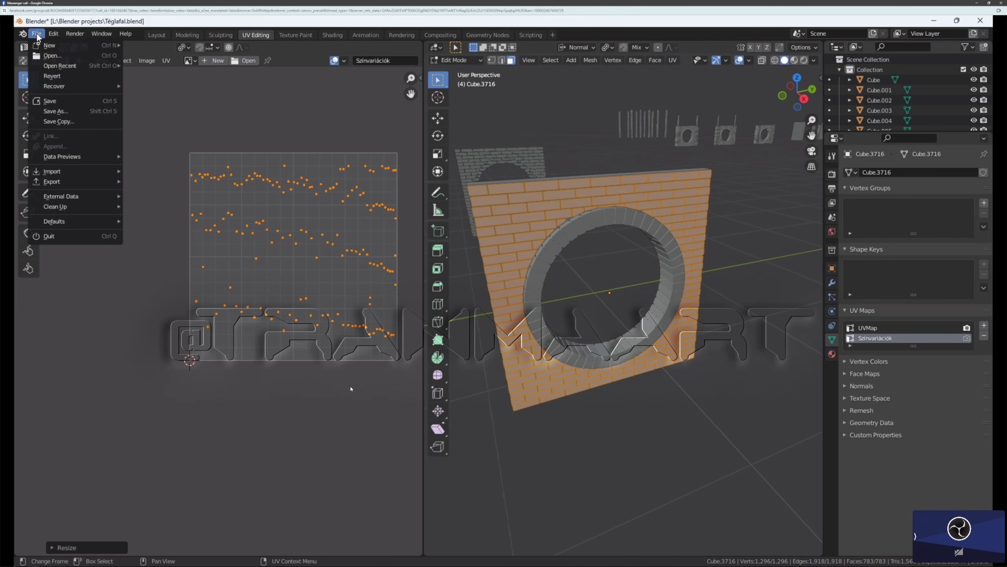
click(51, 100)
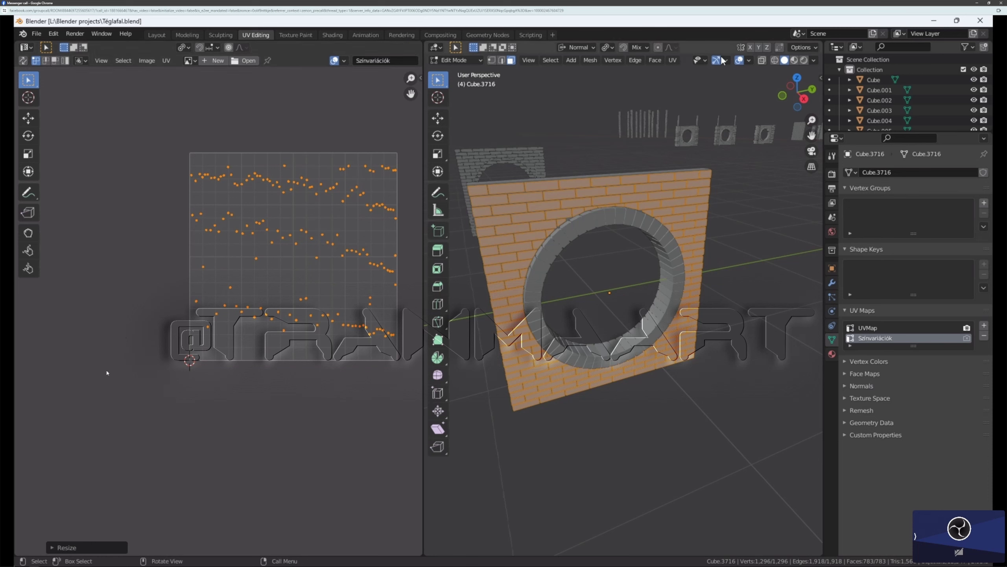
click(652, 61)
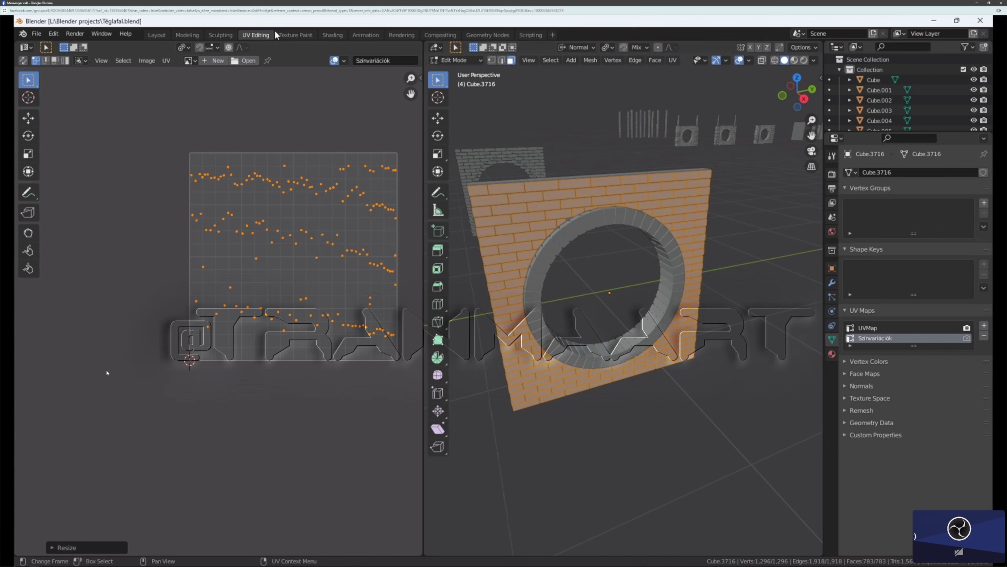
Step: Add a UV Map node to the Téglafal002 material in the Shading workspace and assign it the Színvariációk map
click(329, 35)
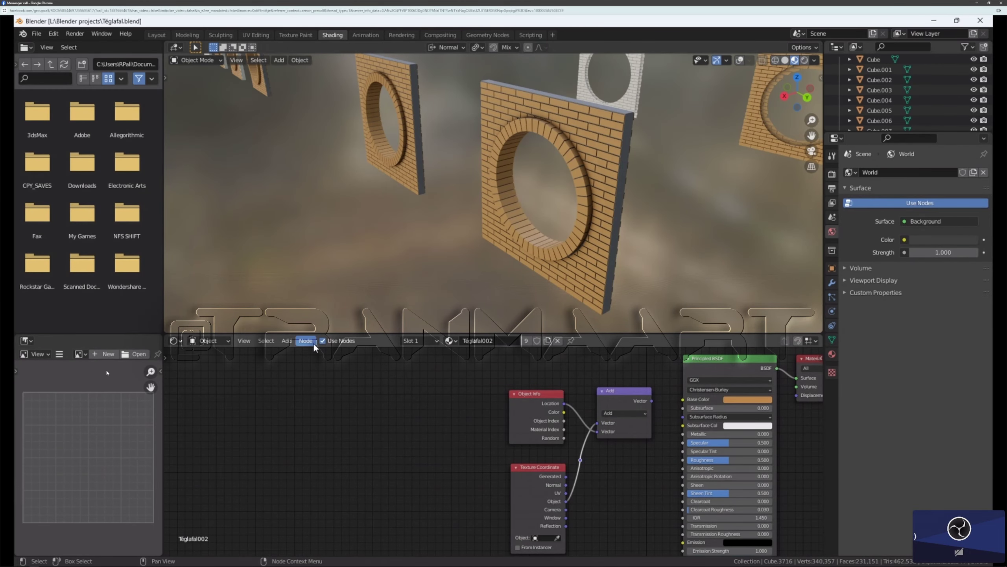
click(286, 341)
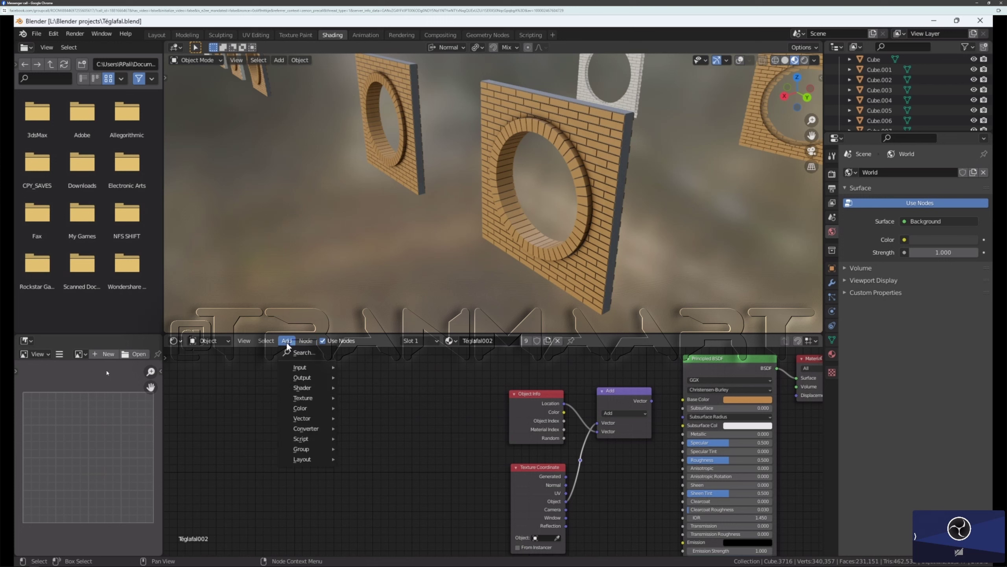
click(300, 353)
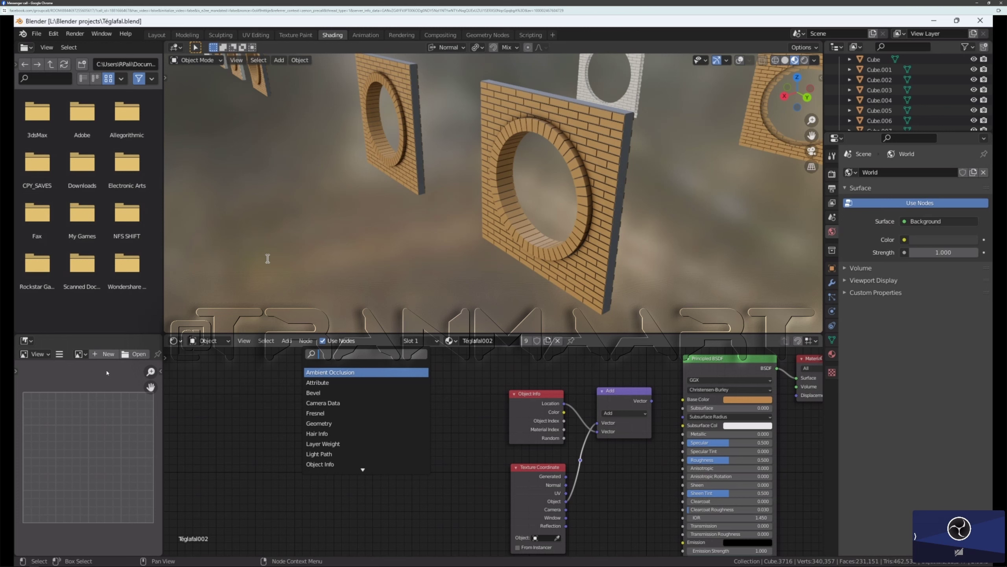
text(U)
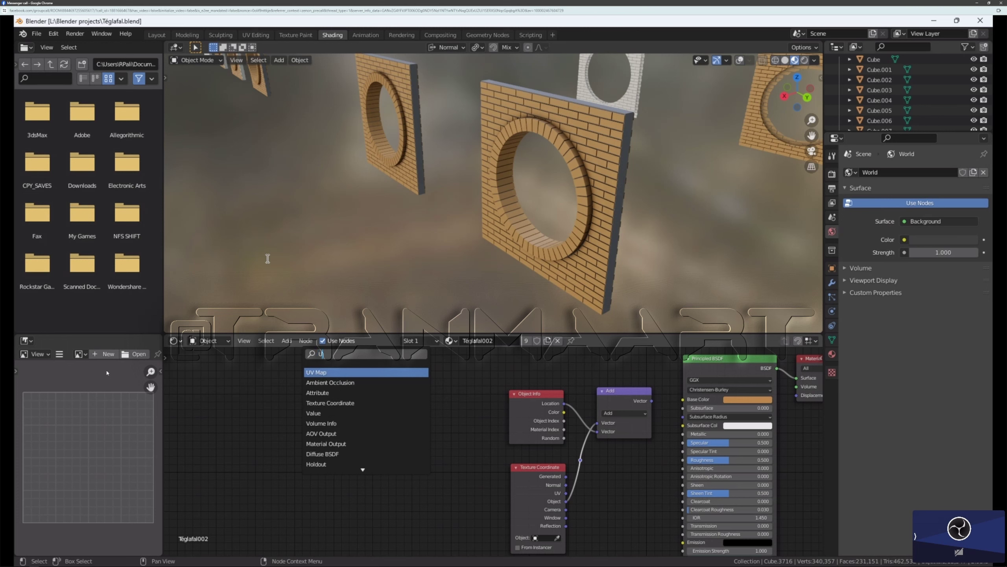
text(V)
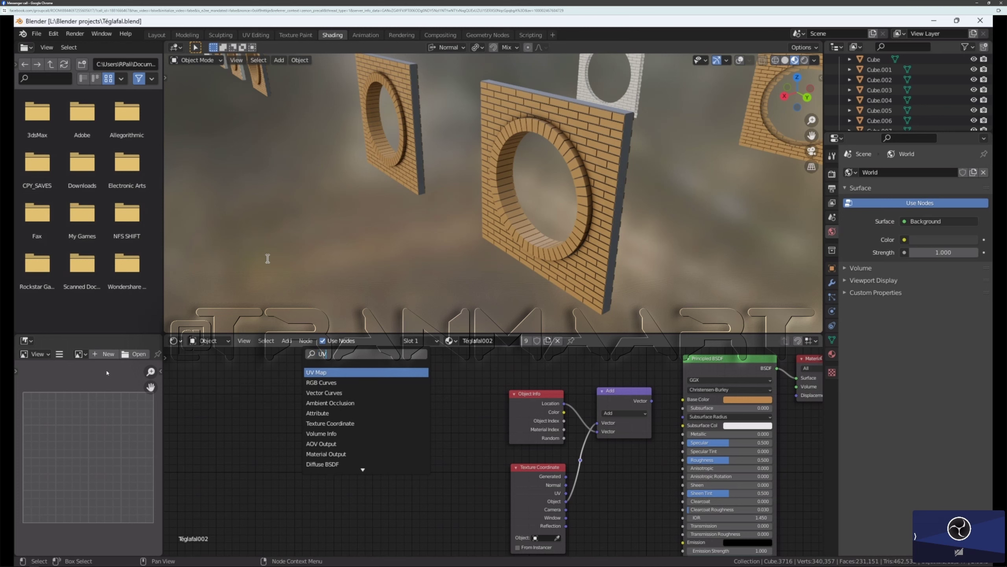
click(329, 372)
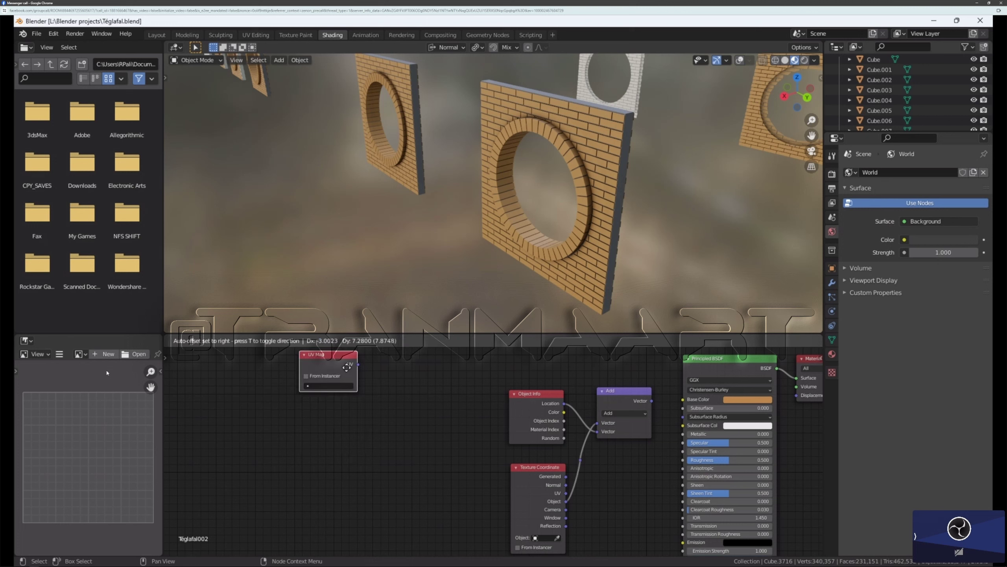
click(489, 420)
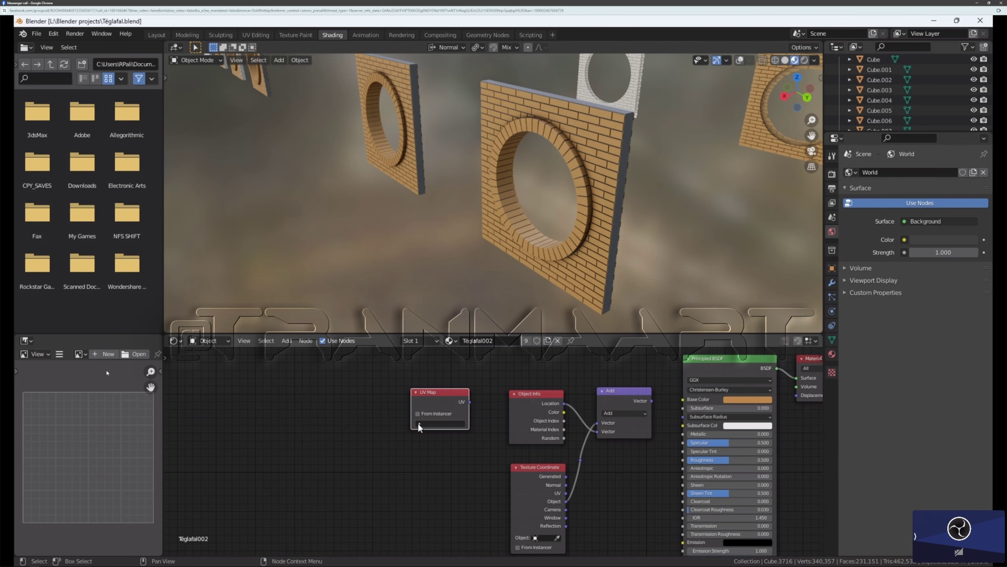
scroll(421, 423, up, 2)
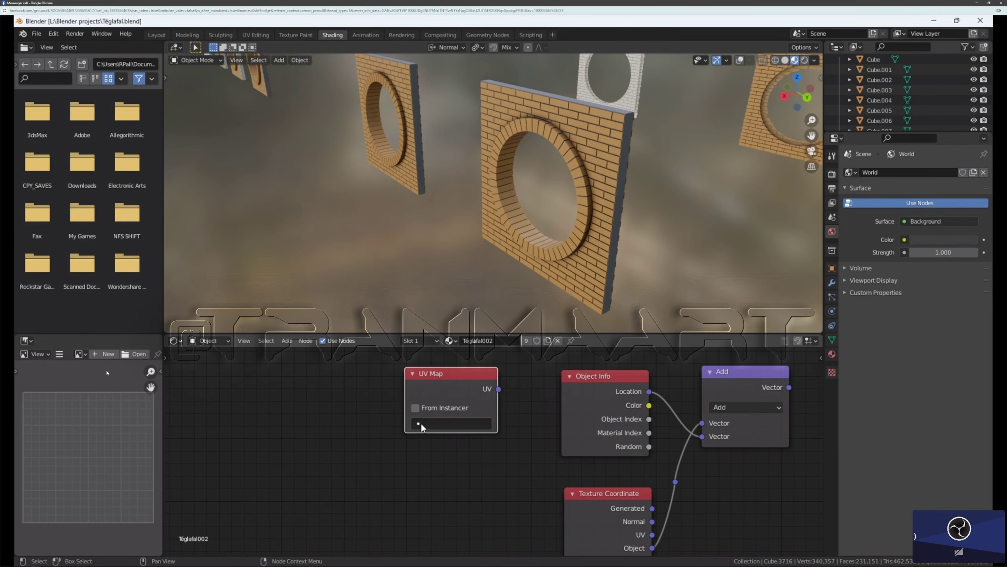
click(446, 423)
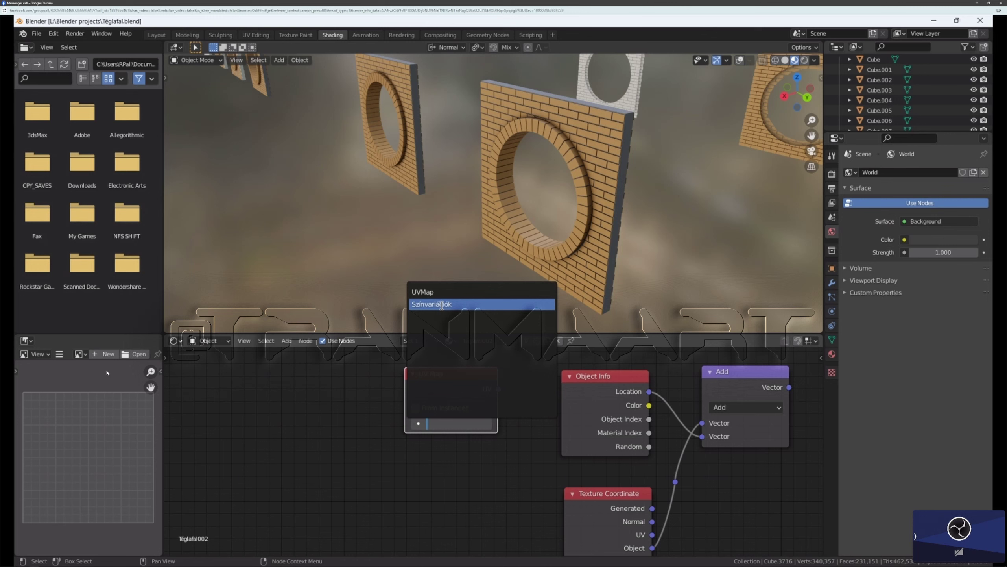
click(464, 304)
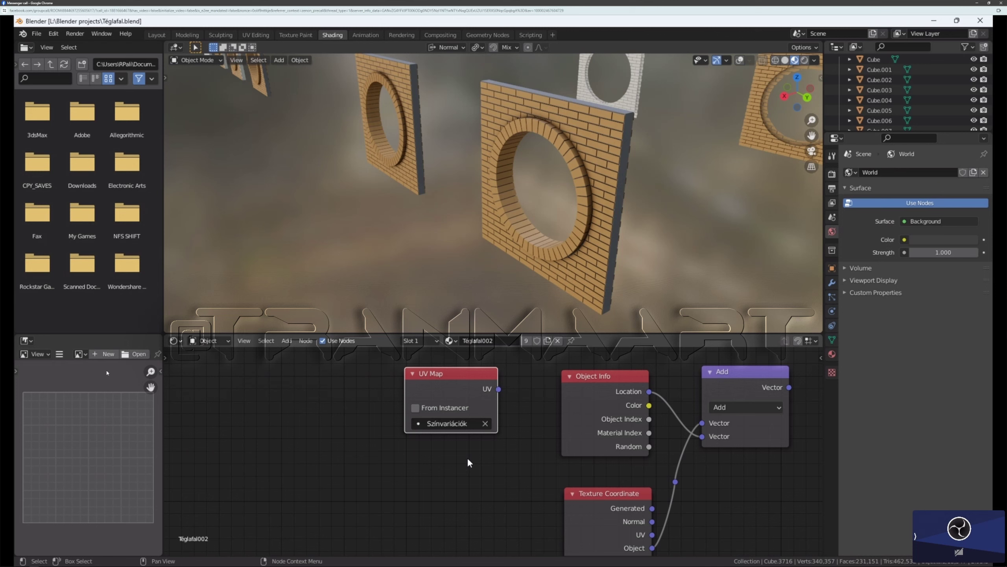
Step: Connect the UV Map node's UV output to the Principled BSDF's Base Color and check the brick colours on the wall
scroll(468, 459, down, 4)
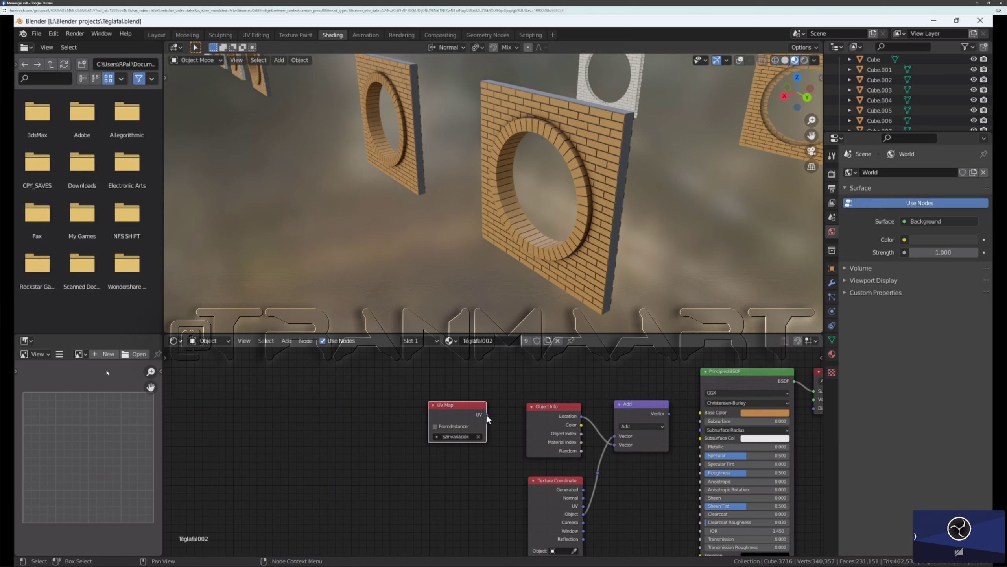
drag(487, 415, 700, 412)
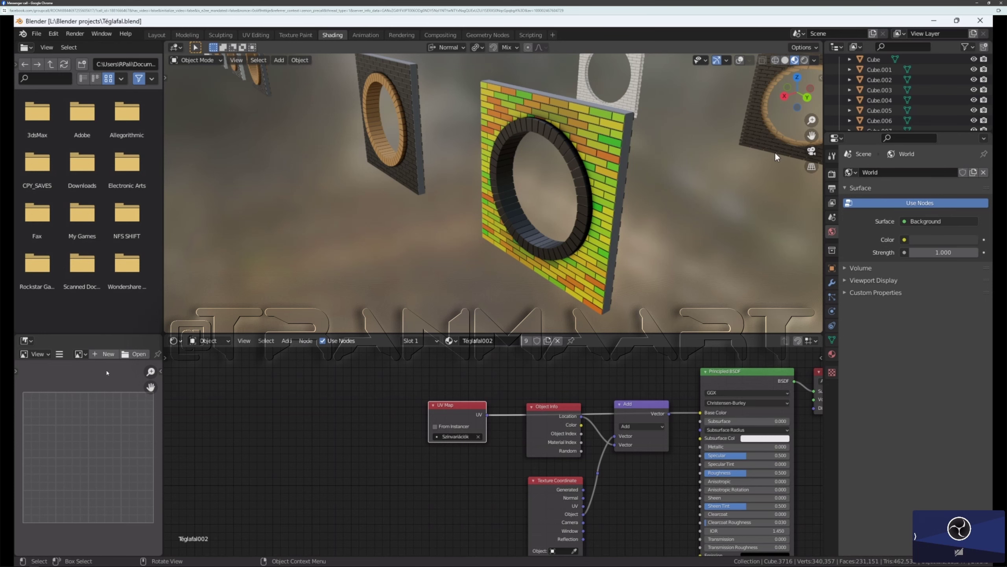
middle_drag(438, 213, 476, 214)
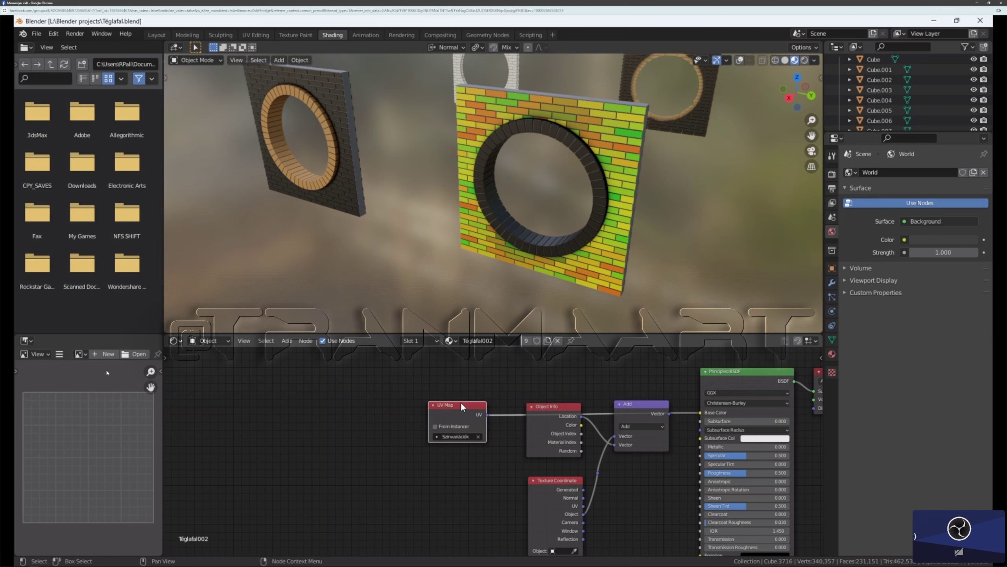
Step: Make room beside the UV Map node and insert a Vector Math node into its link to Base Color
drag(460, 403, 318, 411)
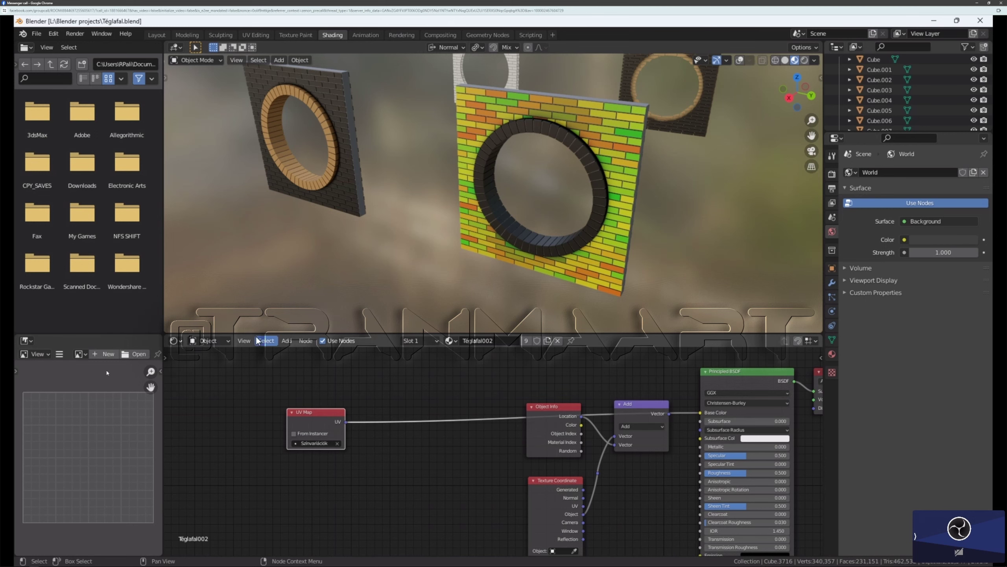
click(286, 341)
drag(345, 421, 435, 380)
drag(345, 421, 515, 368)
click(285, 341)
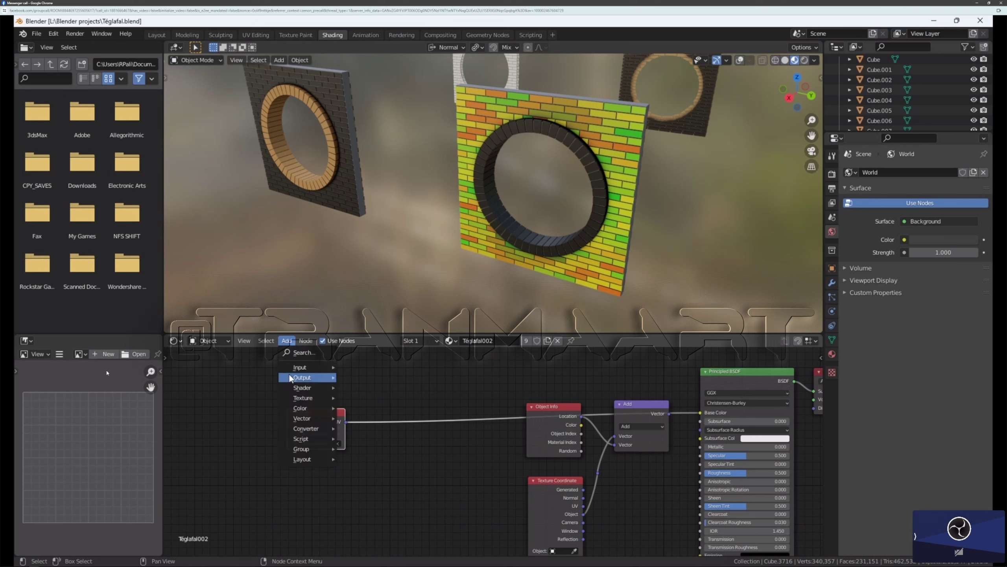
click(311, 351)
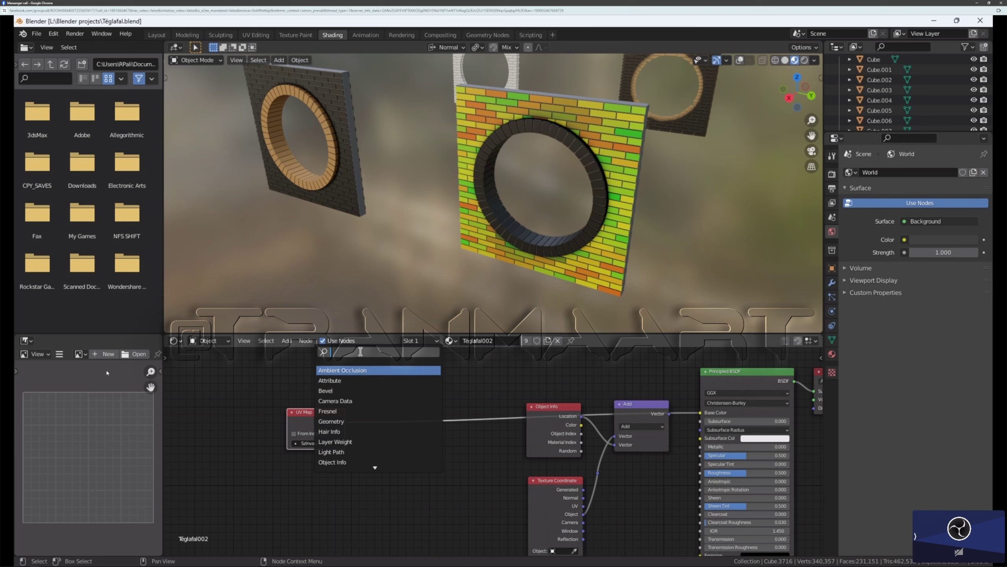
text(vec)
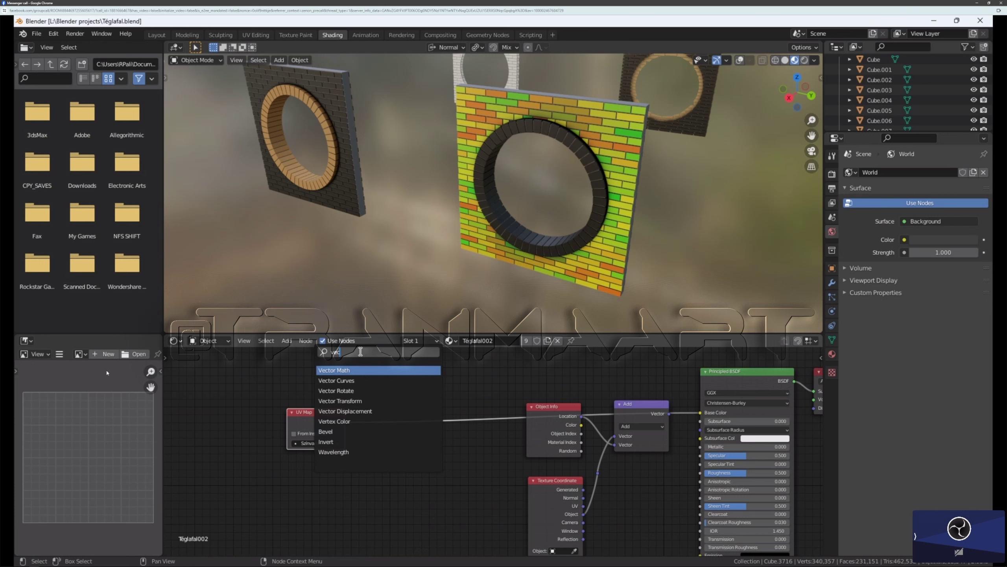
click(345, 369)
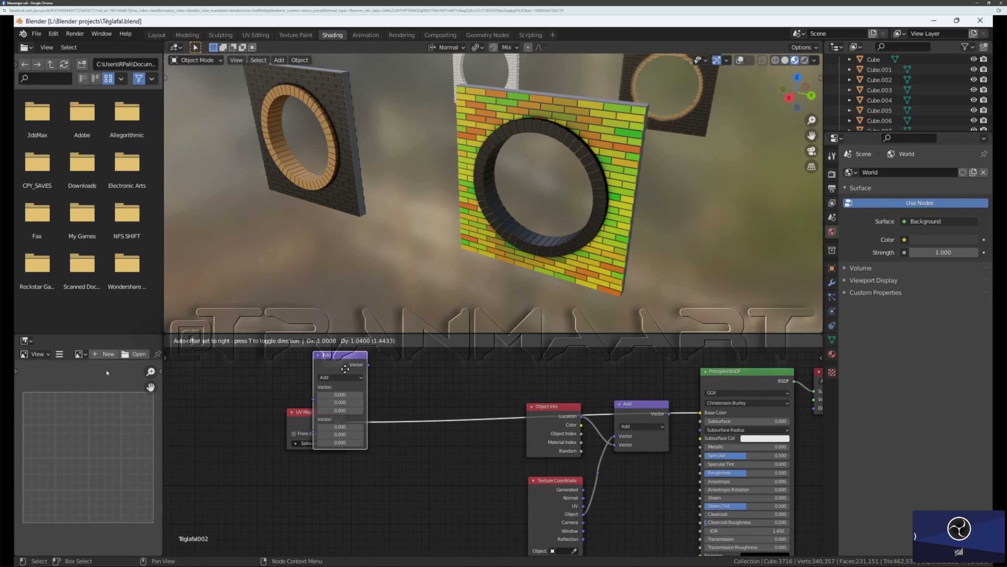
click(489, 438)
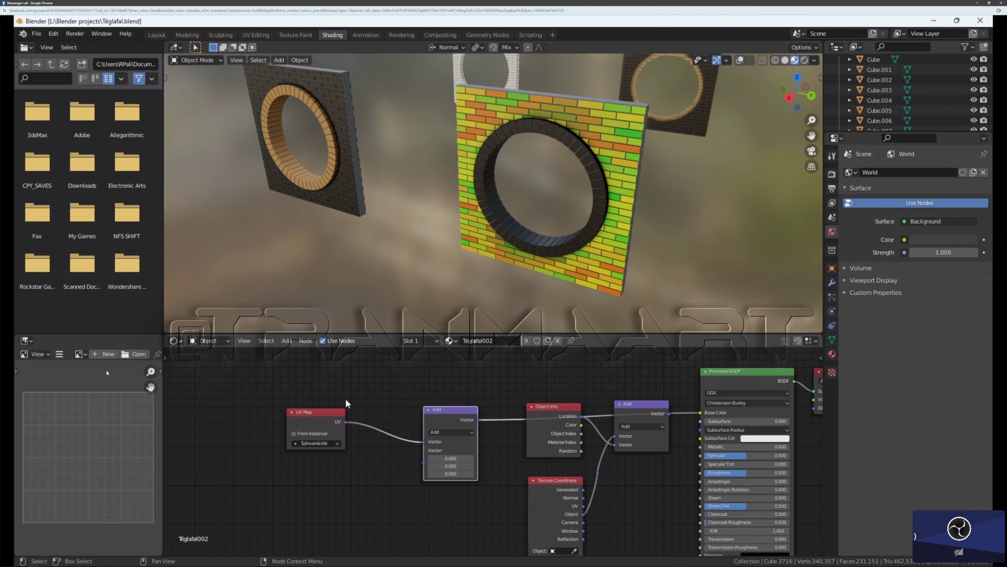
Step: Reposition the new Vector Math node closer to the UV Map node, slightly above it
click(457, 458)
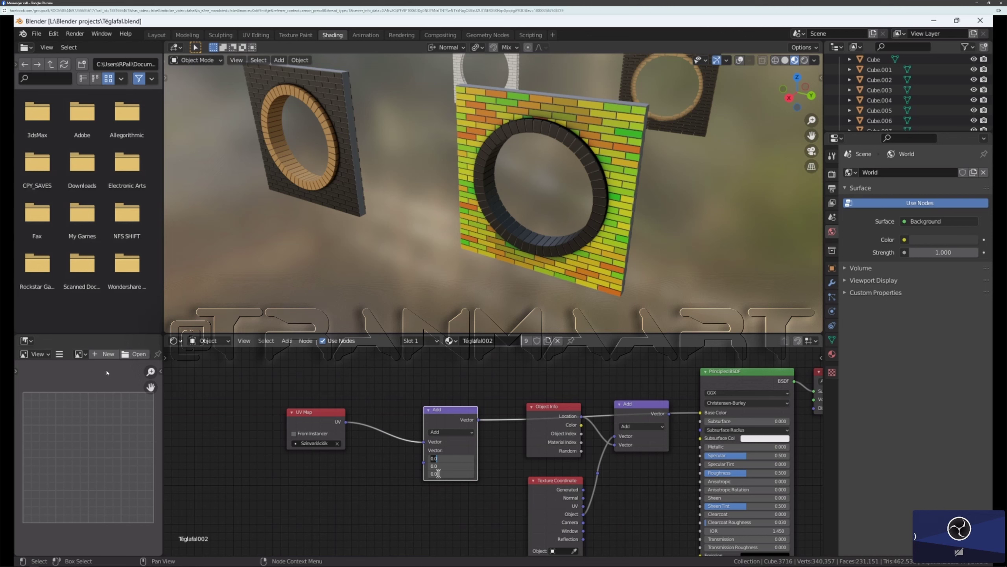
click(389, 491)
drag(458, 410, 451, 384)
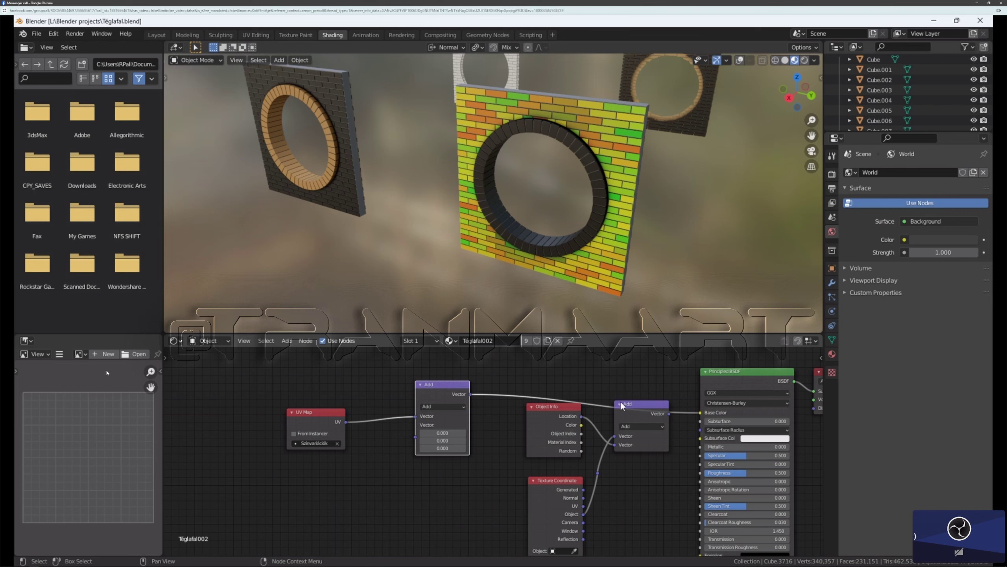
drag(447, 384, 411, 378)
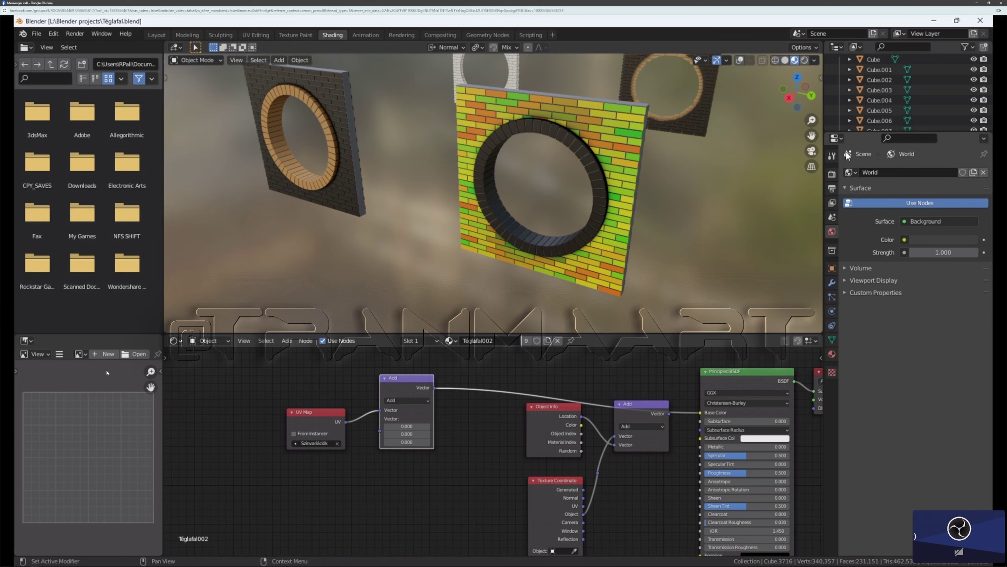
Step: Enable Bloom in the scene's Eevee render settings
click(832, 174)
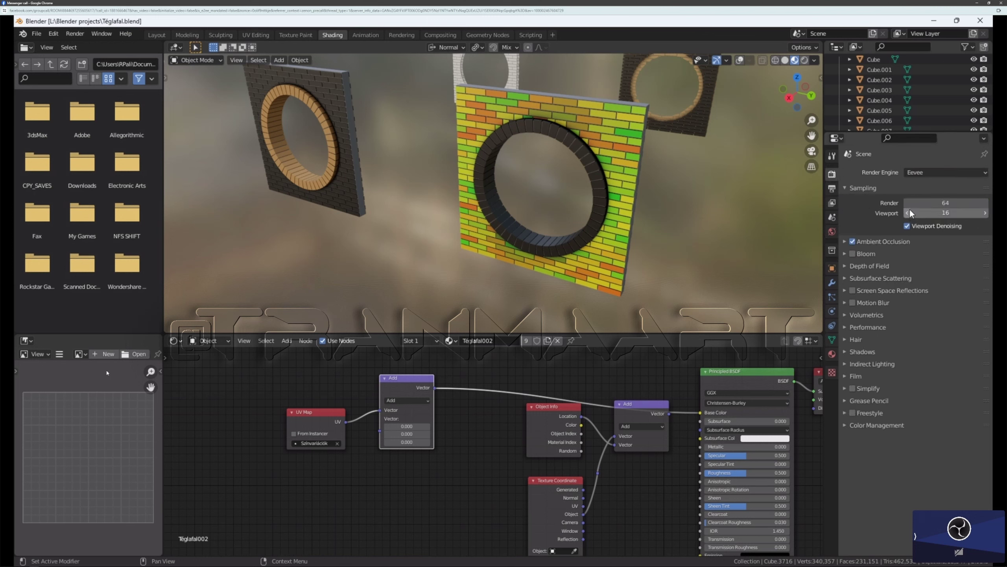
click(845, 254)
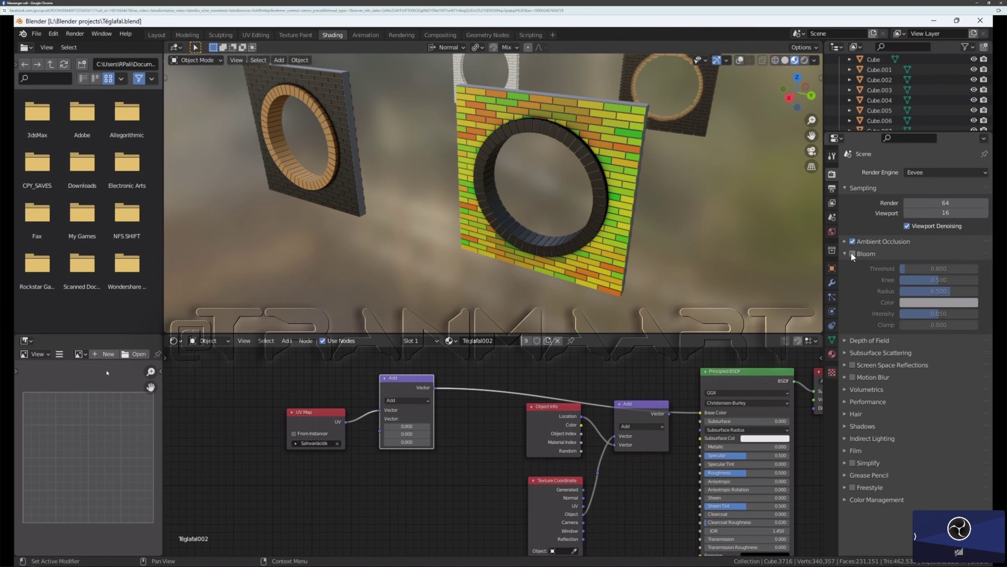
click(852, 252)
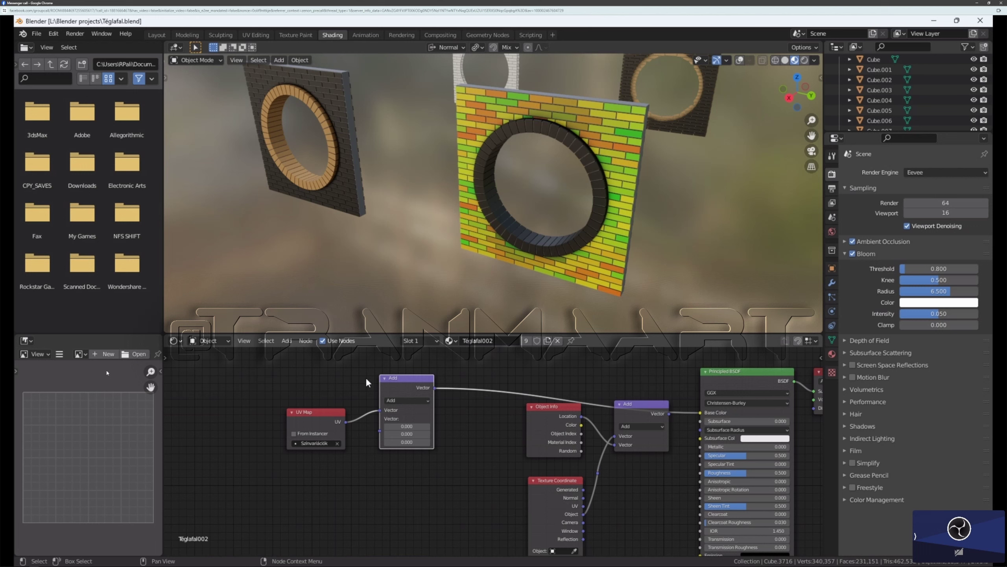
Step: Switch the Vector Math node after the UV Map node to Multiply and try 3.5 as its first factor
click(427, 400)
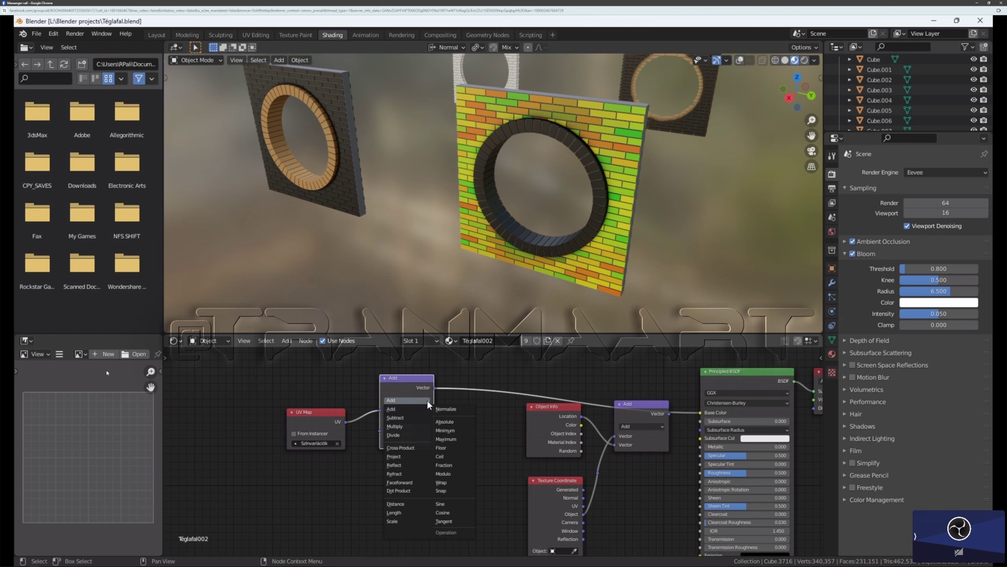
click(408, 425)
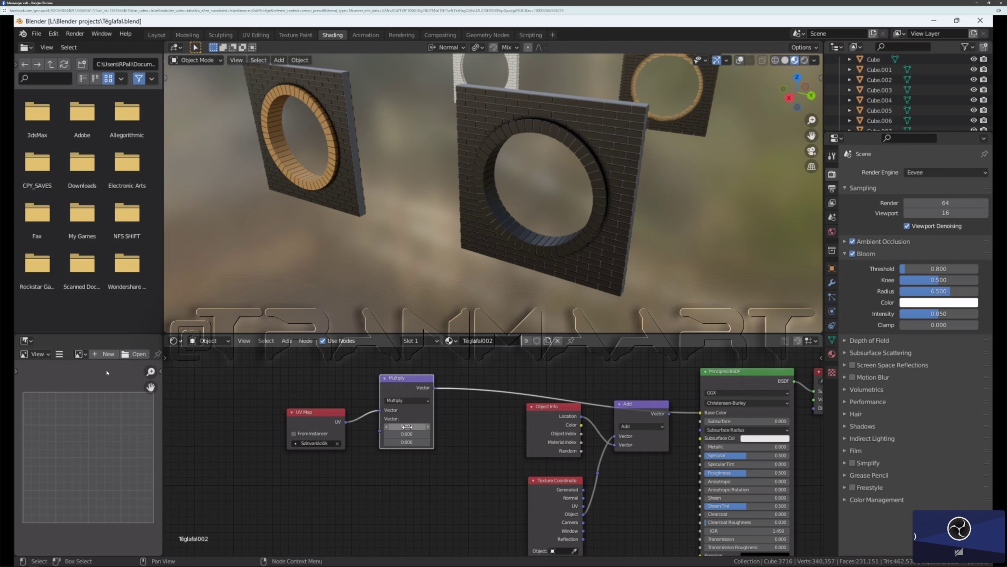
drag(411, 426, 433, 466)
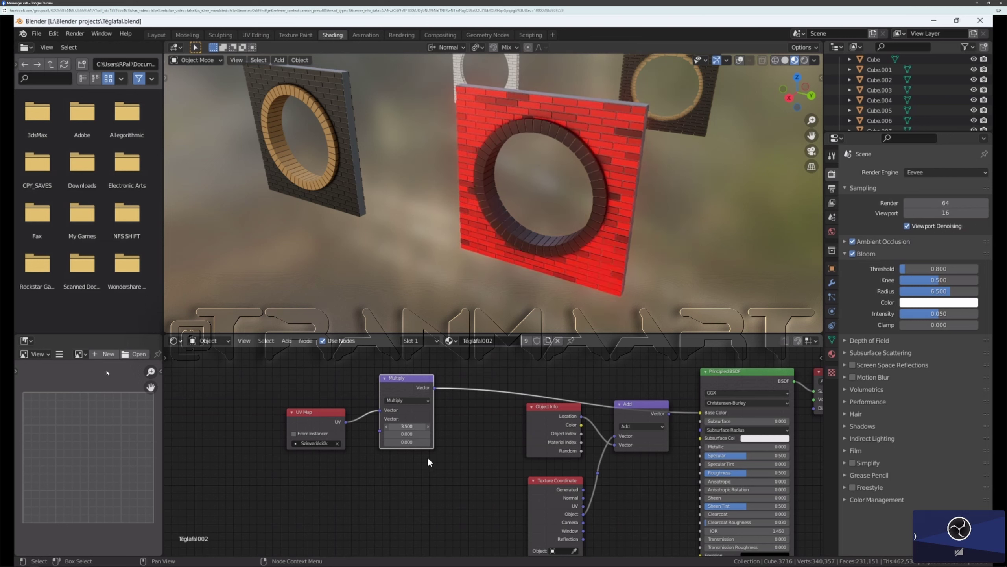
drag(420, 426, 409, 427)
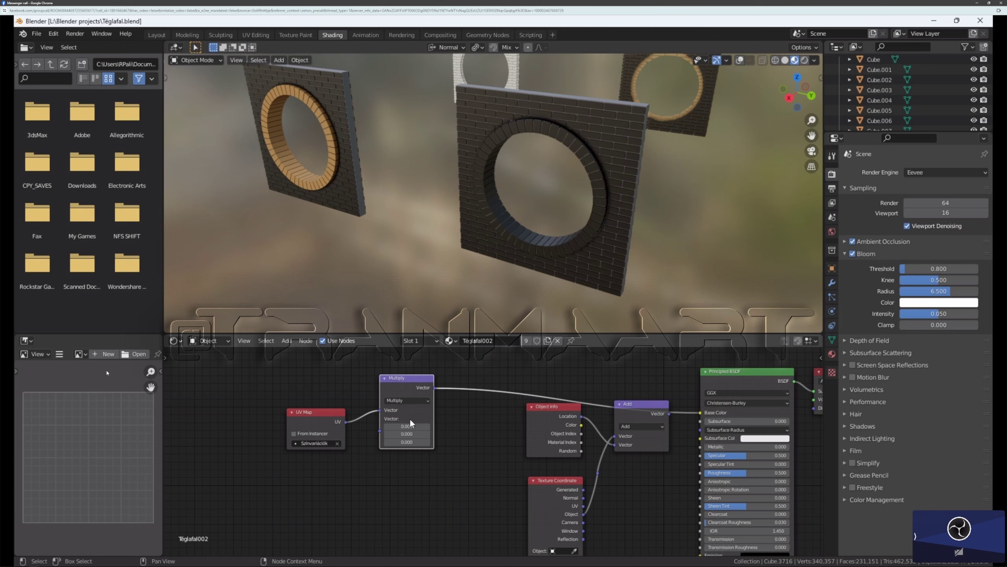
Step: Shift the Multiply node slightly and set all three of its factors to 2.6, trying lower and much higher values on the wall
drag(409, 417, 415, 424)
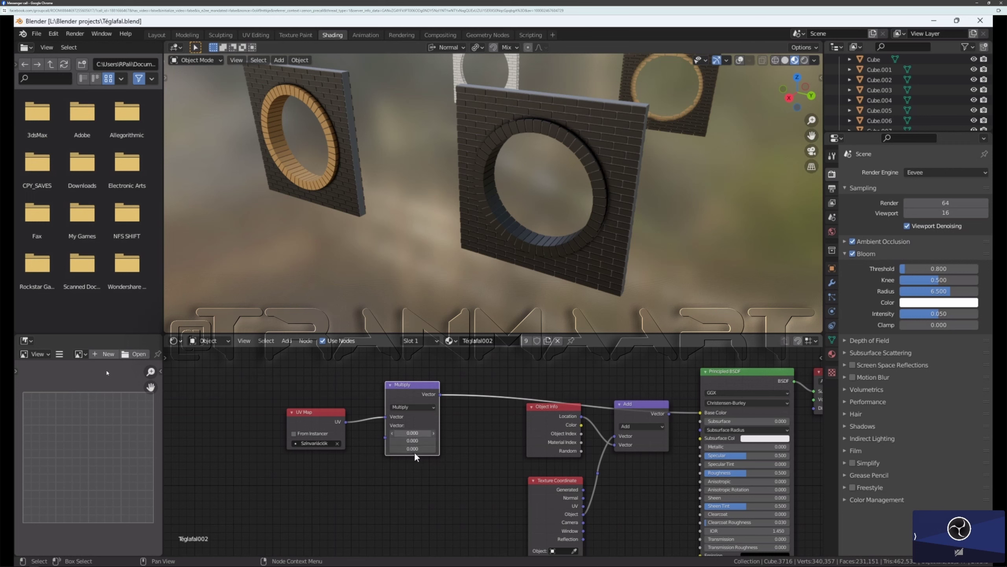
drag(414, 453, 425, 452)
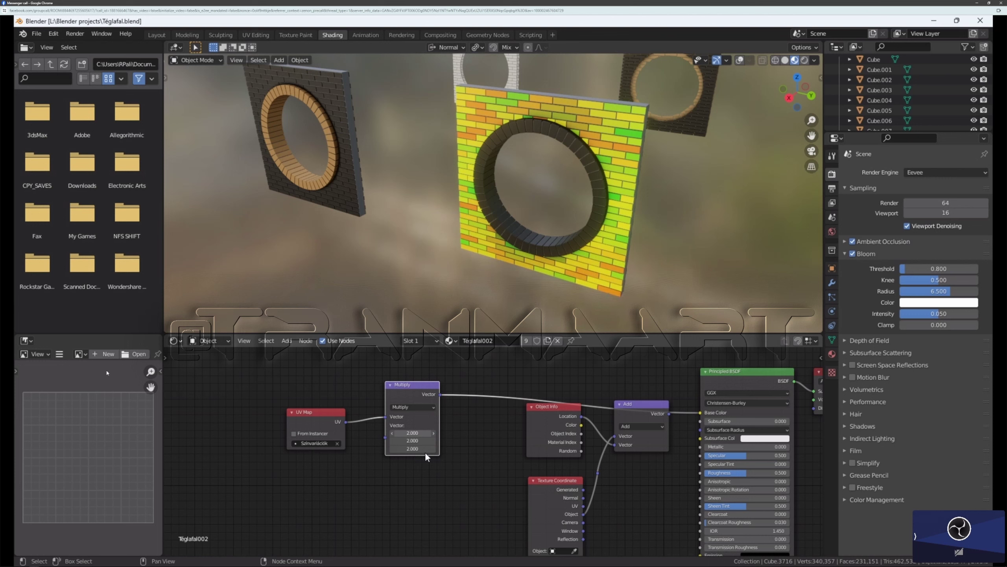
drag(424, 452, 422, 453)
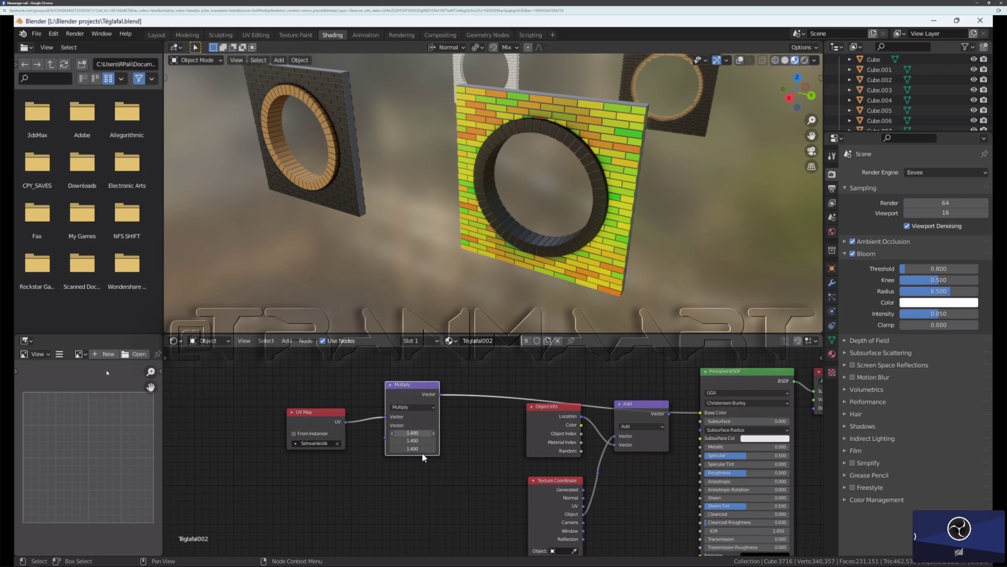
drag(422, 455, 544, 456)
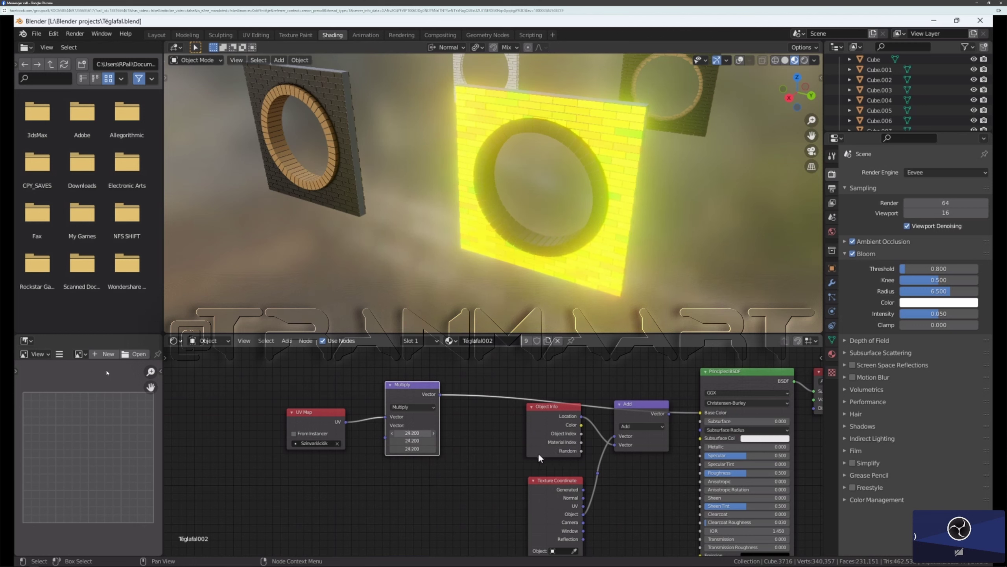
drag(581, 452, 425, 435)
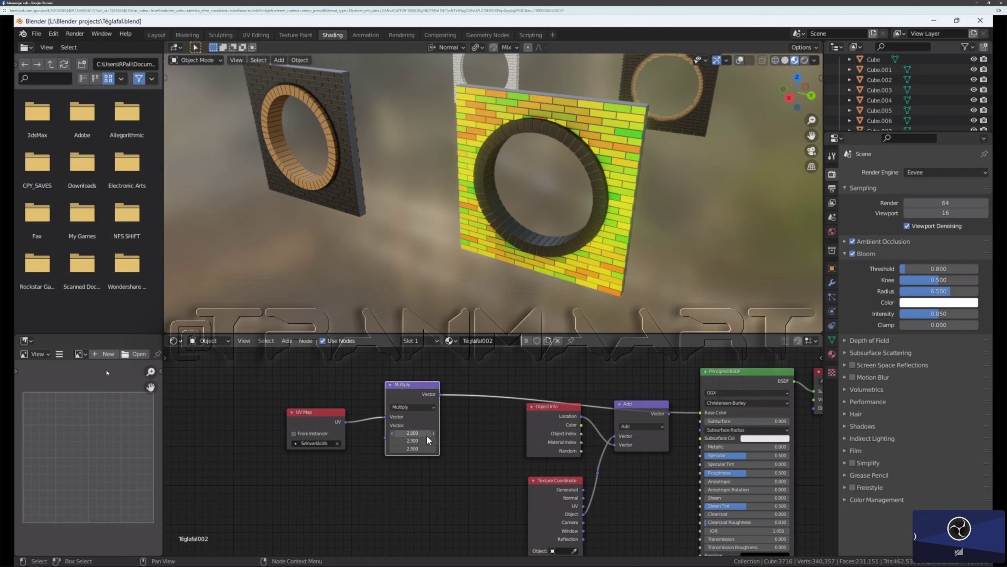
drag(427, 435, 427, 436)
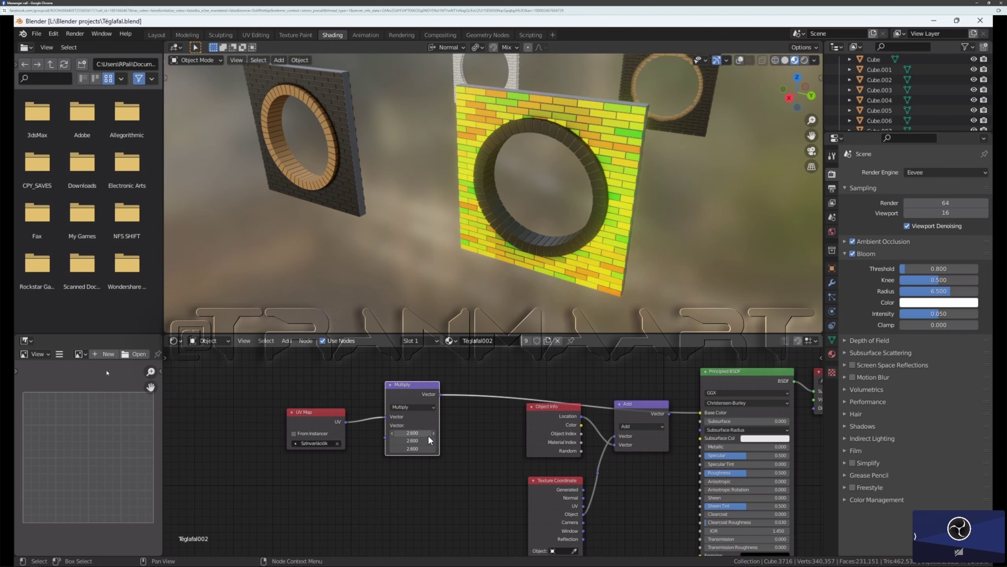
drag(428, 435, 412, 433)
Step: Duplicate the Multiply node, insert the copy into the link after it and change the copy's operation to Fraction
key(shift+d)
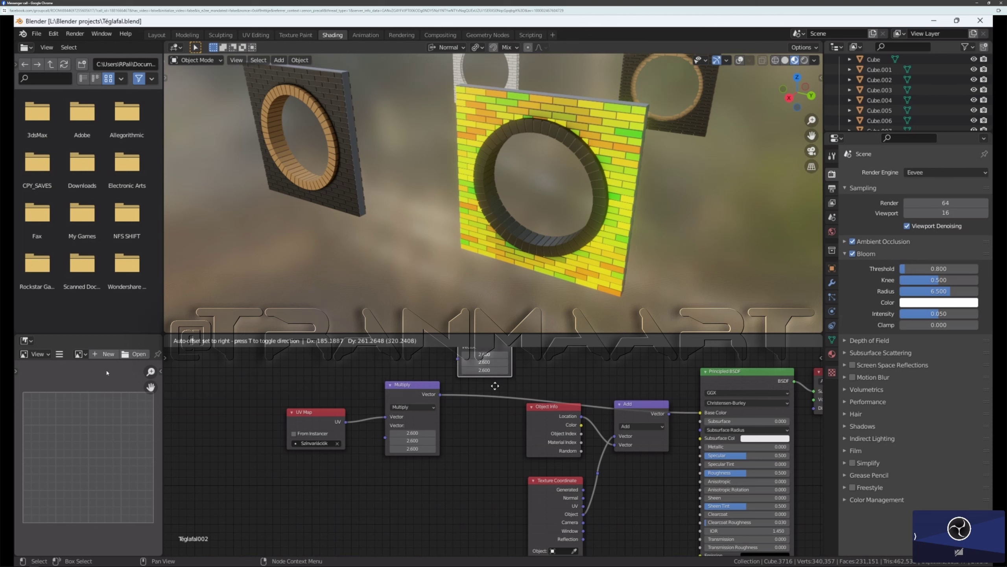
click(493, 398)
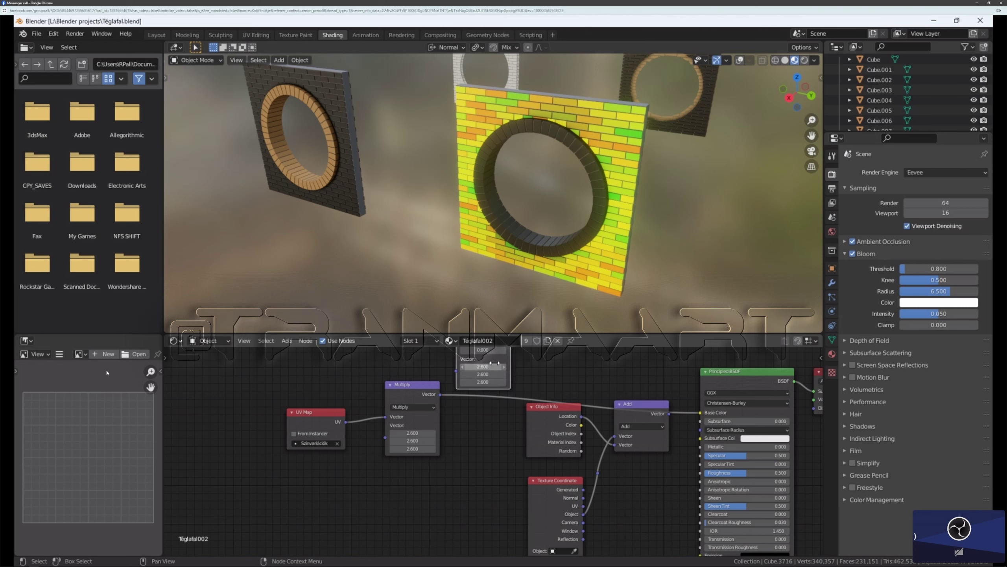
drag(499, 362, 492, 452)
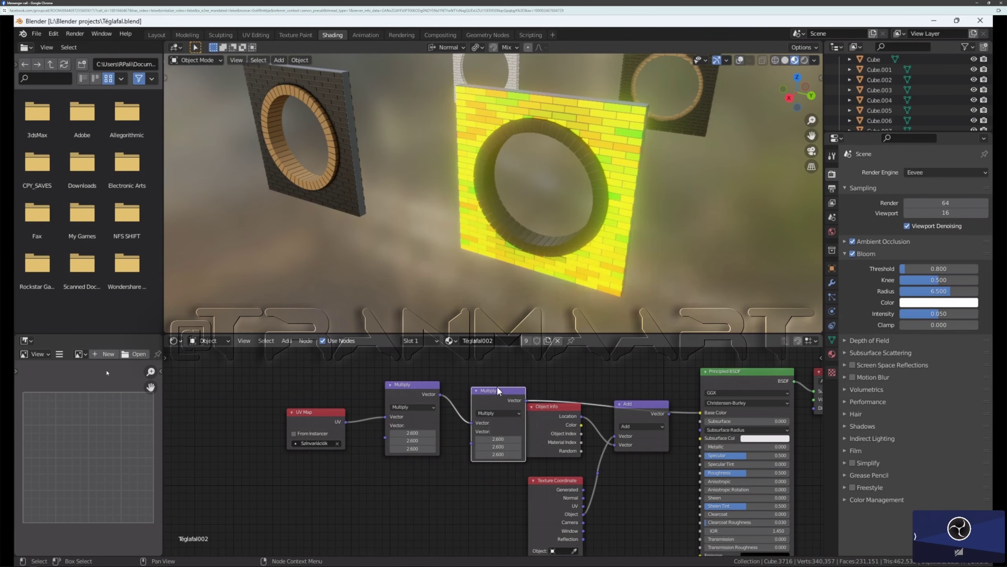
drag(500, 387, 483, 387)
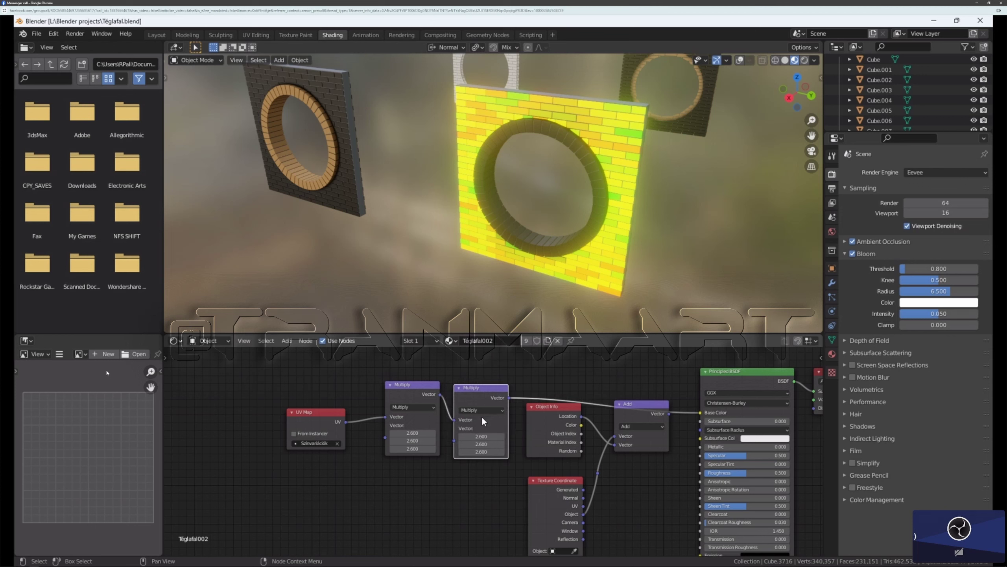
click(501, 411)
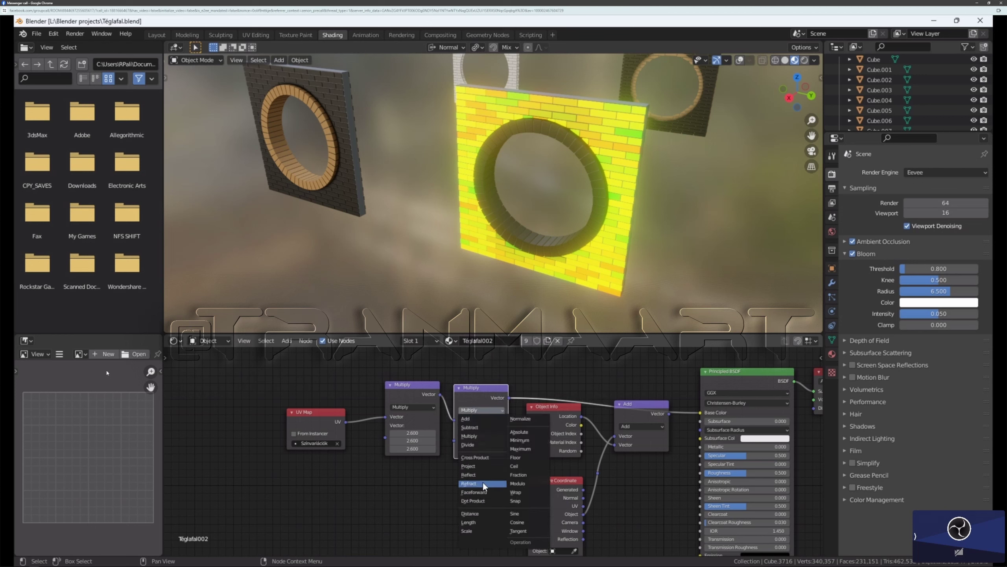
click(522, 475)
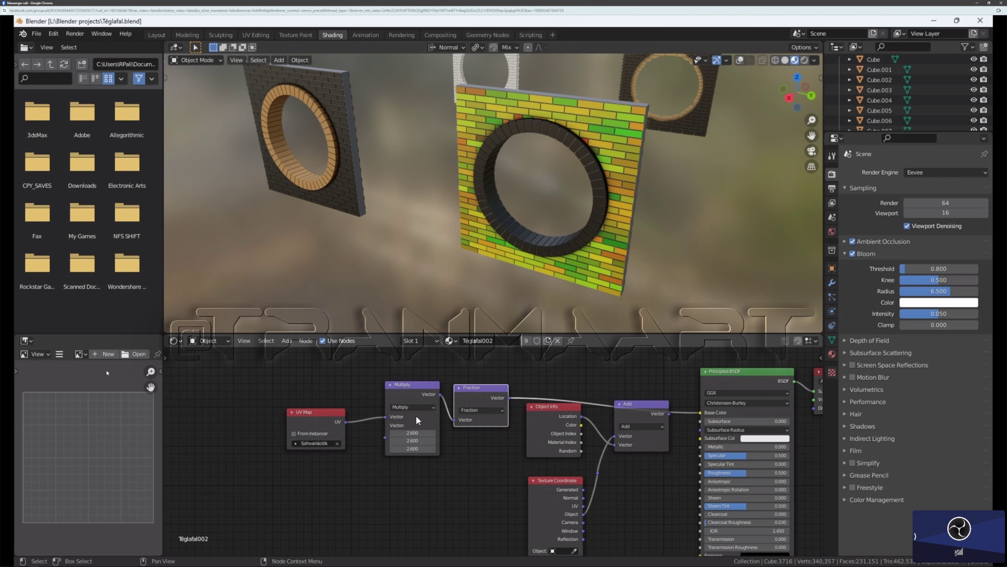
Step: Set all three factors of the Multiply node to 5.5 while comparing the brick colour distribution
middle_drag(347, 415, 345, 408)
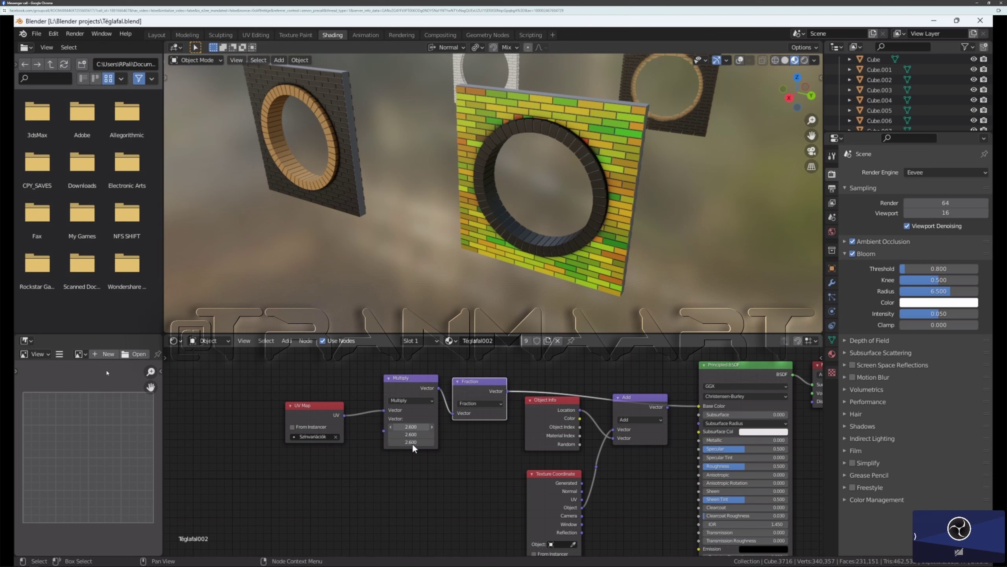
drag(413, 444, 454, 453)
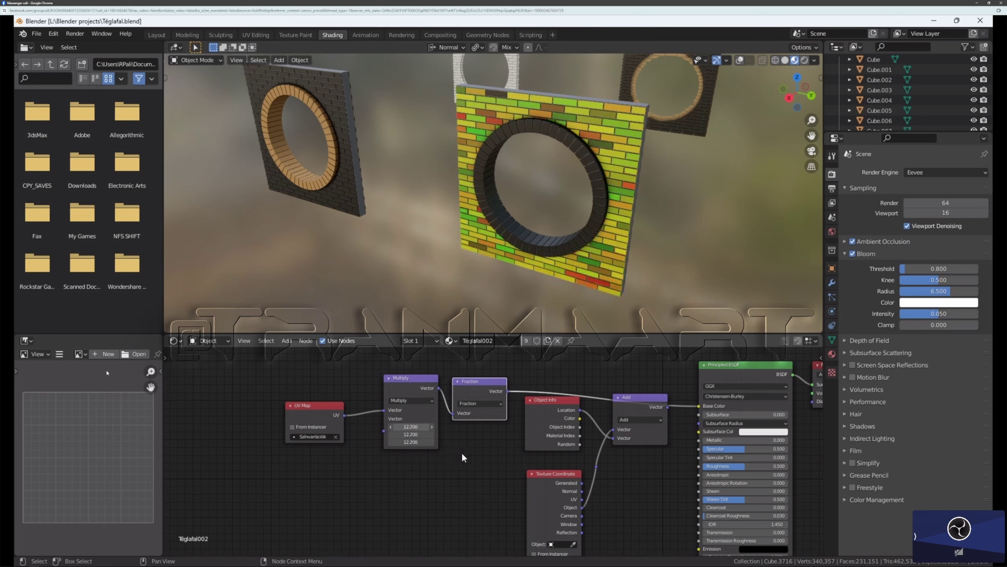
drag(454, 452, 451, 453)
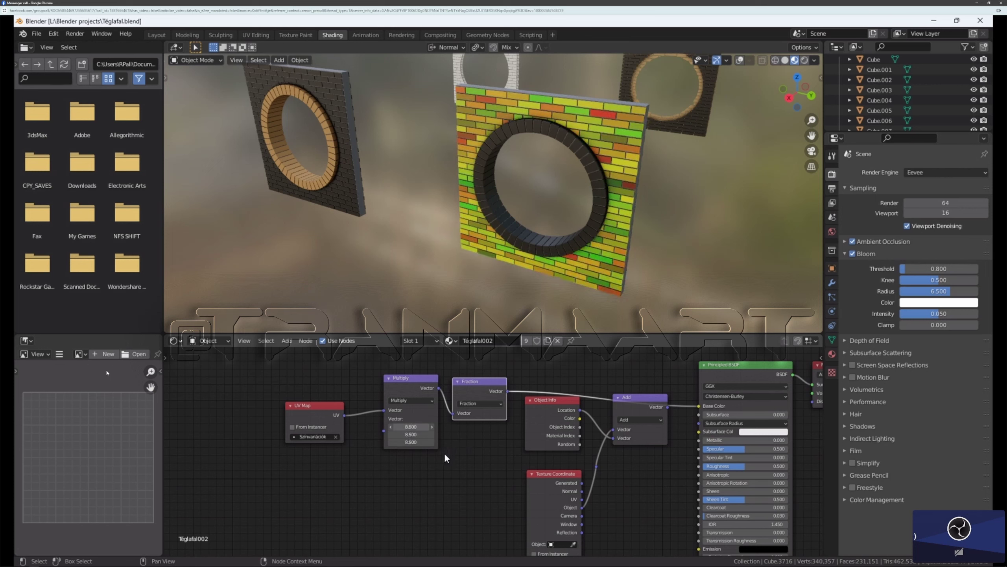
drag(440, 454, 428, 463)
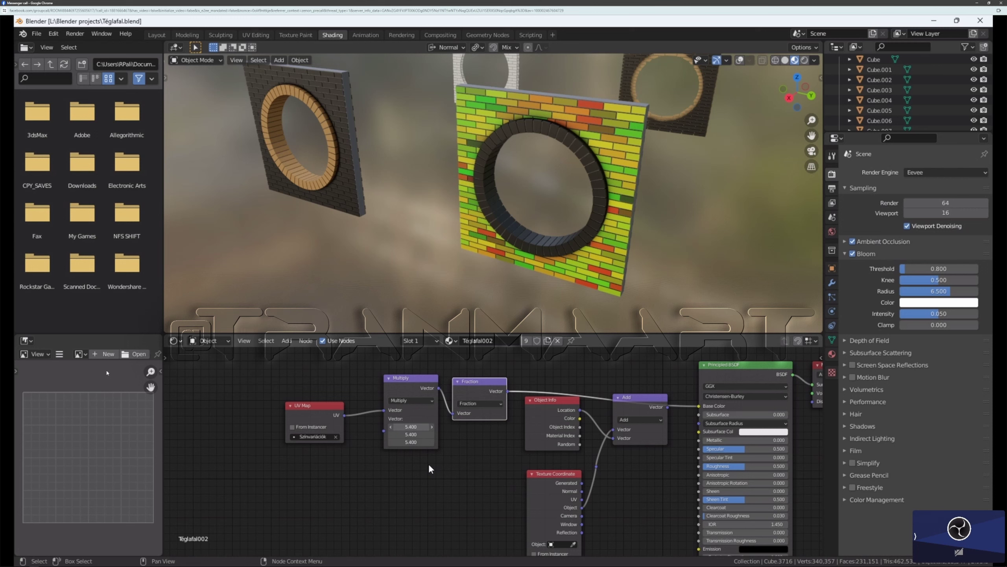
drag(428, 463, 429, 463)
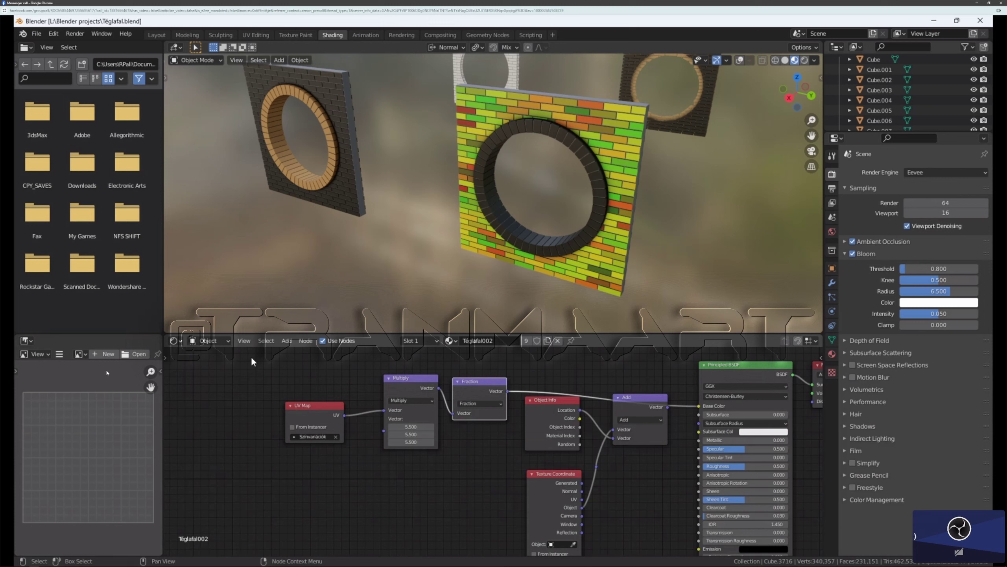
Step: Add a ColorRamp node into the link between the Fraction node and the Principled BSDF's Base Color
click(287, 345)
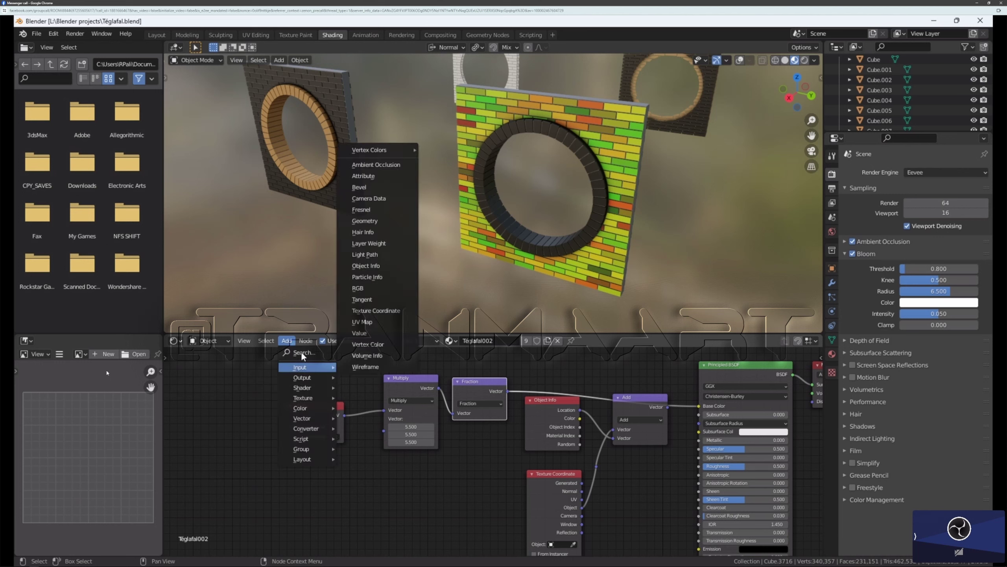
click(302, 353)
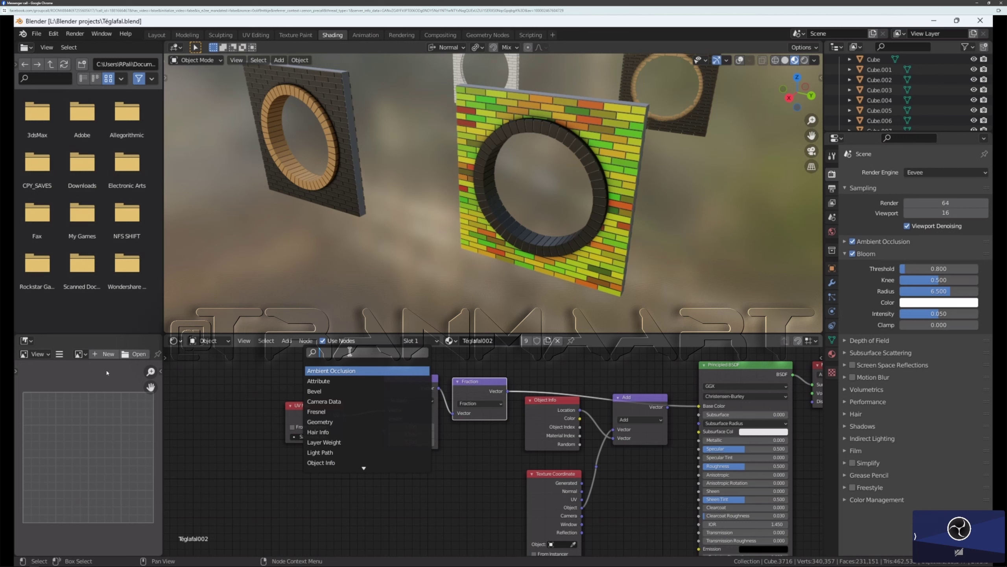
text(colr)
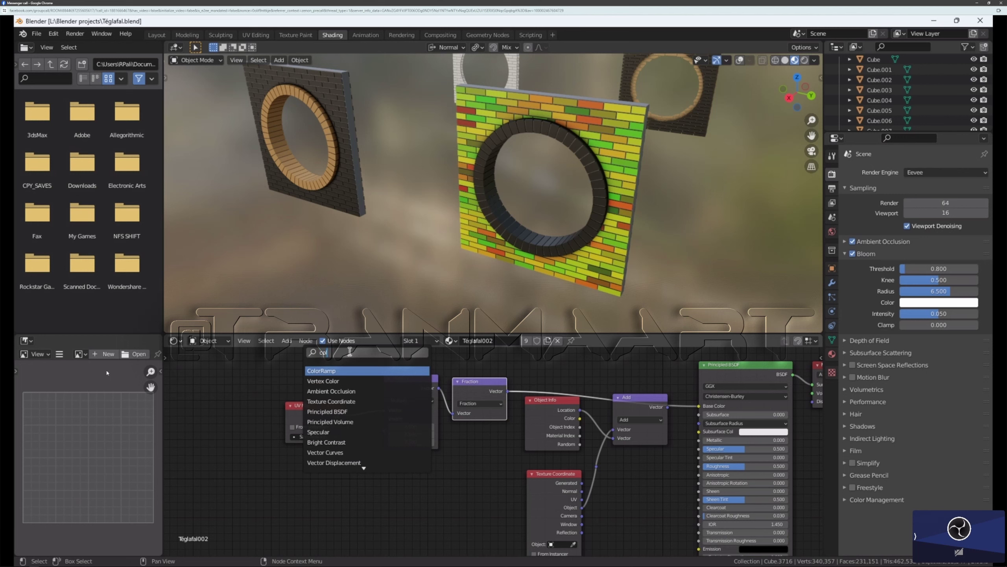
click(358, 371)
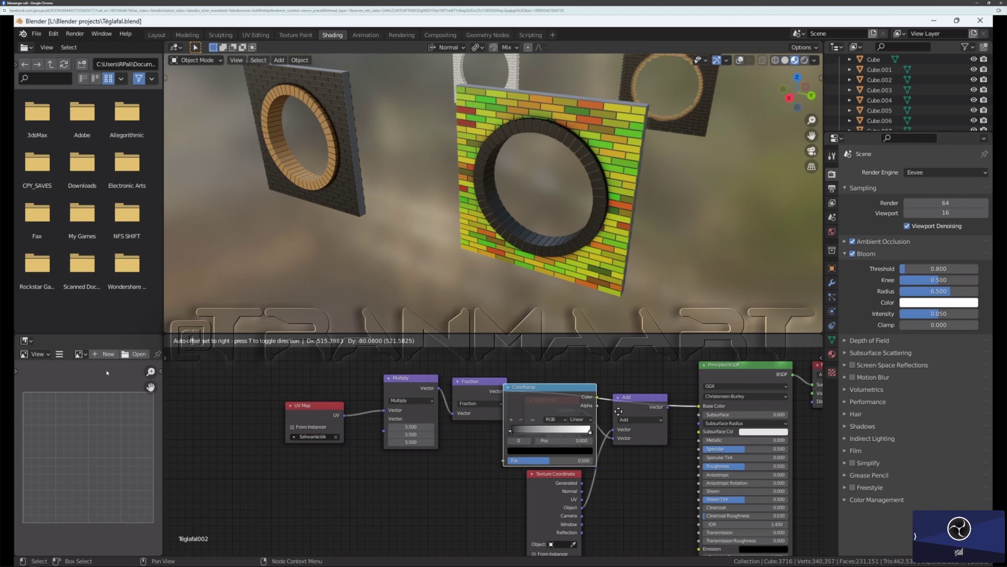
click(618, 411)
key(ctrl+z)
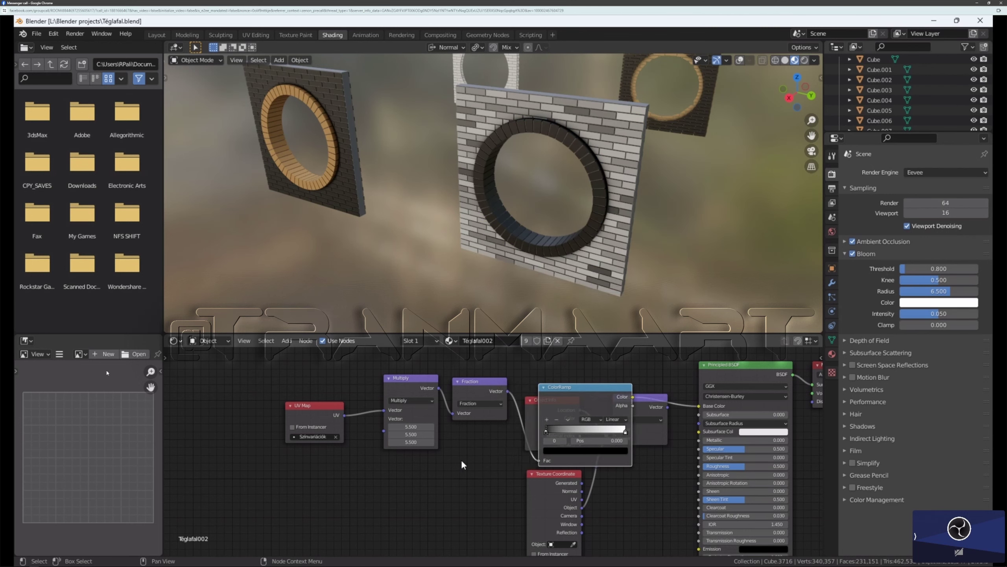
Step: Move the Object Info, Texture Coordinate and Add nodes below the chain and place the ColorRamp between Fraction and the Principled BSDF
click(530, 399)
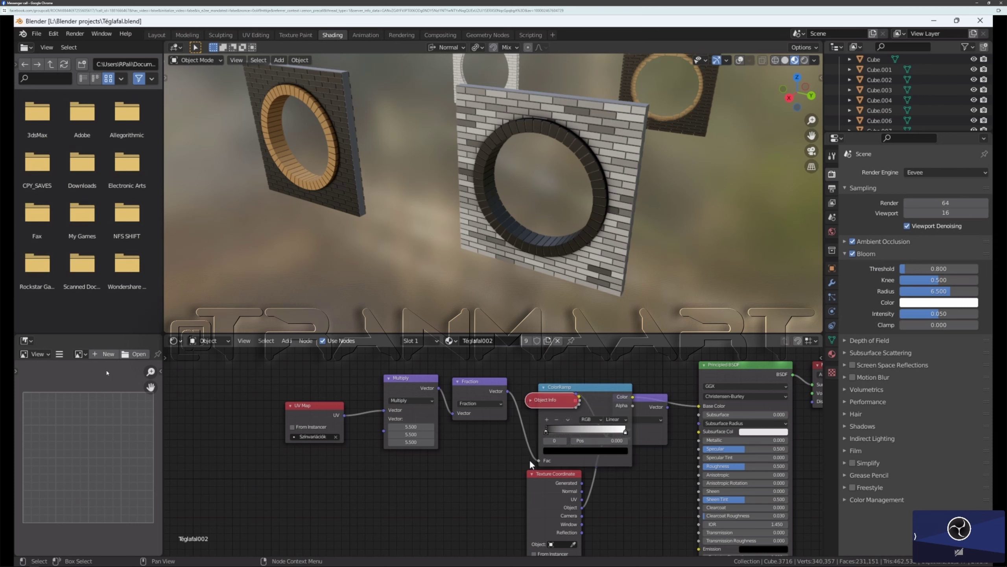
click(530, 400)
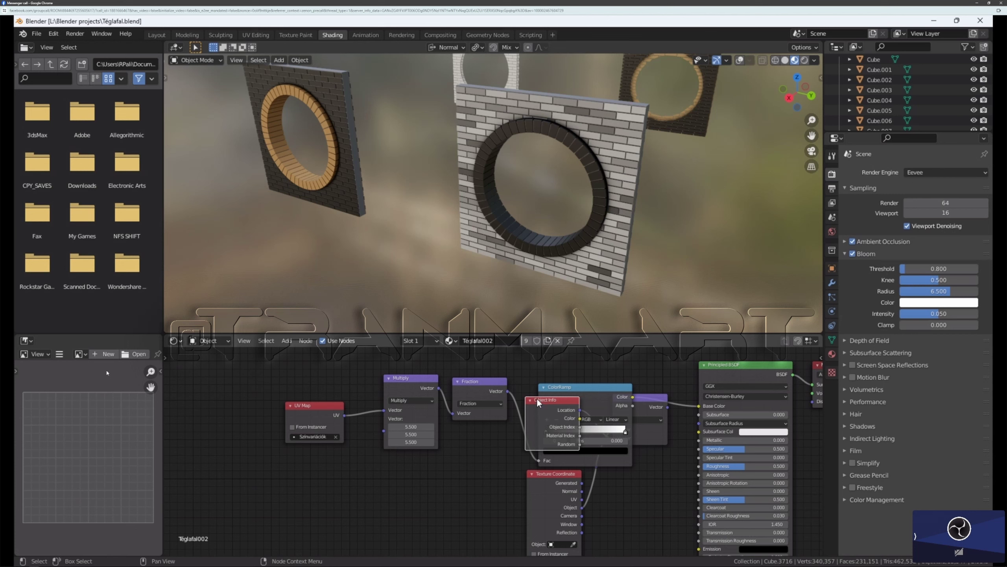
shift+click(537, 472)
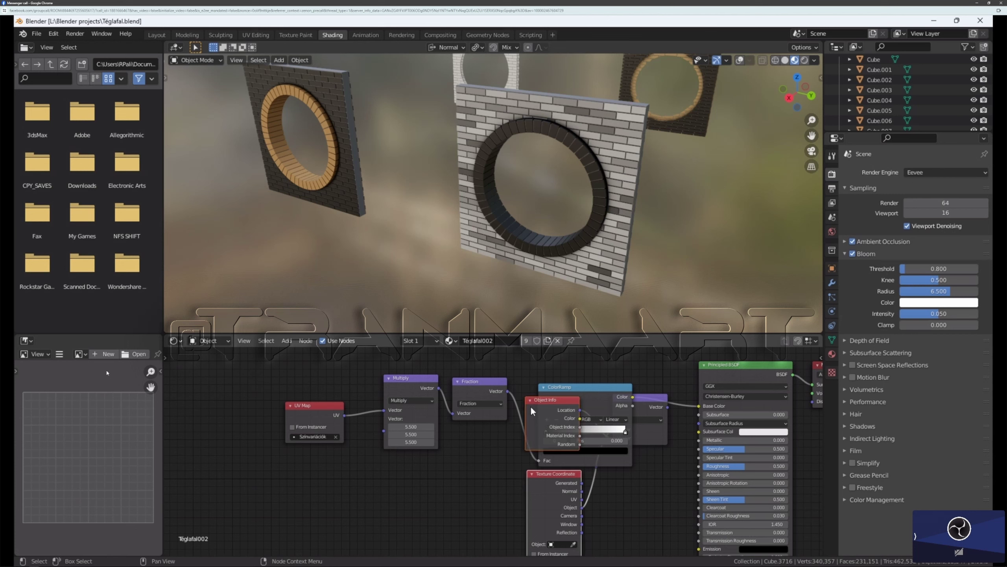
drag(536, 477, 520, 378)
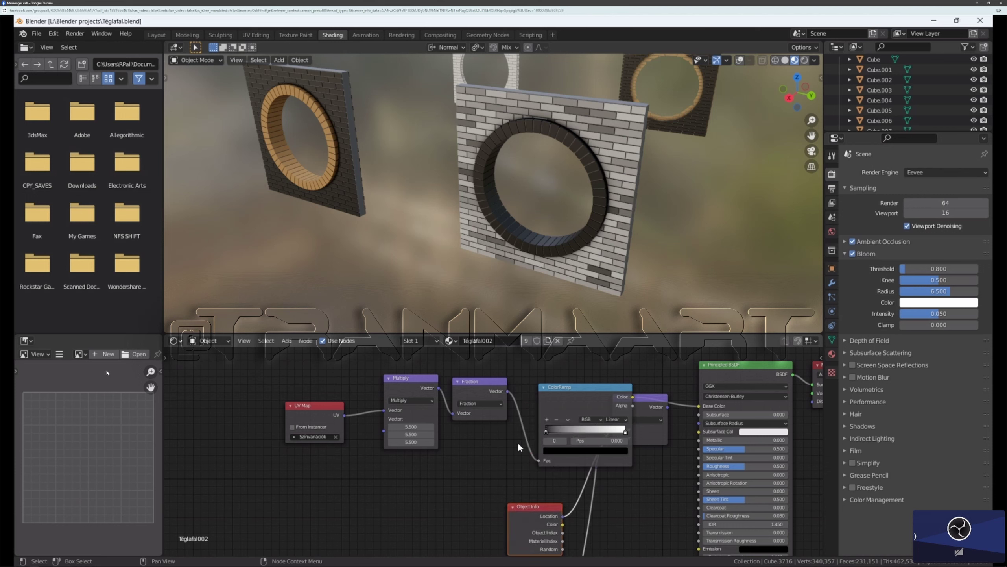
drag(588, 387, 561, 392)
drag(652, 394, 657, 511)
click(597, 473)
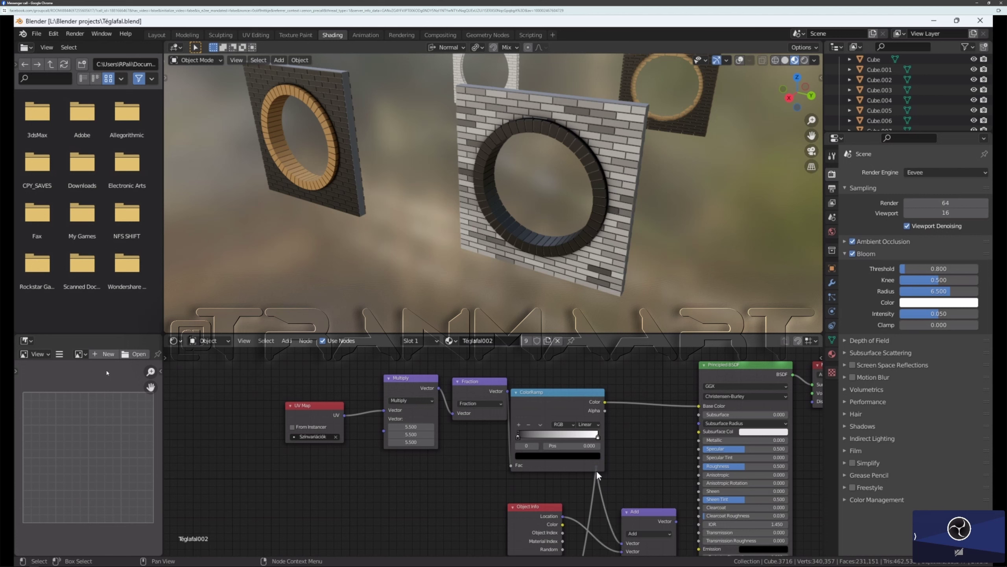
drag(556, 390, 590, 374)
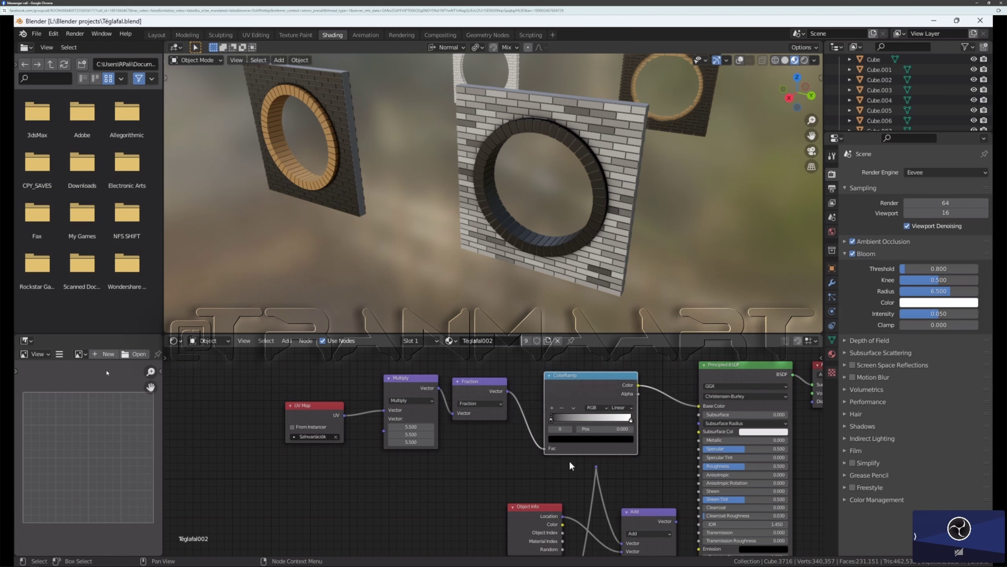
Step: Delete the reroute point below the ColorRamp, keeping the Texture Coordinate node linked to the Add node
drag(595, 466, 581, 470)
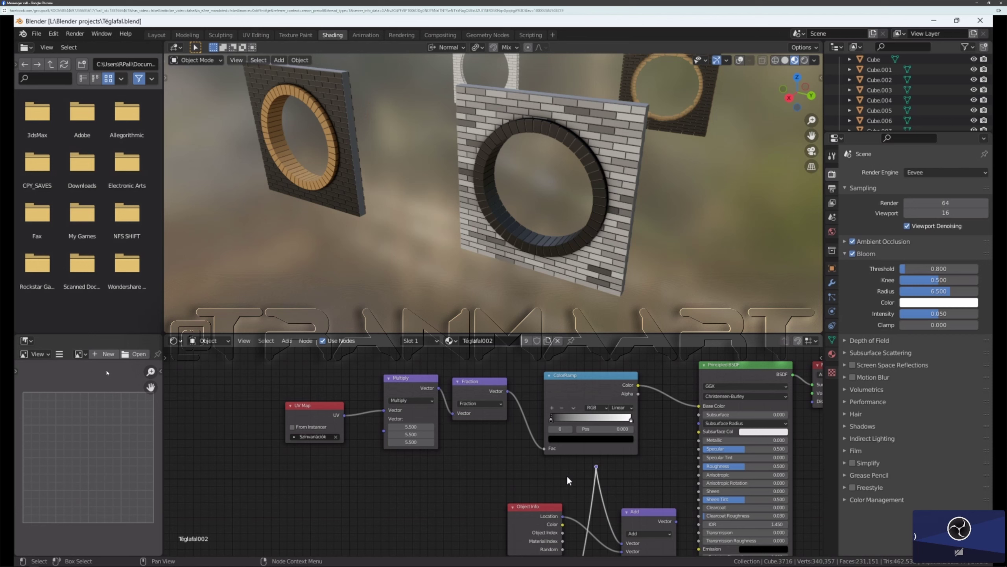
key(ctrl+x)
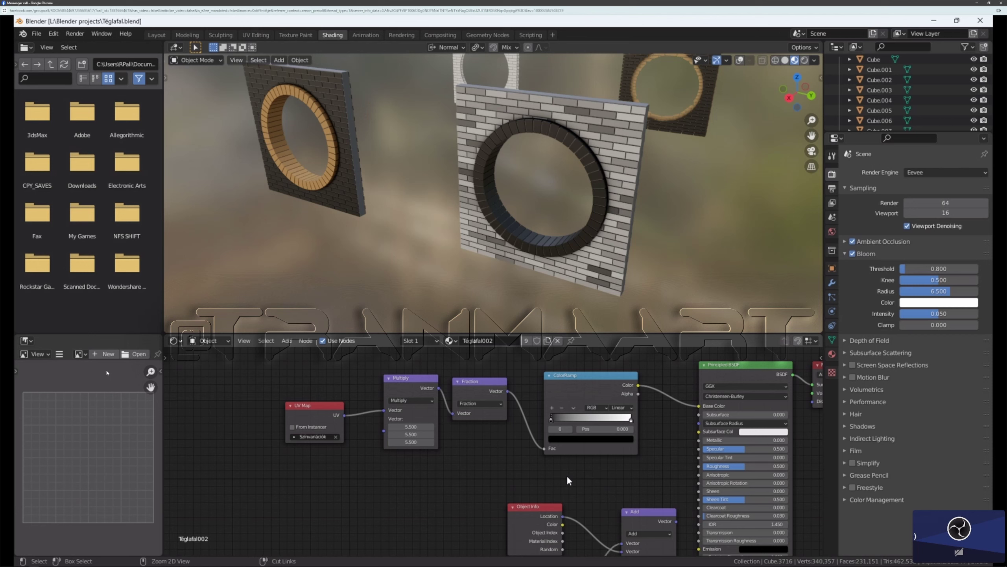
scroll(572, 483, down, 2)
scroll(589, 521, up, 3)
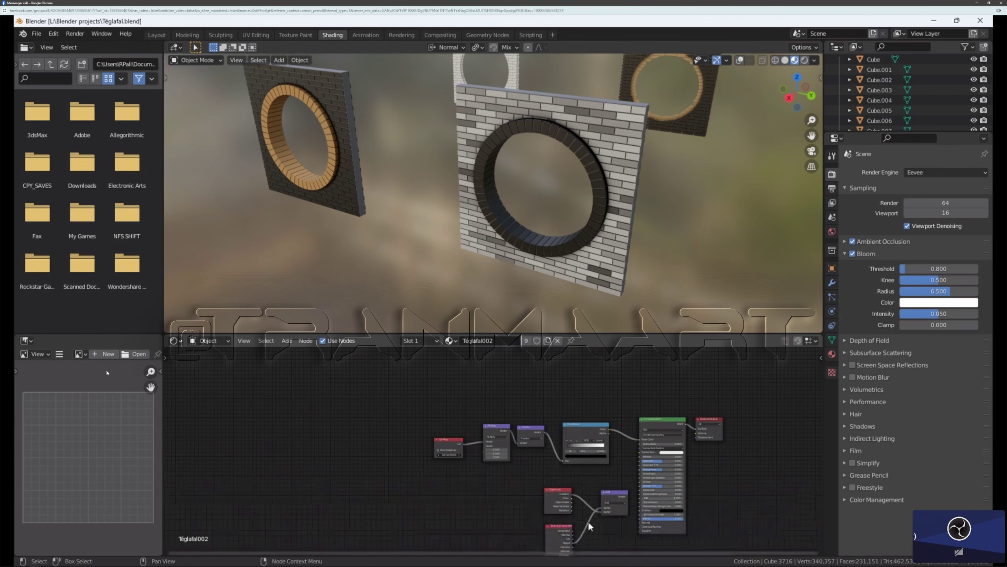
scroll(588, 525, down, 2)
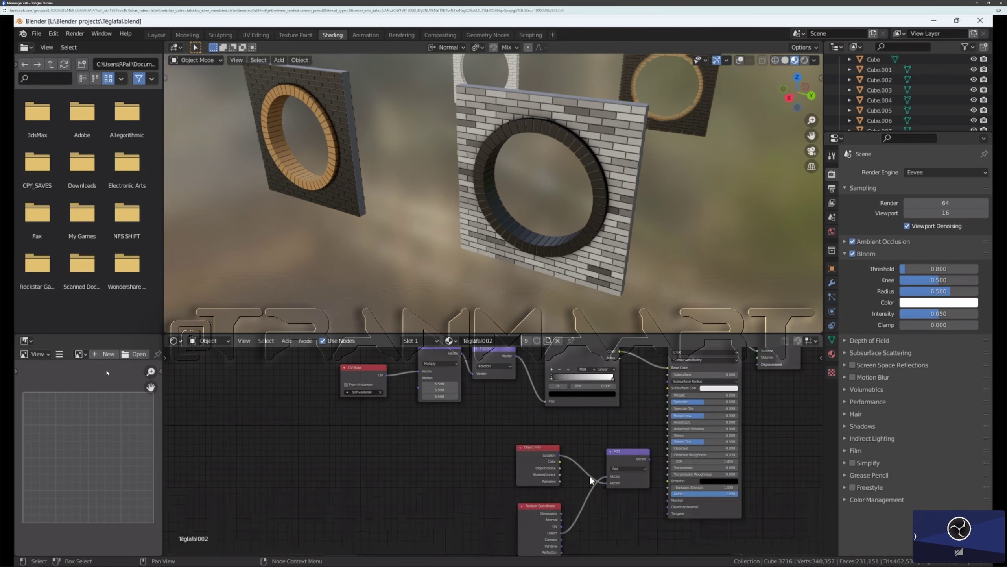
scroll(589, 476, up, 2)
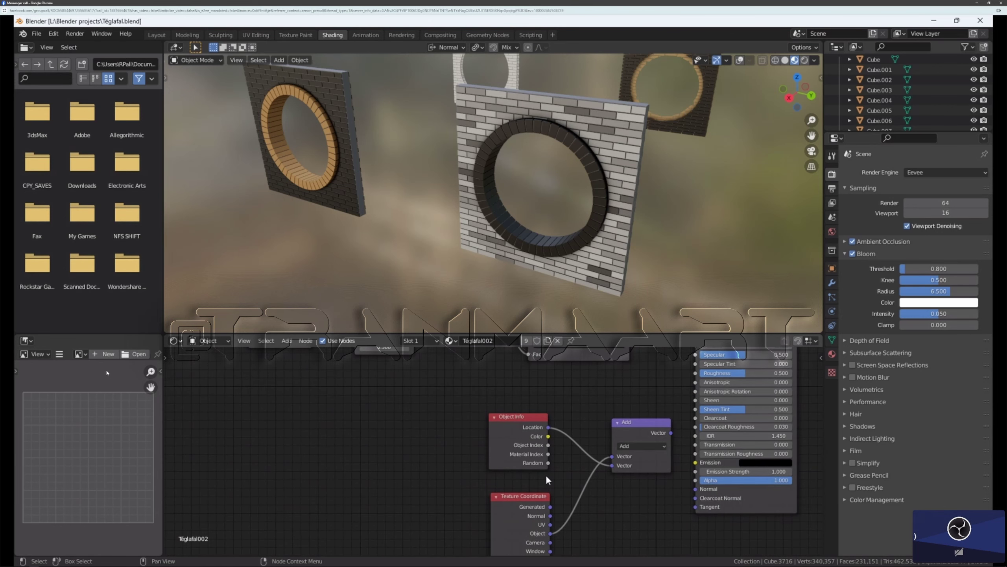
Step: Examine the node chain from UV Map to Principled BSDF and the separate Object Info, Texture Coordinate and Add nodes
scroll(548, 475, down, 4)
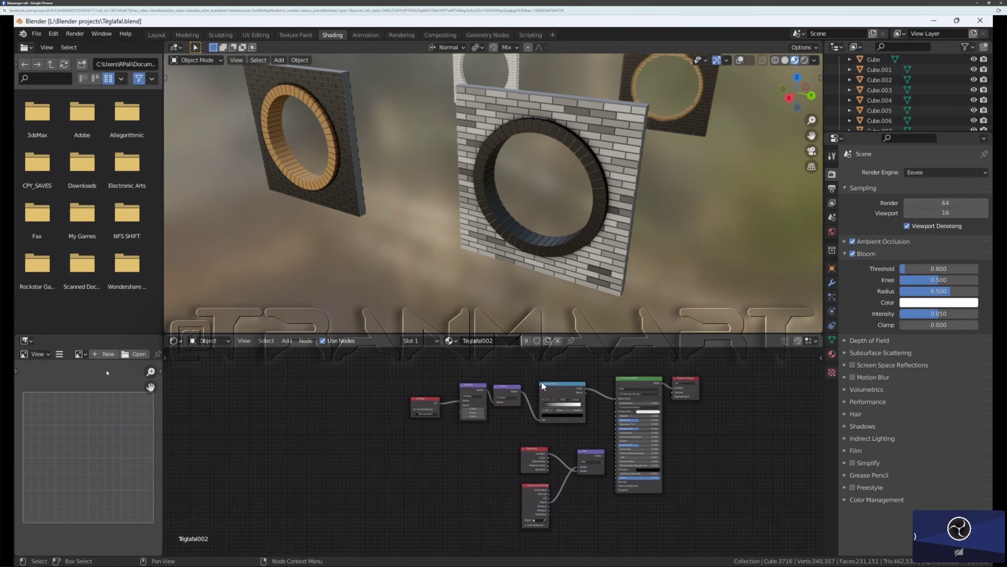
scroll(516, 367, up, 4)
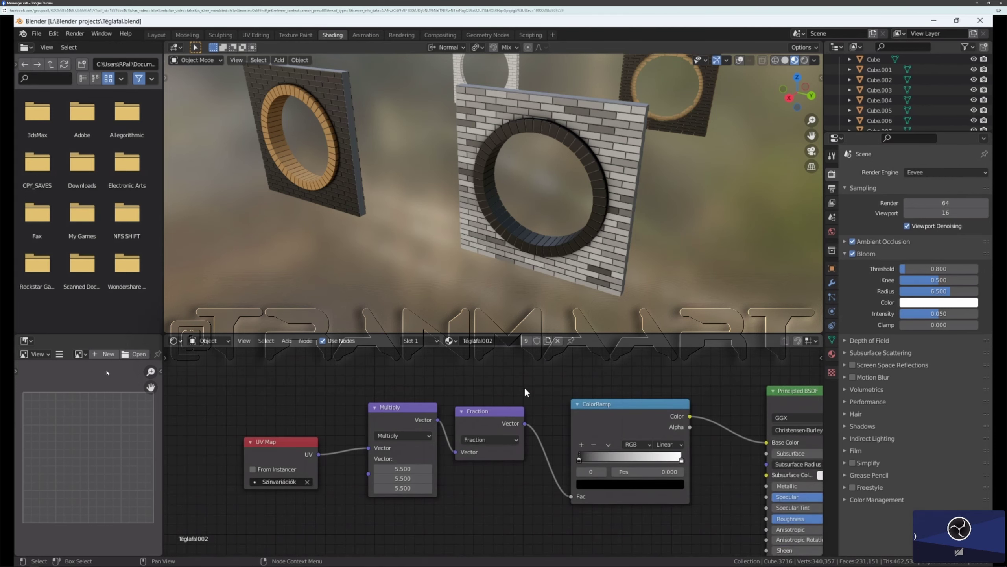
scroll(524, 387, up, 1)
scroll(525, 387, down, 1)
scroll(524, 387, down, 2)
scroll(524, 388, down, 1)
scroll(524, 387, up, 1)
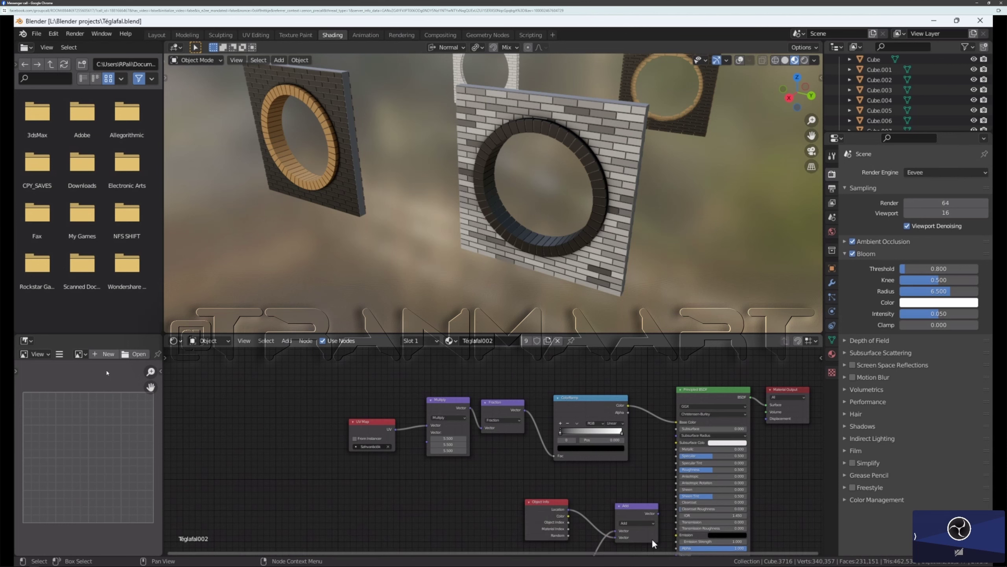
key(ctrl)
mouse_move(652, 539)
ctrl+middle_down()
mouse_move(560, 403)
mouse_move(580, 440)
mouse_move(675, 544)
mouse_move(659, 524)
ctrl+middle_up()
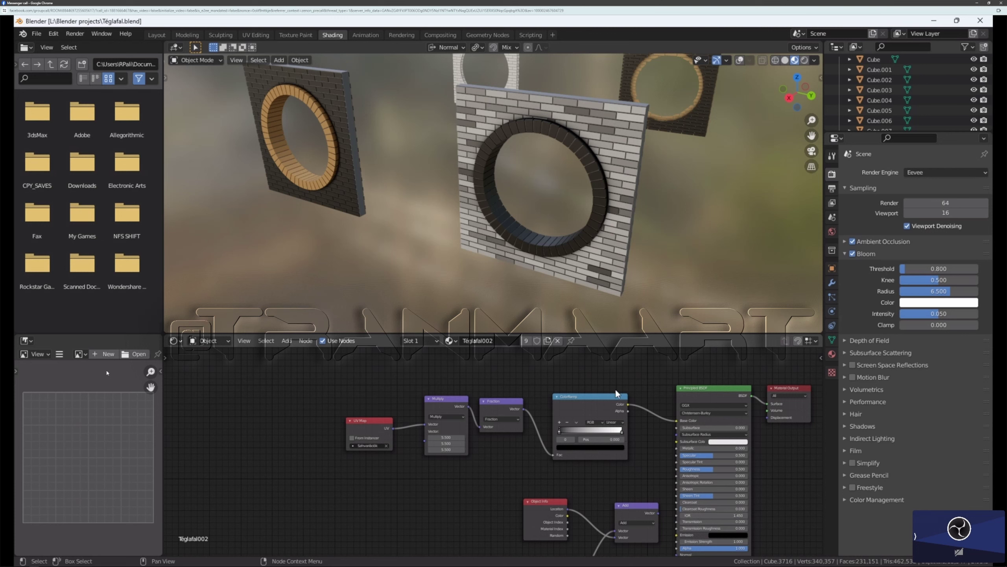
scroll(615, 388, down, 1)
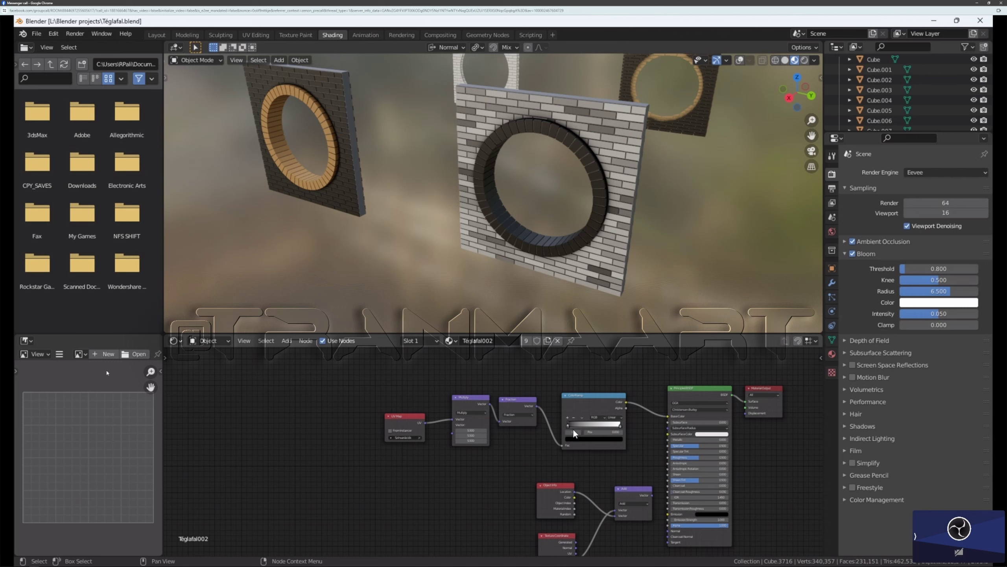
Step: Change the ColorRamp's first stop from black to a saturated brownish orange
scroll(574, 432, up, 2)
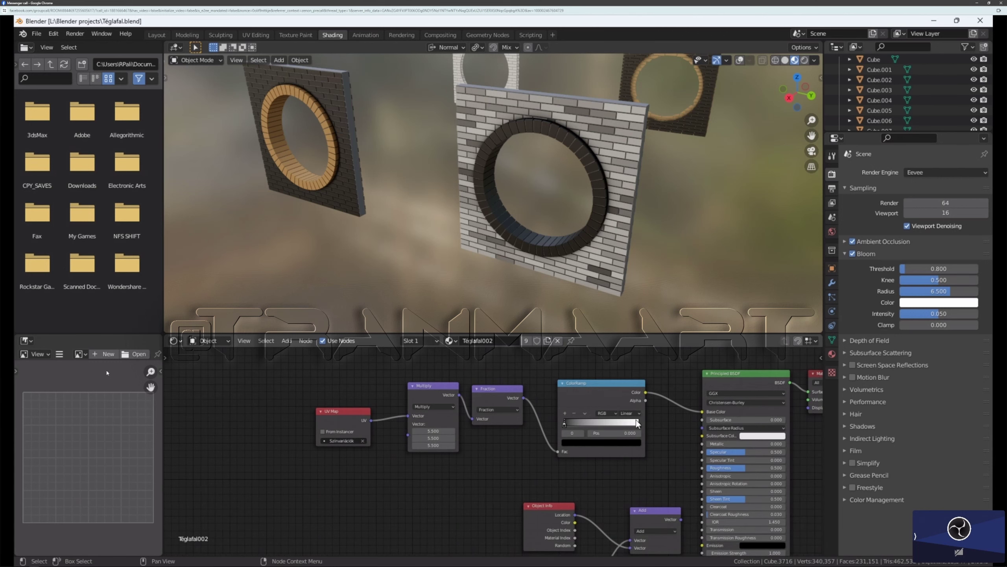
click(570, 442)
click(638, 424)
click(564, 424)
click(586, 443)
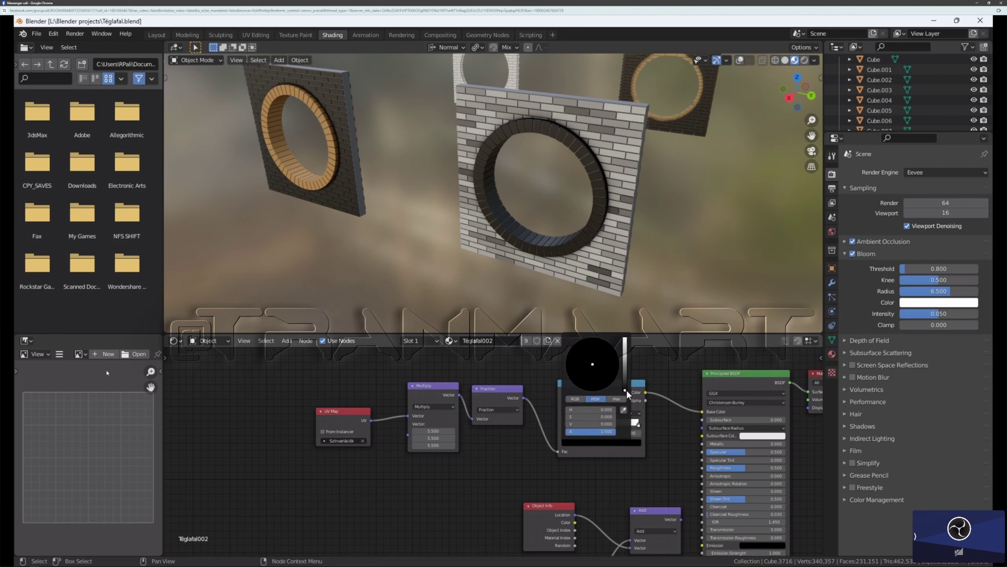
drag(624, 388, 625, 361)
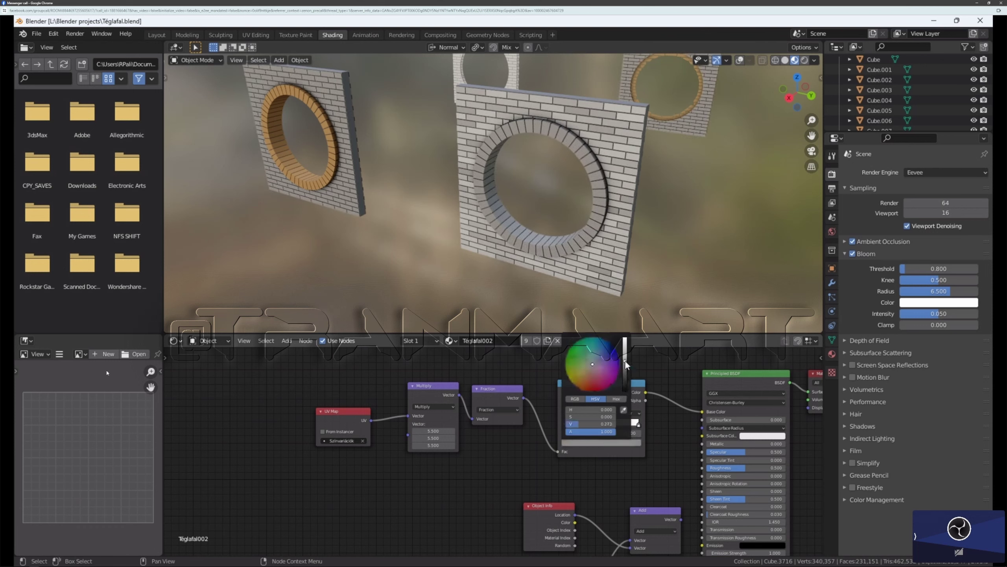
click(580, 385)
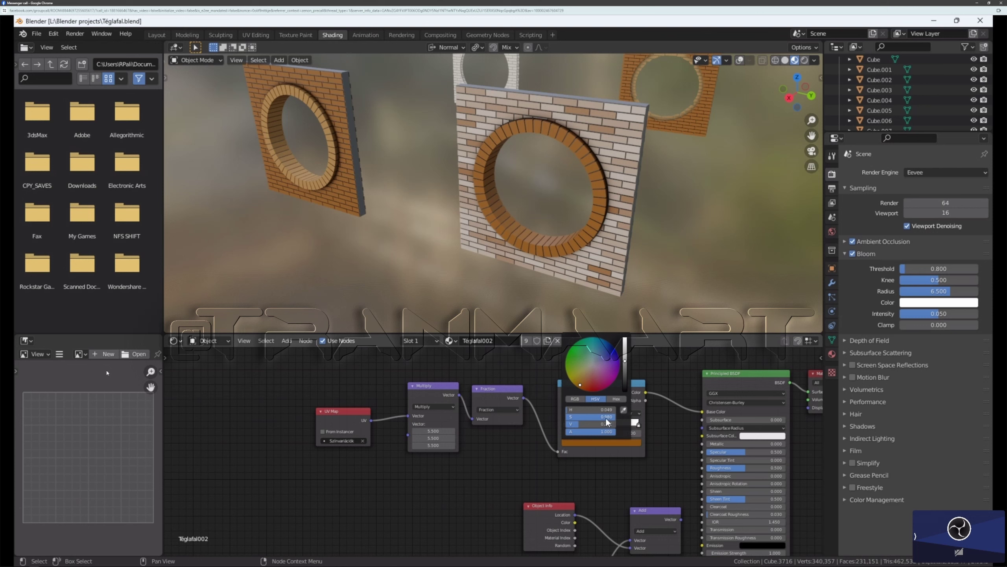
Step: Change the ColorRamp's end stop at position 1.000 to a light orange and save the file
click(638, 424)
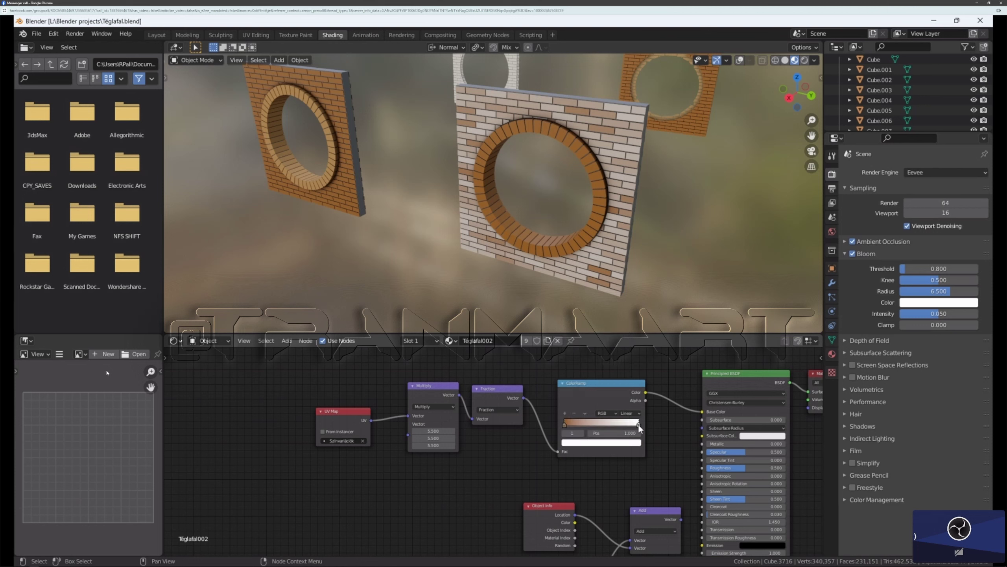
click(611, 443)
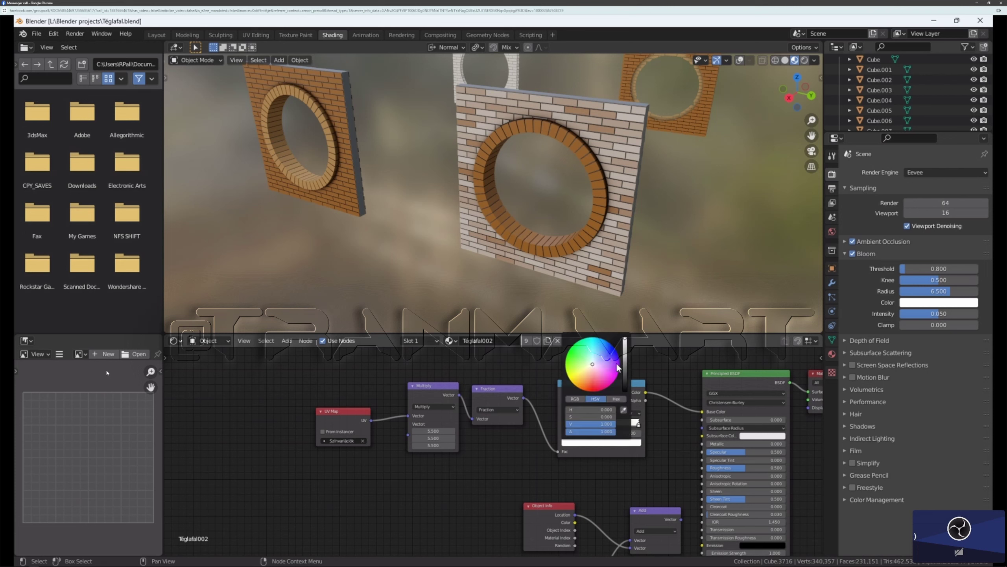
click(580, 382)
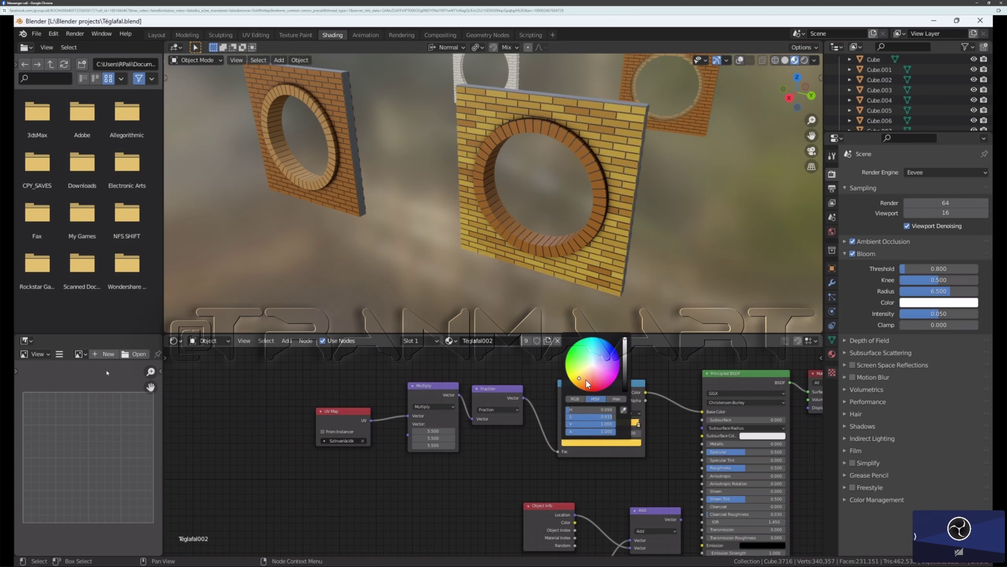
drag(579, 378, 585, 377)
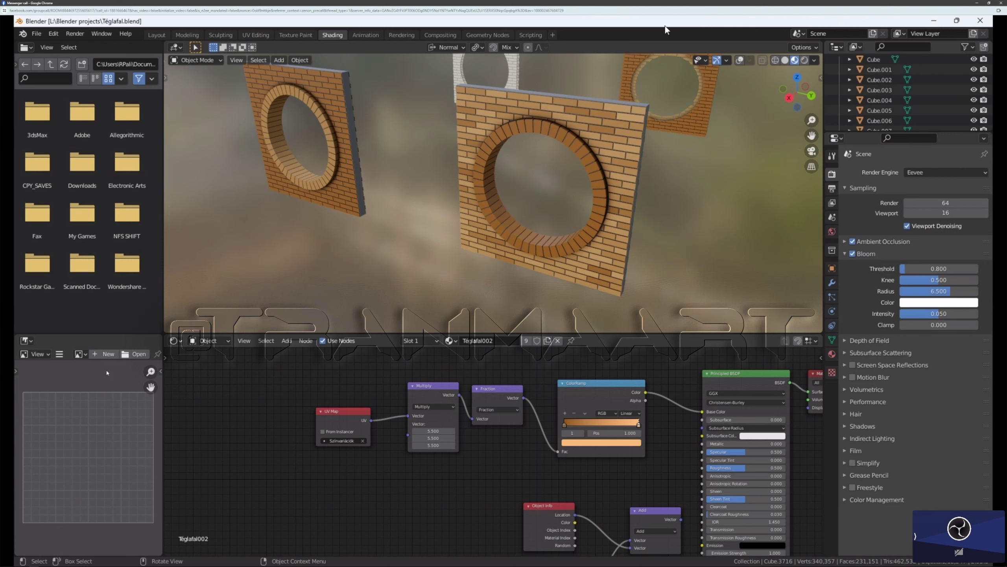
key(ctrl+s)
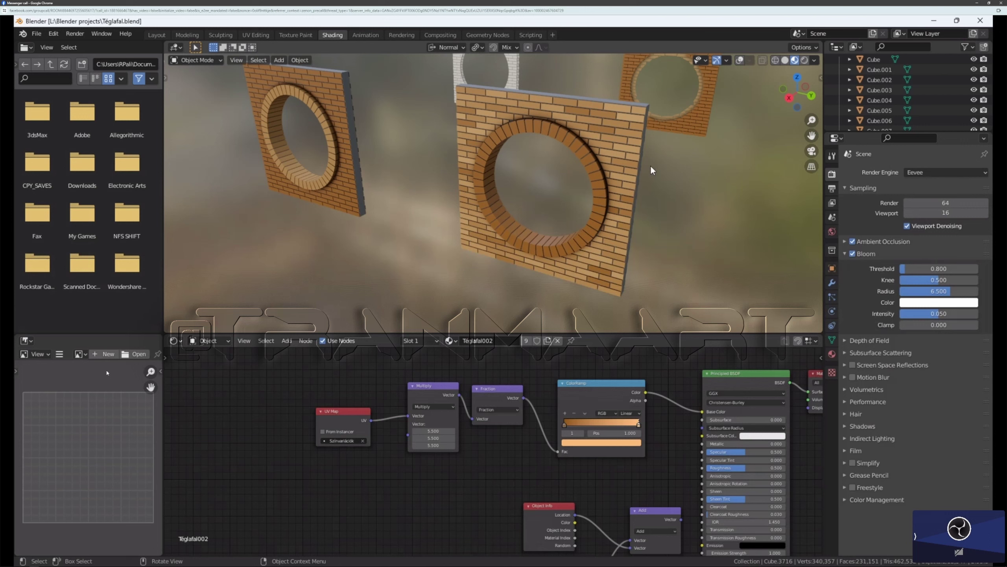
Step: Check the selected wall with the overlays, hide them again and make a linked duplicate offset 256.76 cm along the normal Y axis
click(740, 60)
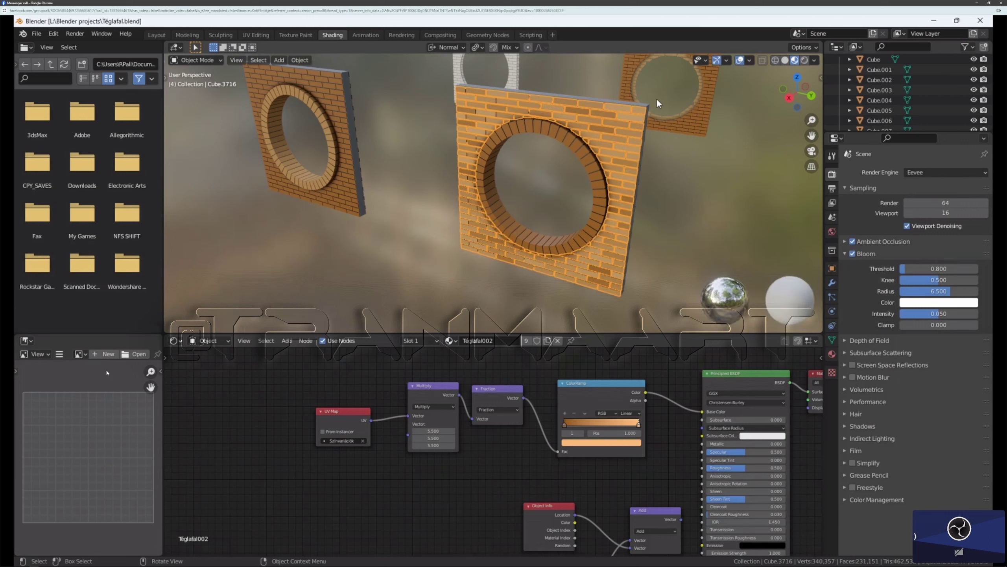
click(741, 60)
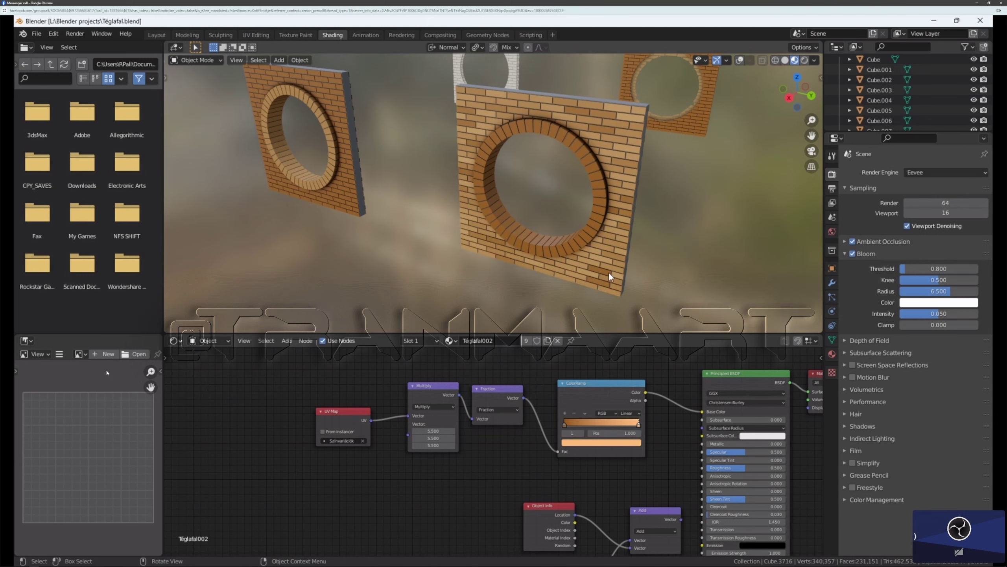
scroll(546, 288, down, 2)
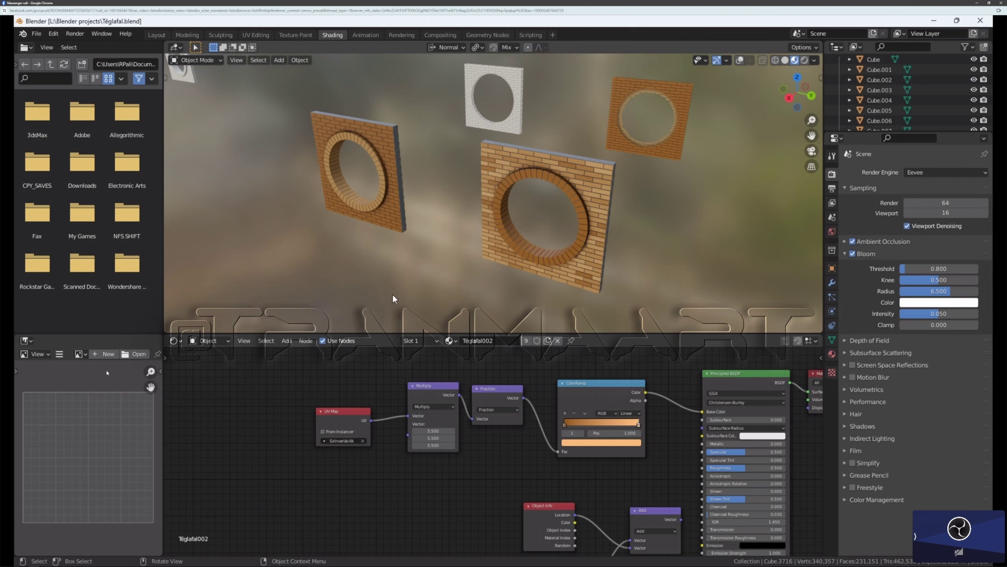
key(g)
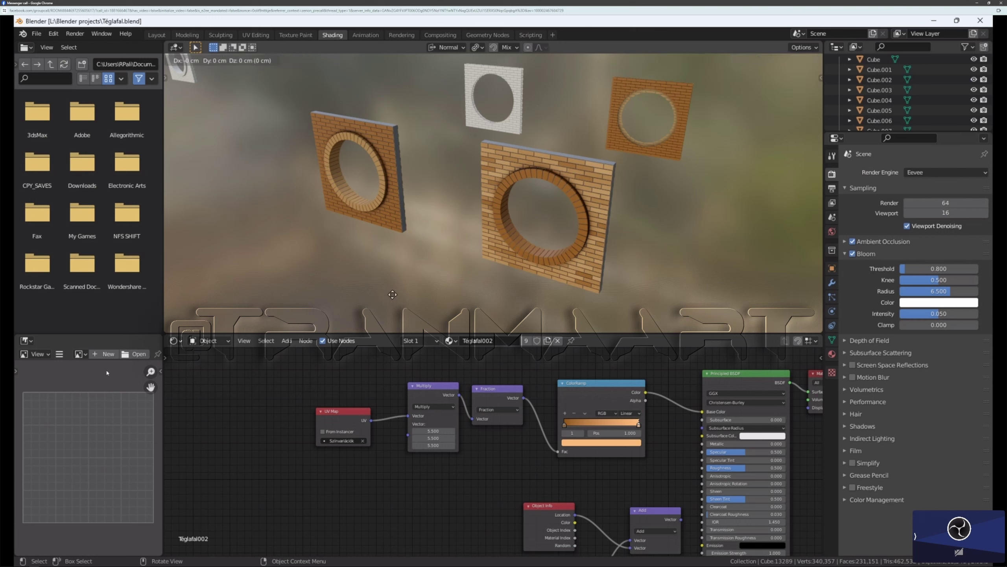
drag(467, 306, 601, 283)
key(y)
click(599, 284)
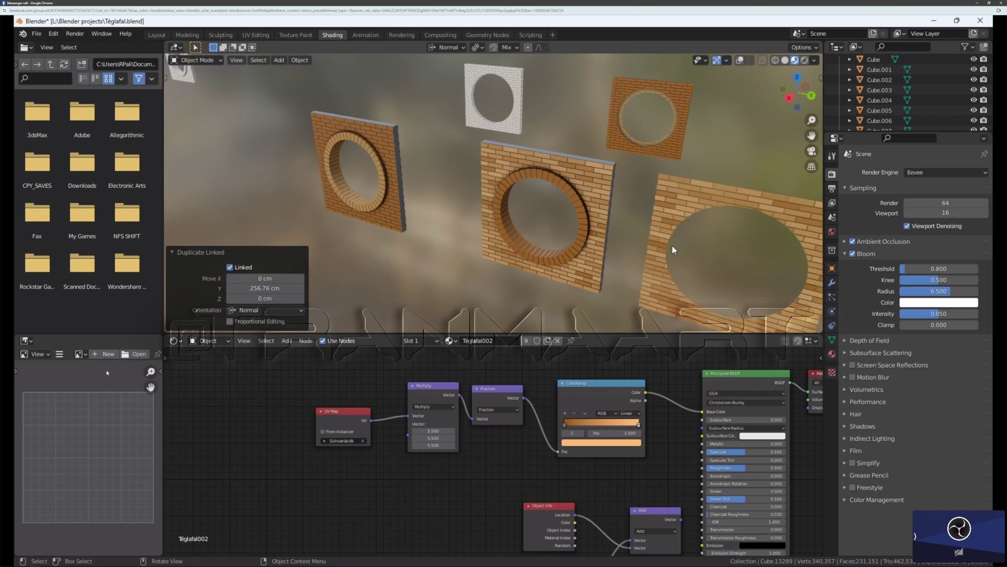
Step: Move the duplicated wall -46.489 cm along the normal Y axis so it stands close beside the original
scroll(683, 264, down, 2)
key(g)
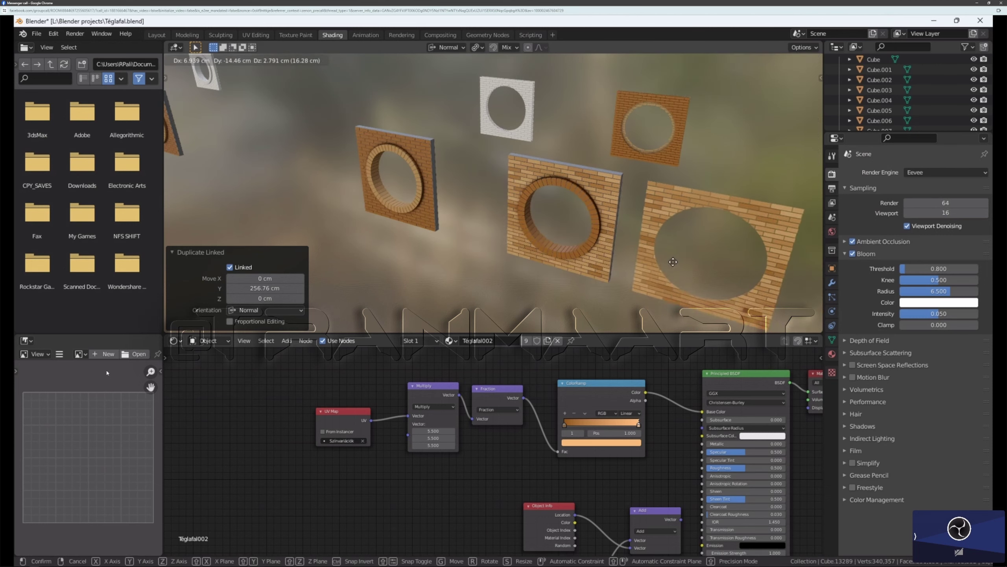
key(y)
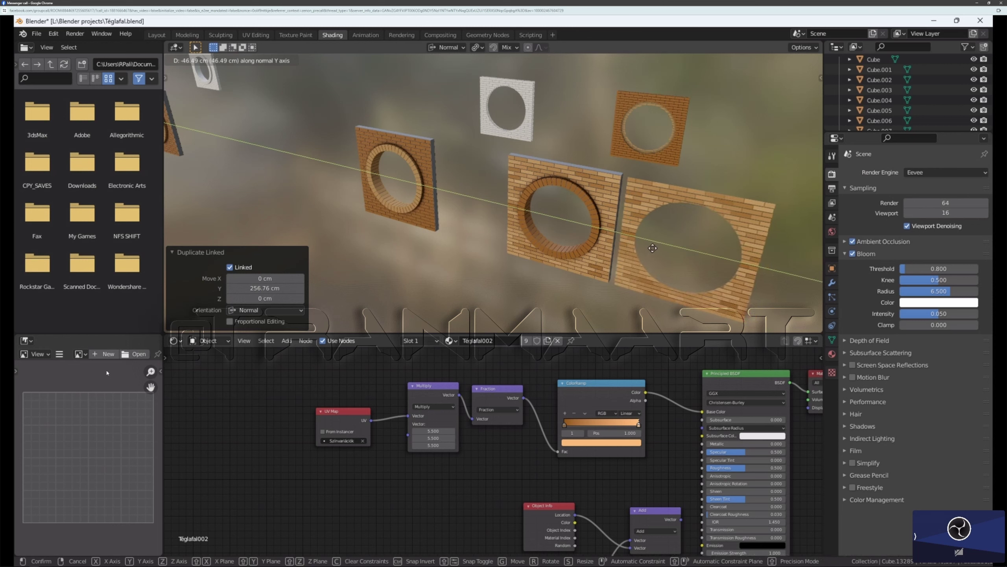
click(652, 248)
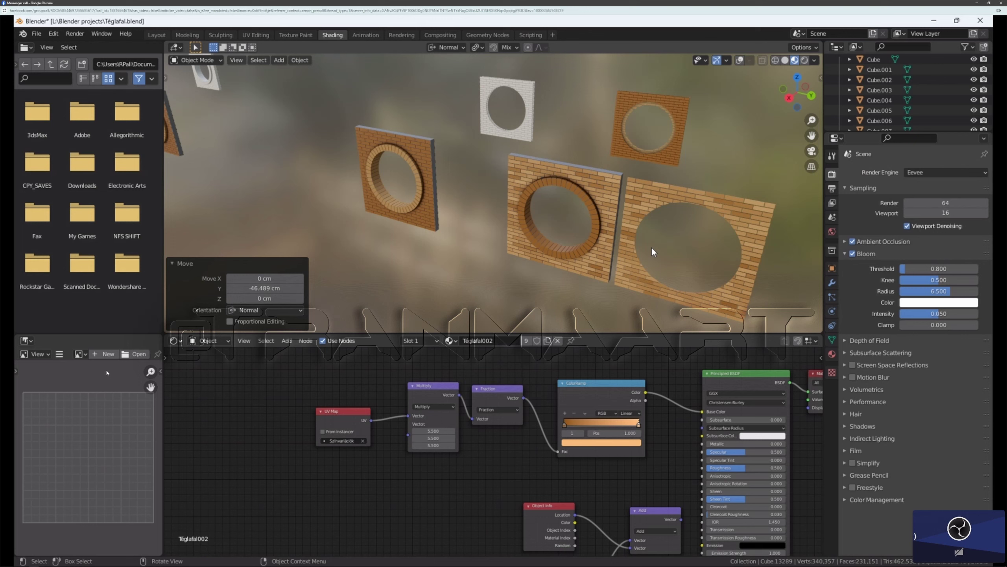
Step: Compare the brick colour distribution of the duplicated wall with the original beside it
scroll(807, 284, up, 2)
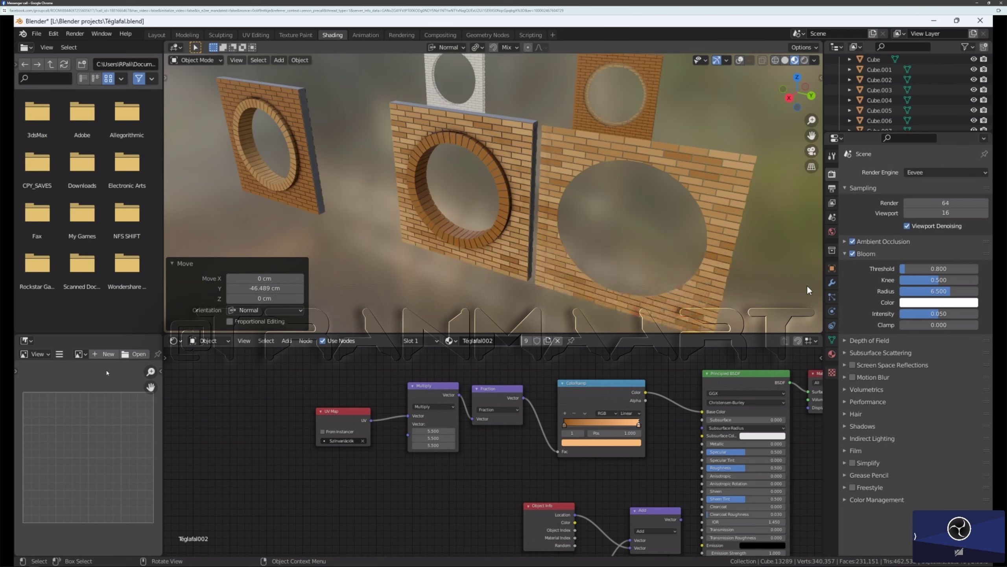
scroll(789, 291, down, 4)
scroll(787, 269, up, 1)
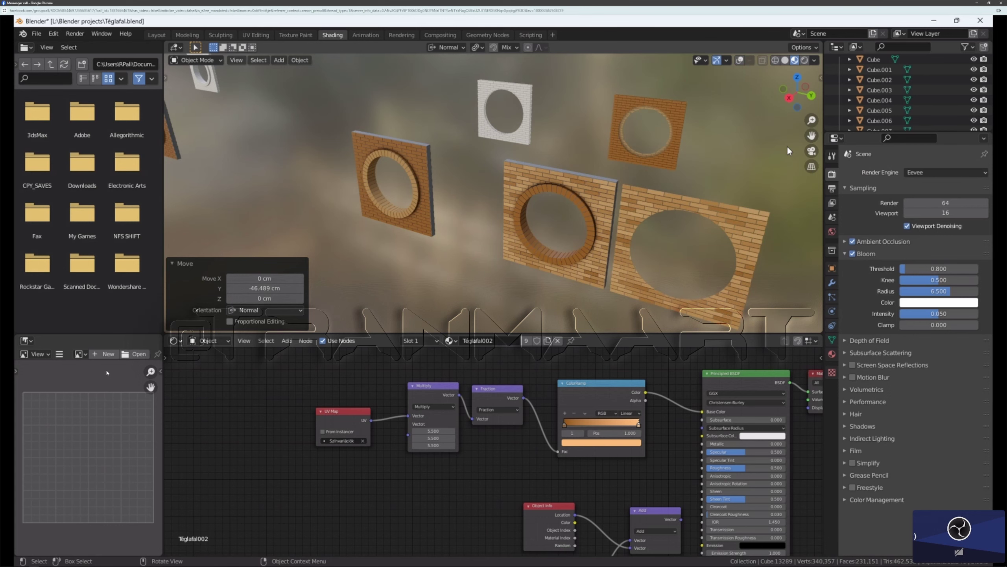
middle_drag(720, 167, 728, 163)
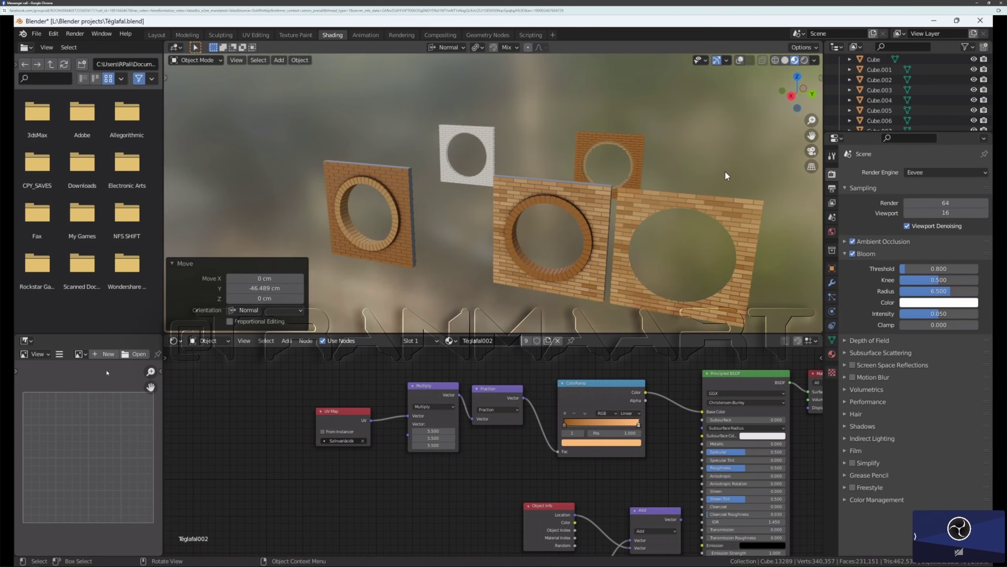
scroll(724, 175, down, 2)
scroll(734, 226, up, 2)
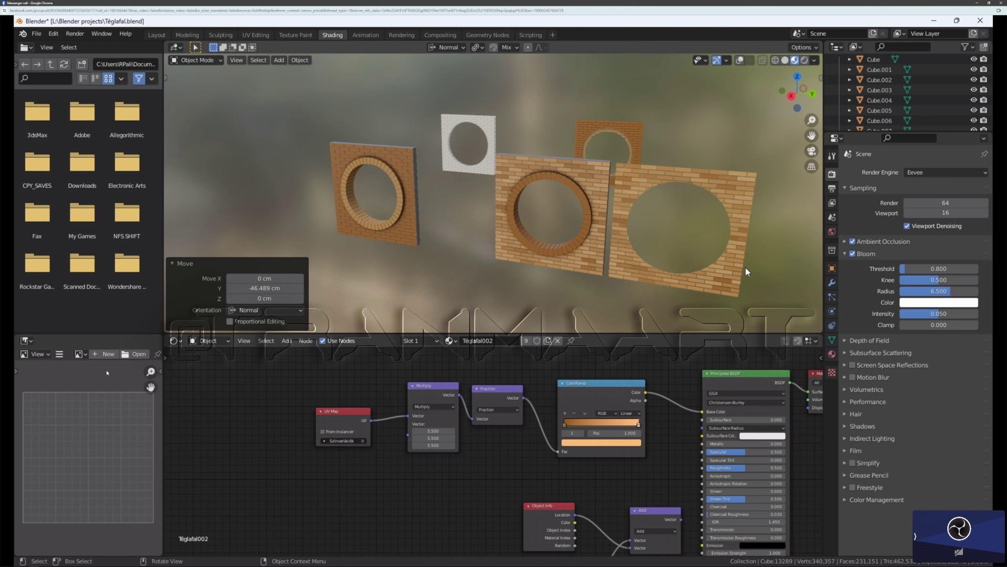
scroll(745, 266, up, 3)
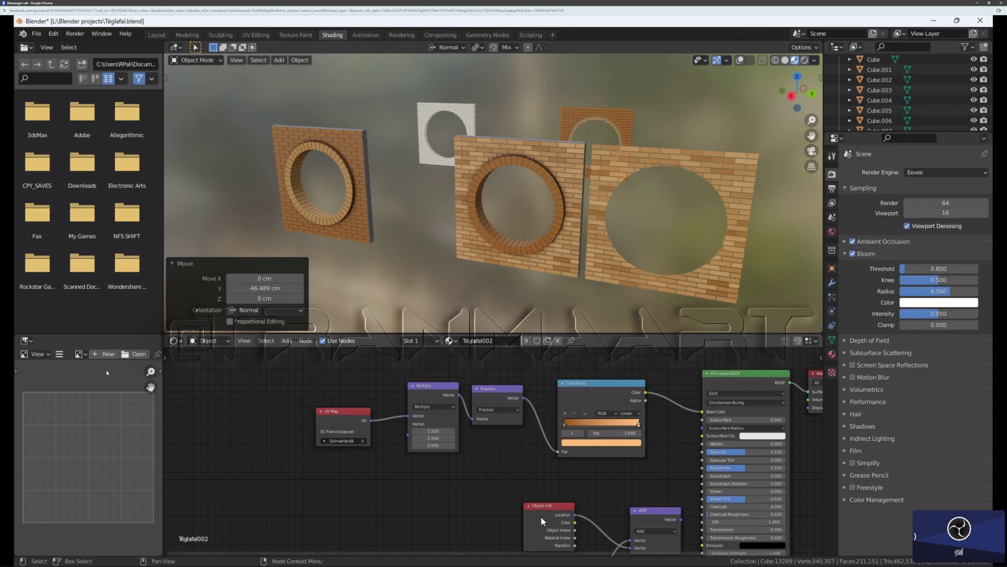
Step: Move the Object Info node directly below the UV Map node at the start of the chain
scroll(541, 516, down, 1)
scroll(547, 530, up, 1)
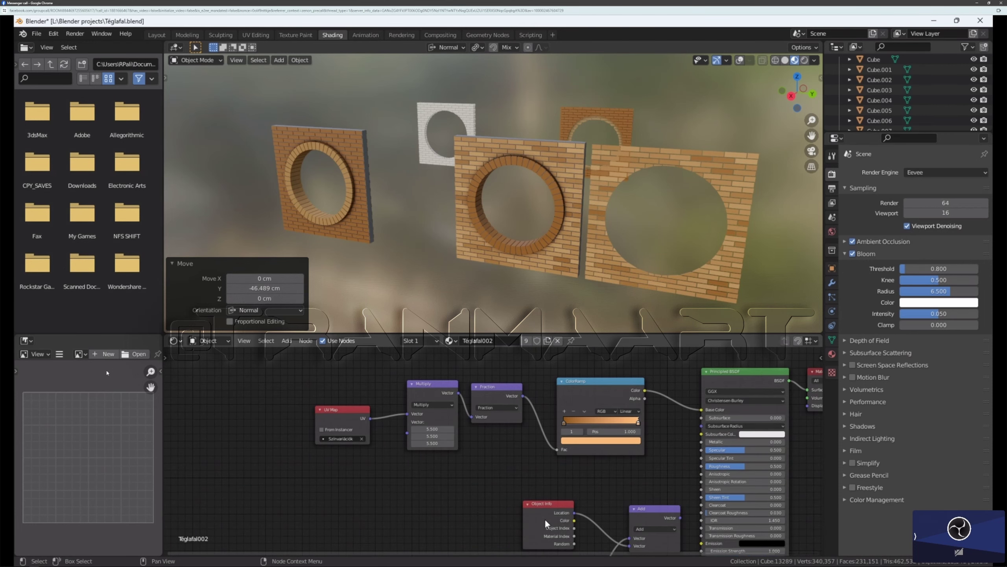
click(550, 504)
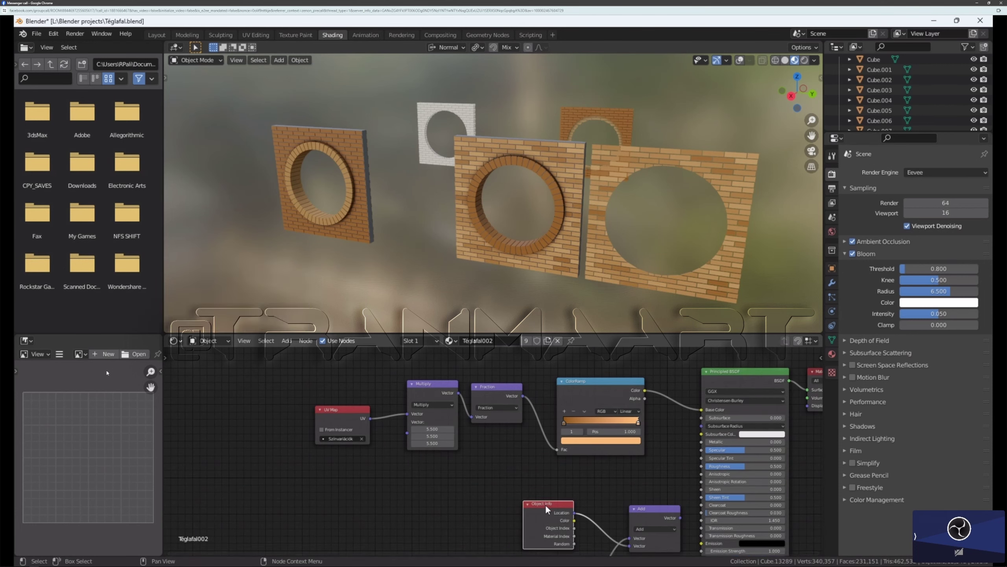
drag(549, 503, 344, 452)
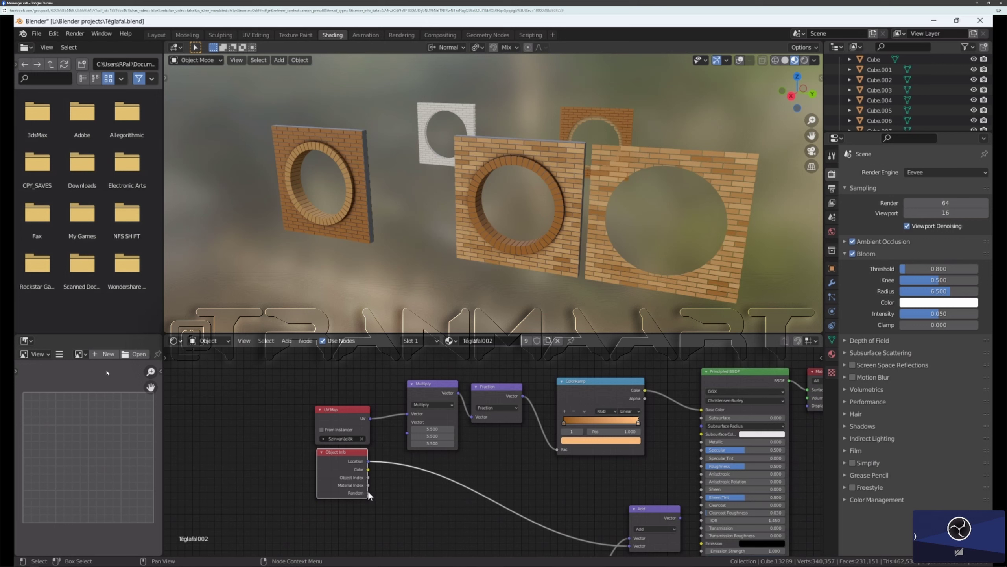
Step: Connect the Object Info node's Random output directly to the Principled BSDF's Base Color to preview the per-object random value
drag(368, 492, 700, 409)
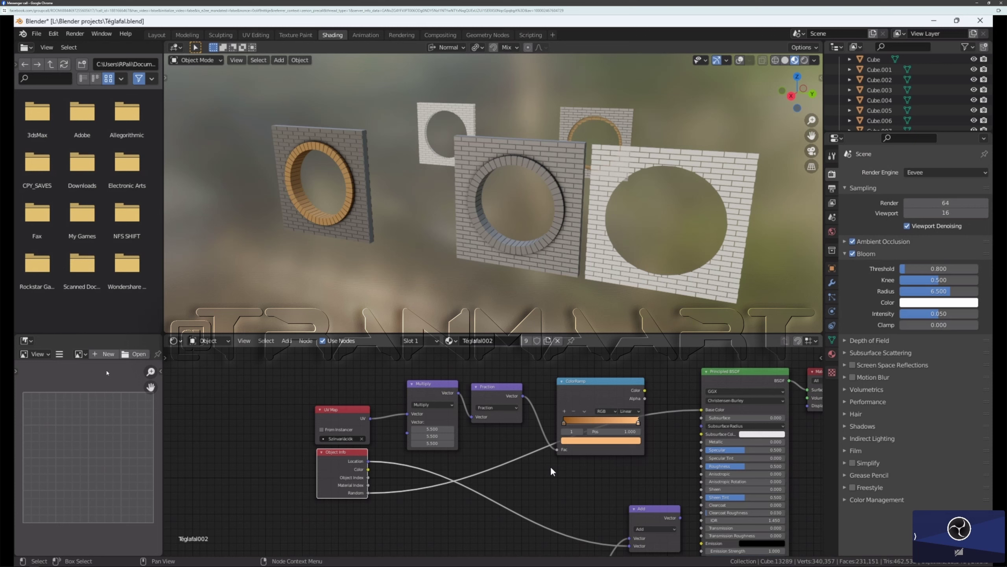
scroll(551, 467, down, 2)
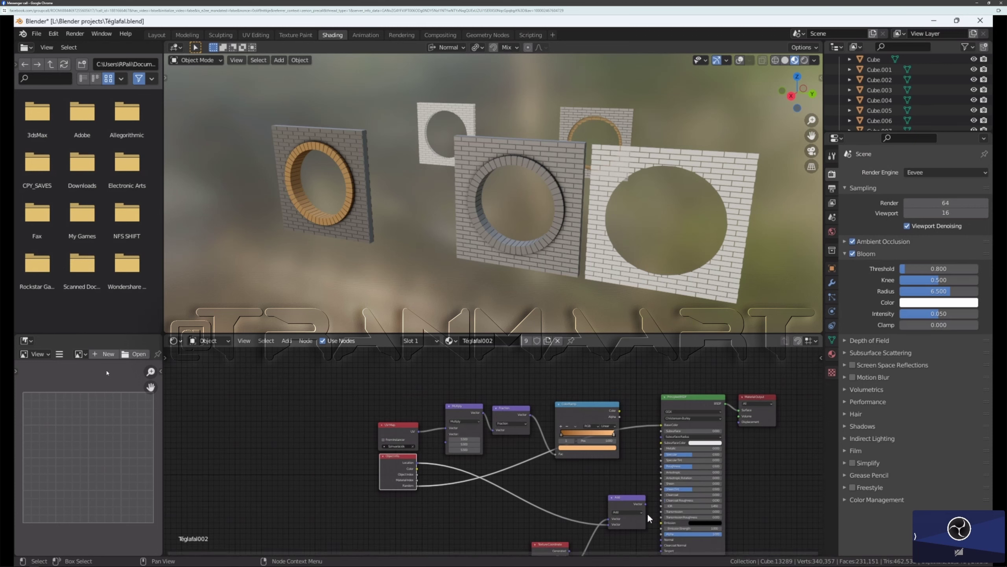
scroll(518, 460, up, 3)
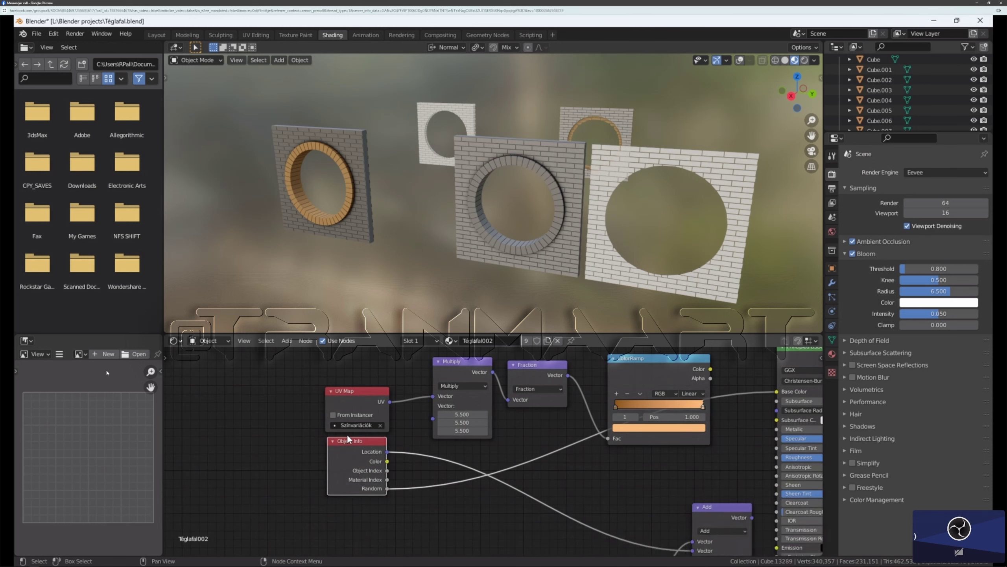
scroll(347, 434, down, 2)
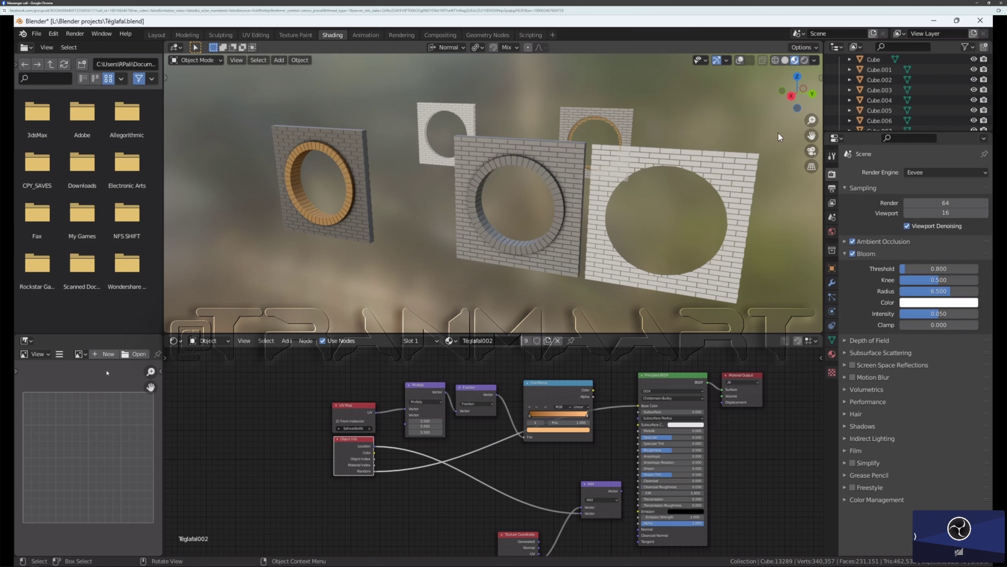
Step: Make a linked duplicate of the selected wall offset 211.44 cm along the normal Y axis
drag(806, 137, 625, 118)
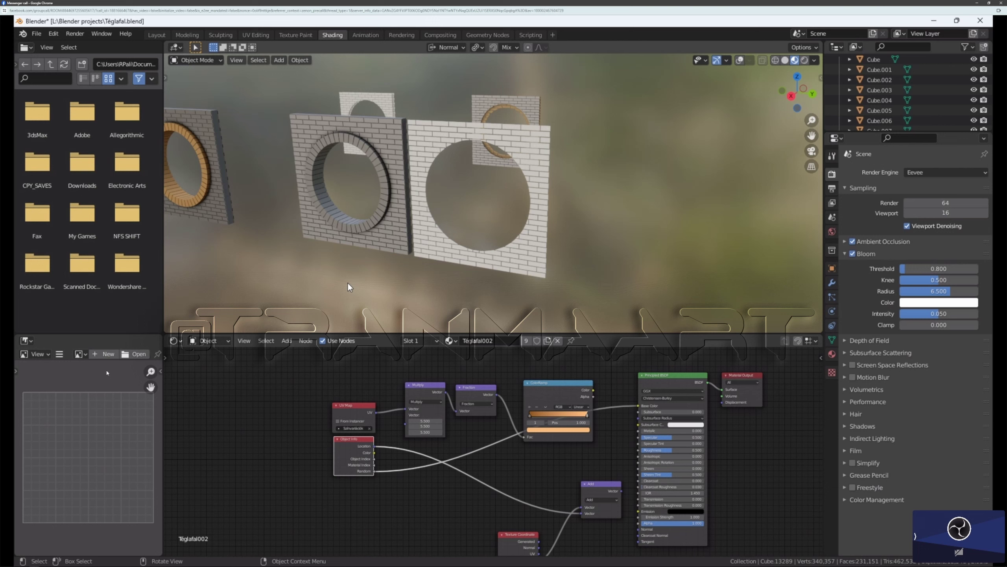
key(shift+d)
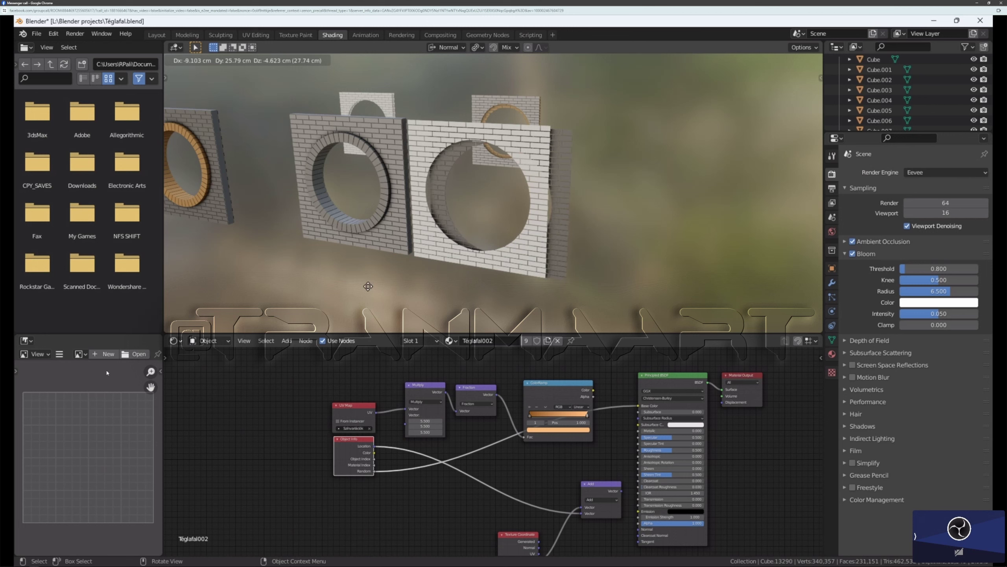
key(y)
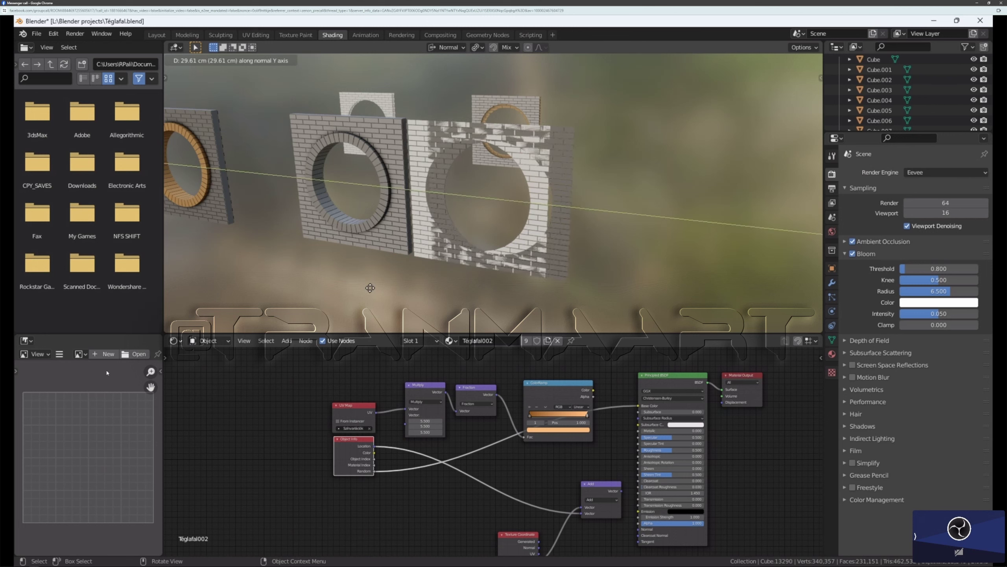
click(510, 323)
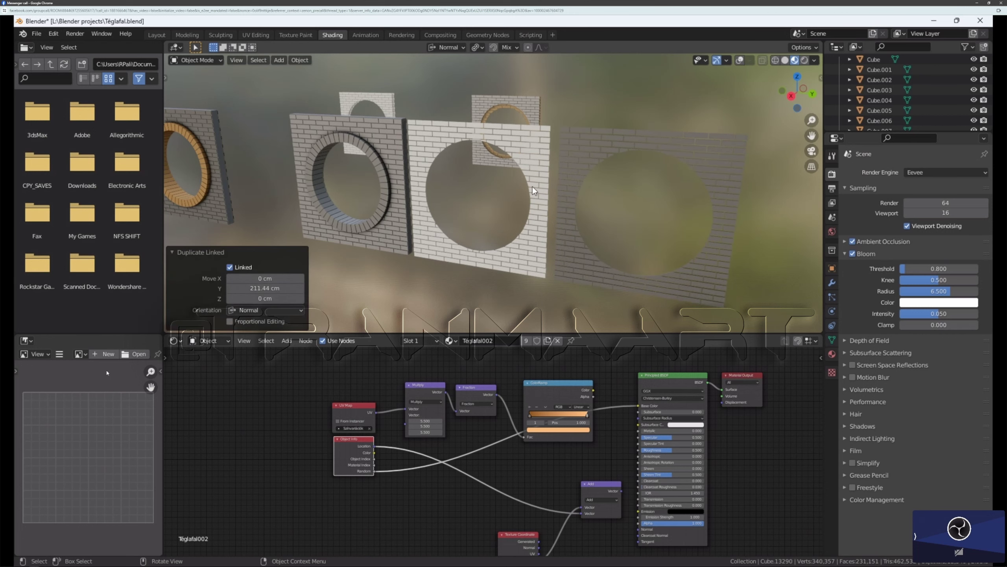
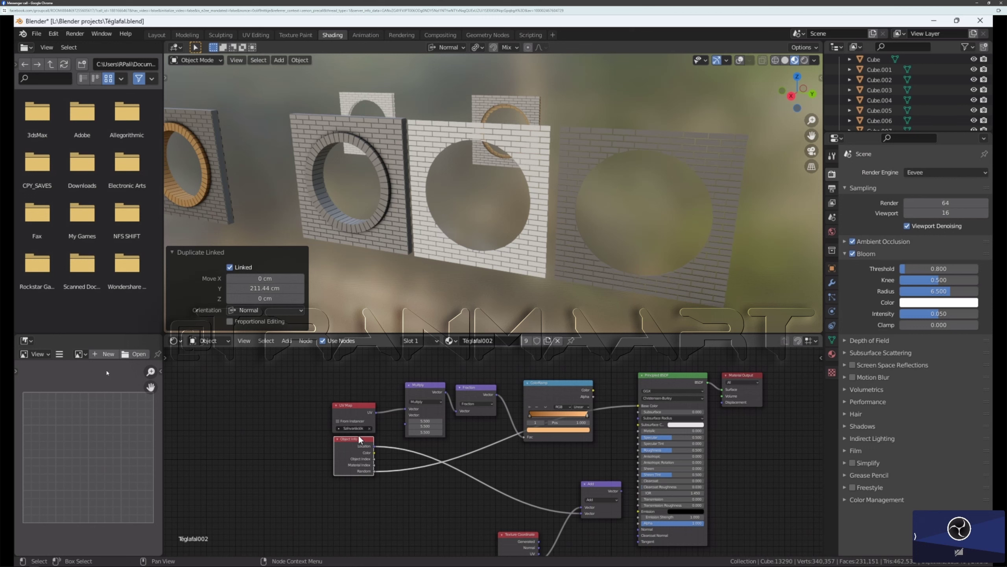
Step: Duplicate the vector Add node and insert the copy between the UV Map and Multiply nodes
click(600, 483)
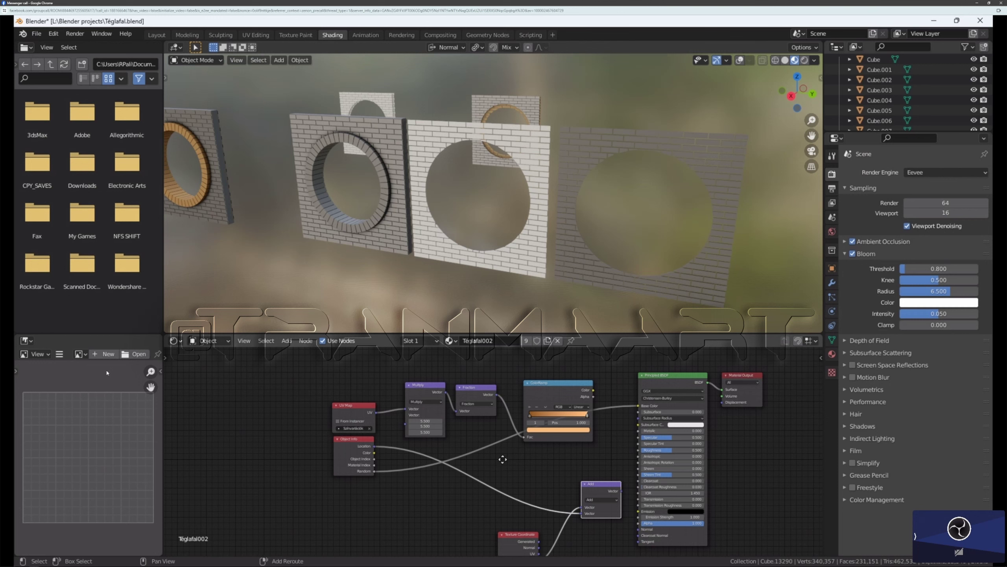
key(shift+d)
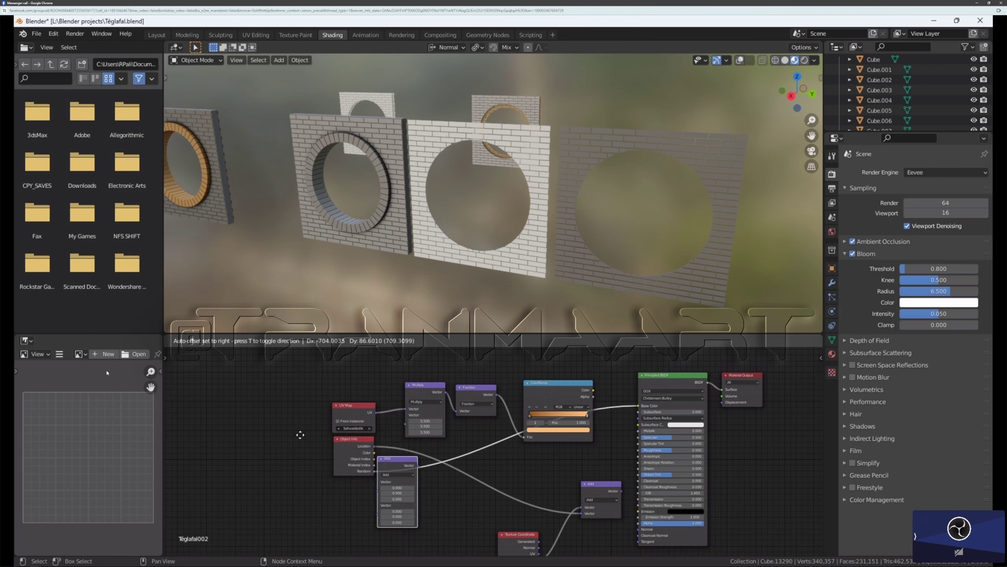
click(299, 385)
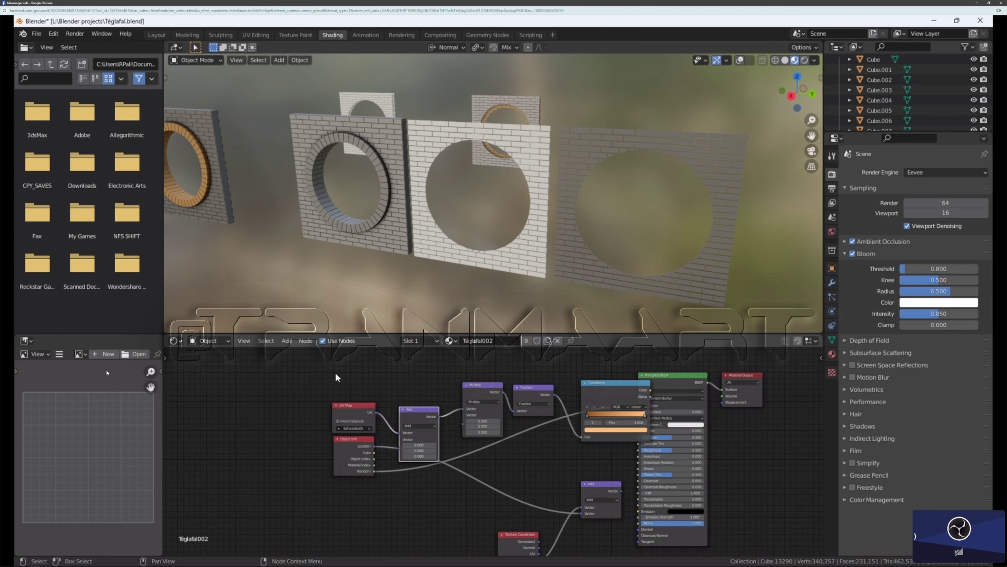
Step: Move the colour node chain clear of the Principled BSDF and reconnect the ColorRamp's Color output to Base Color
drag(292, 368, 604, 460)
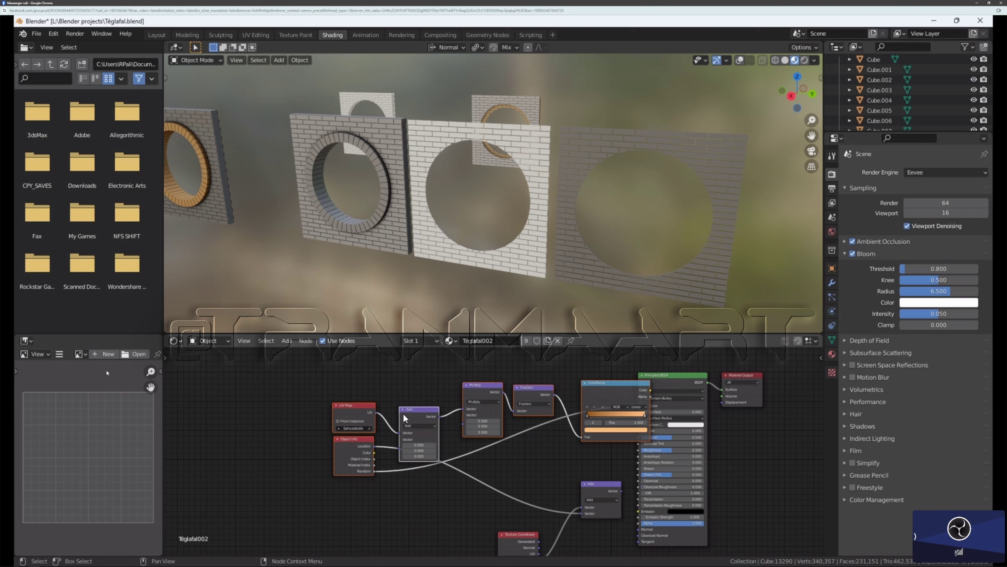
drag(403, 412, 270, 414)
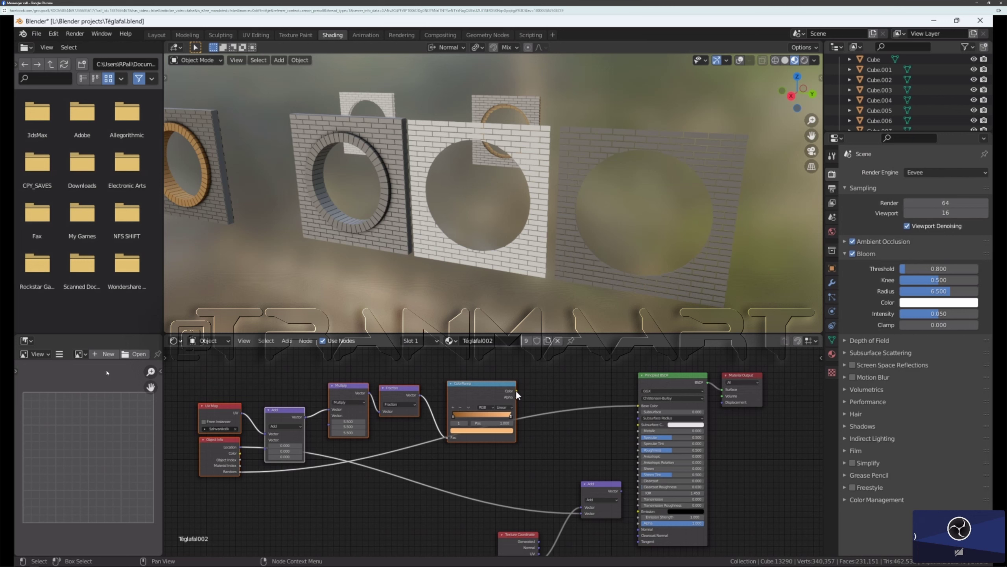
drag(515, 390, 636, 406)
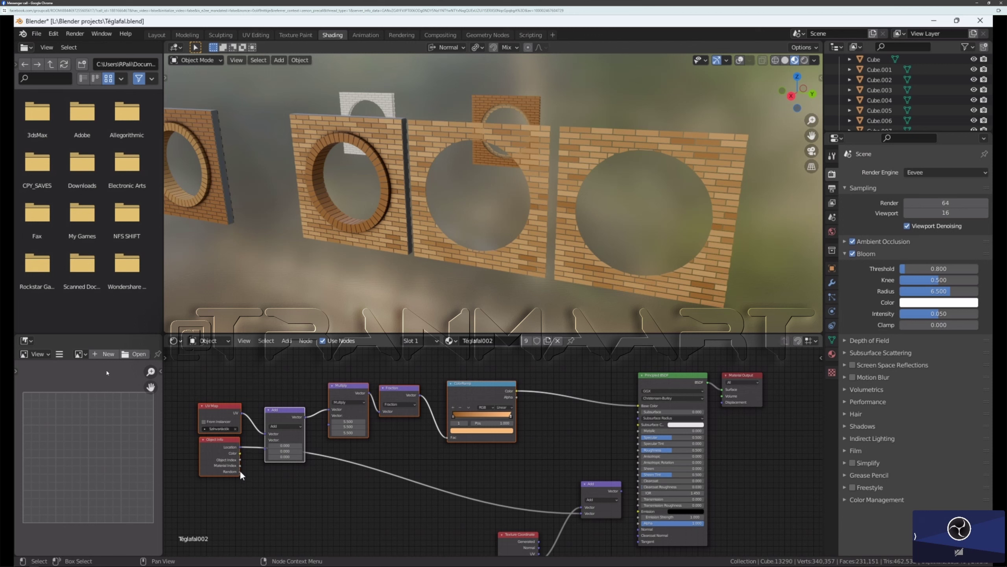
Step: Connect the Object Info node's Random output to the second Vector input of the new Add node
drag(239, 470, 268, 450)
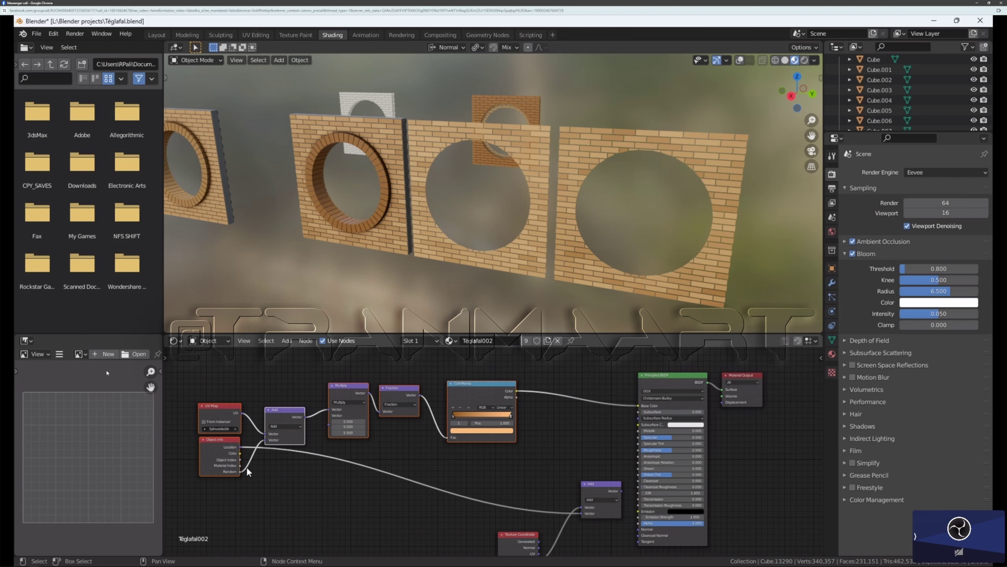
drag(240, 472, 249, 478)
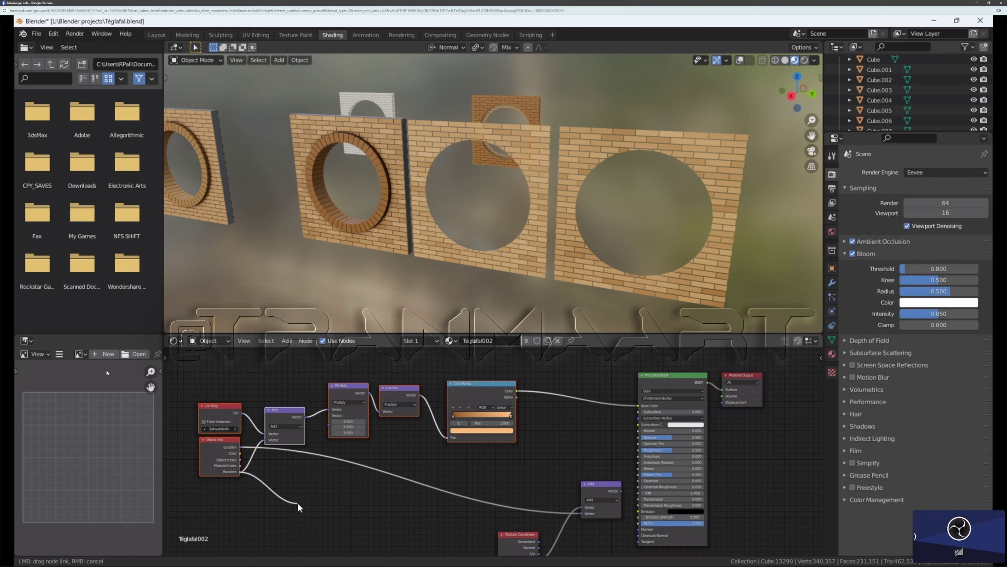
drag(298, 505, 335, 520)
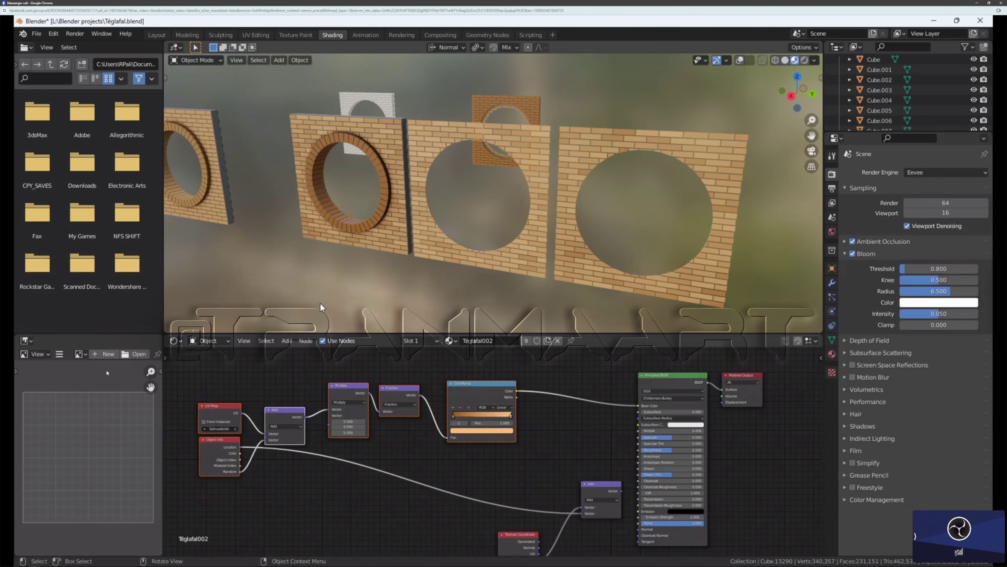
Step: Insert a Math node set to Multiply between the Object Info's Random output and the Add node's second Vector input
click(286, 340)
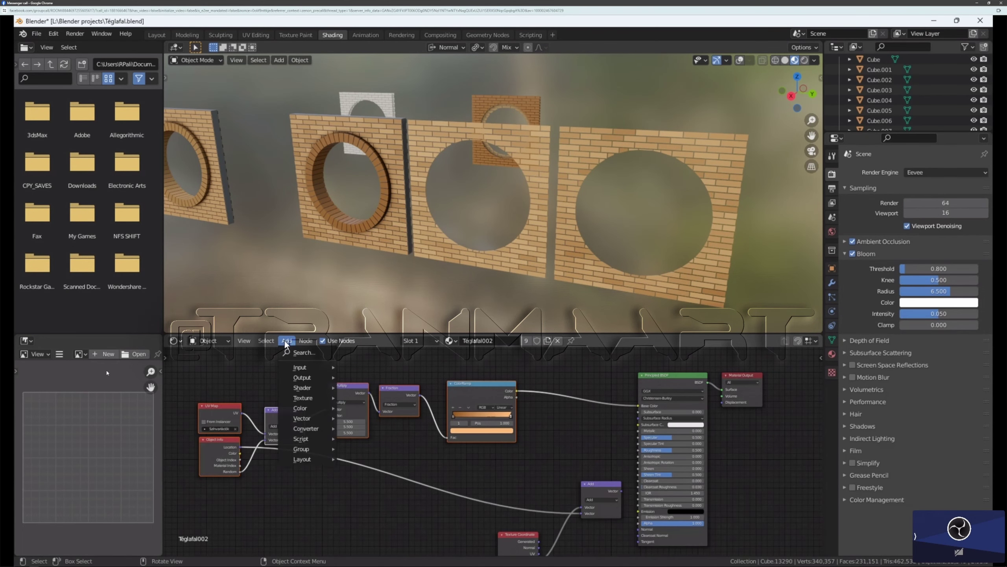
click(301, 353)
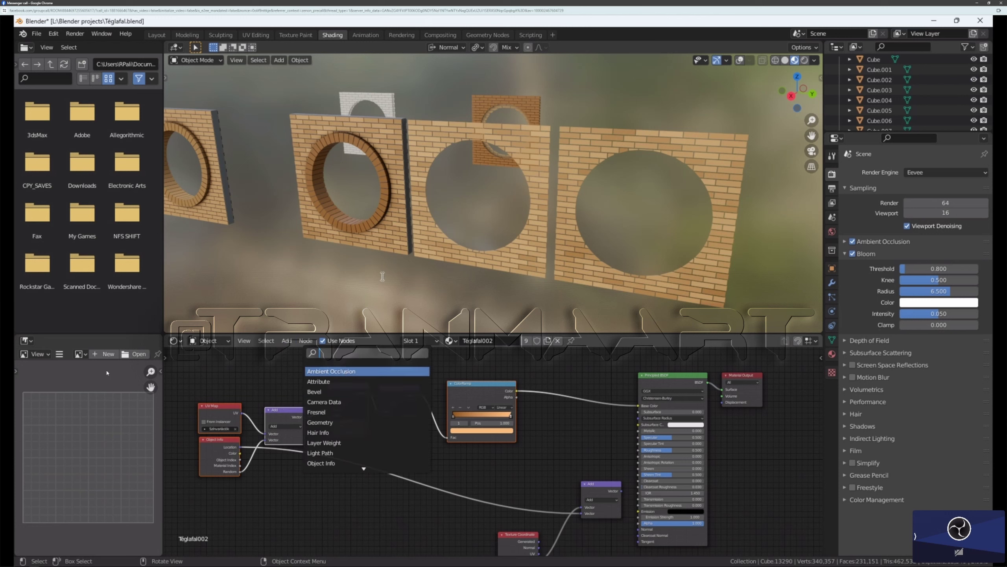
text(ma)
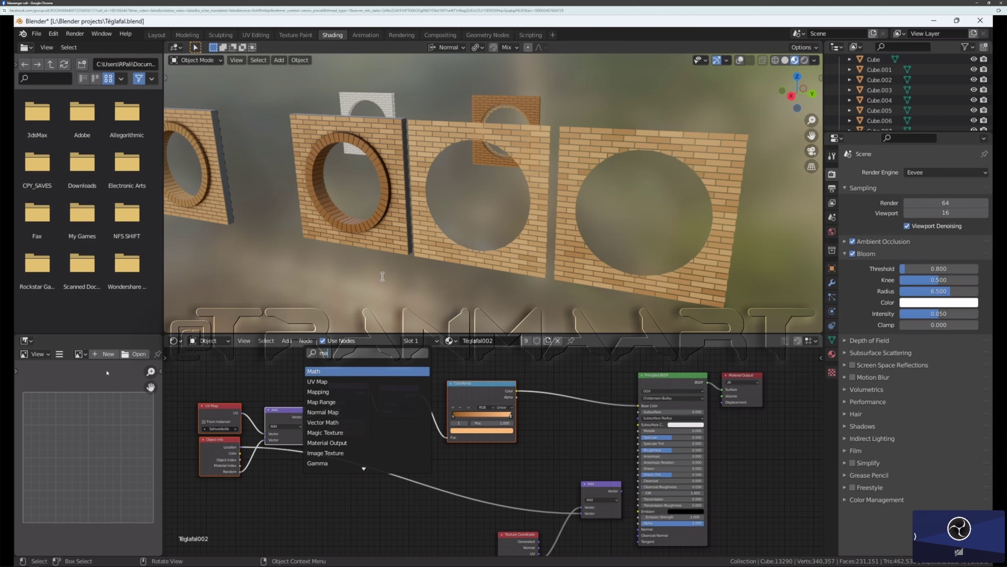
text(th)
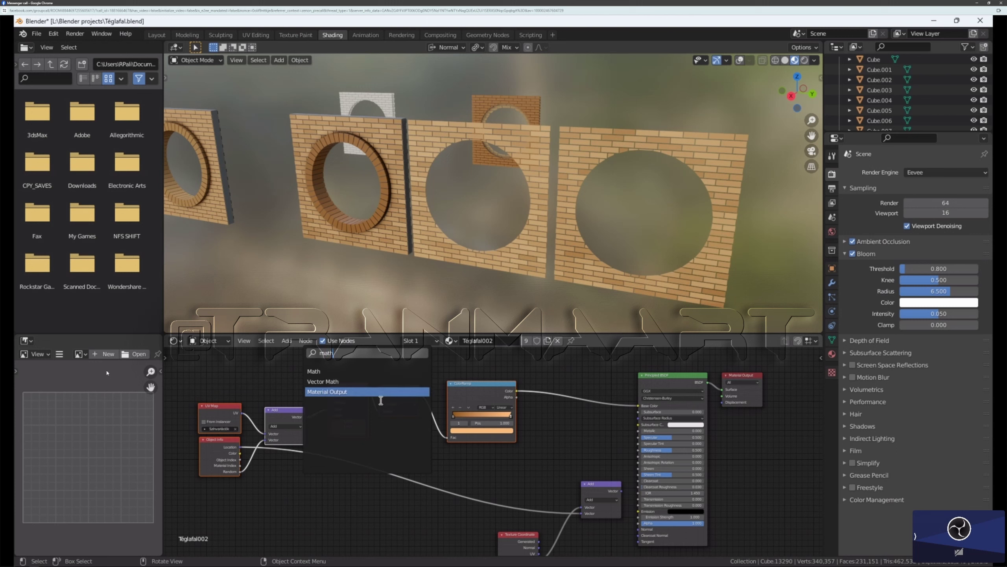
click(341, 371)
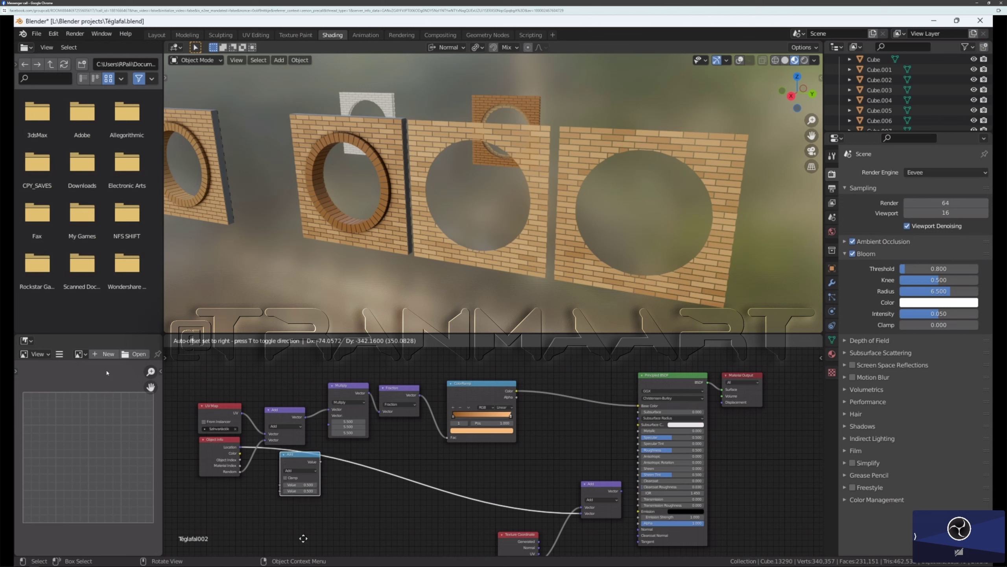
click(250, 539)
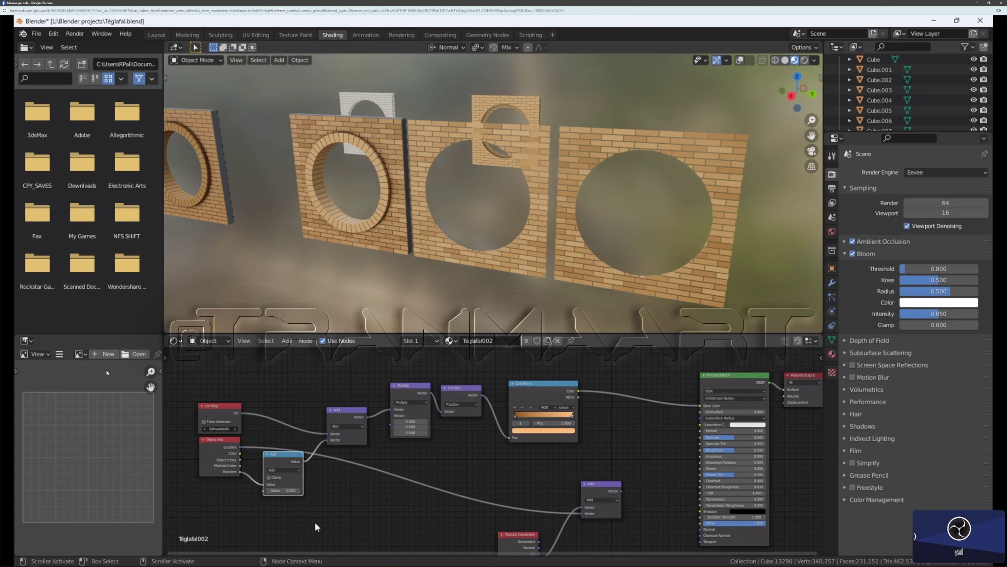
scroll(295, 471, up, 3)
click(301, 470)
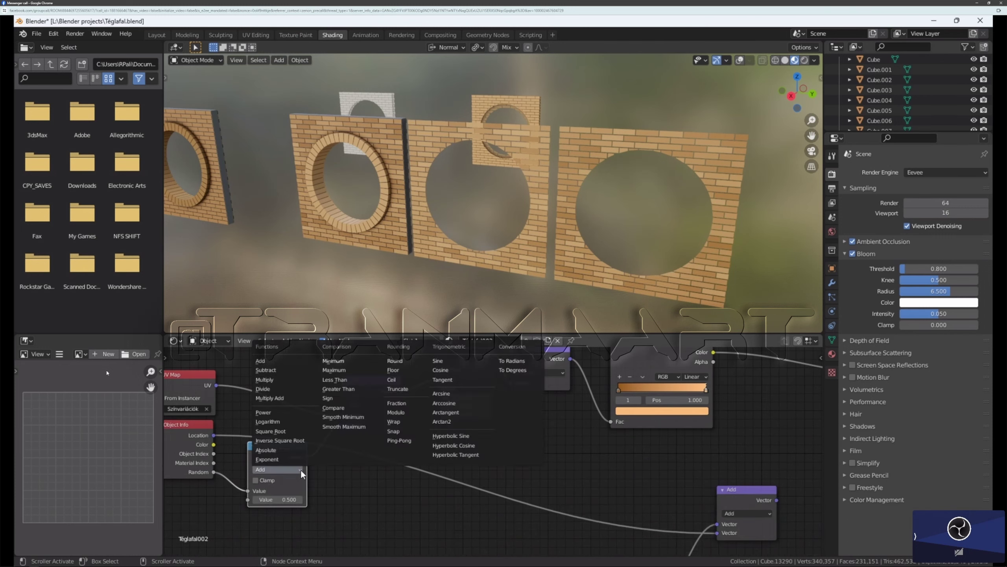
click(267, 380)
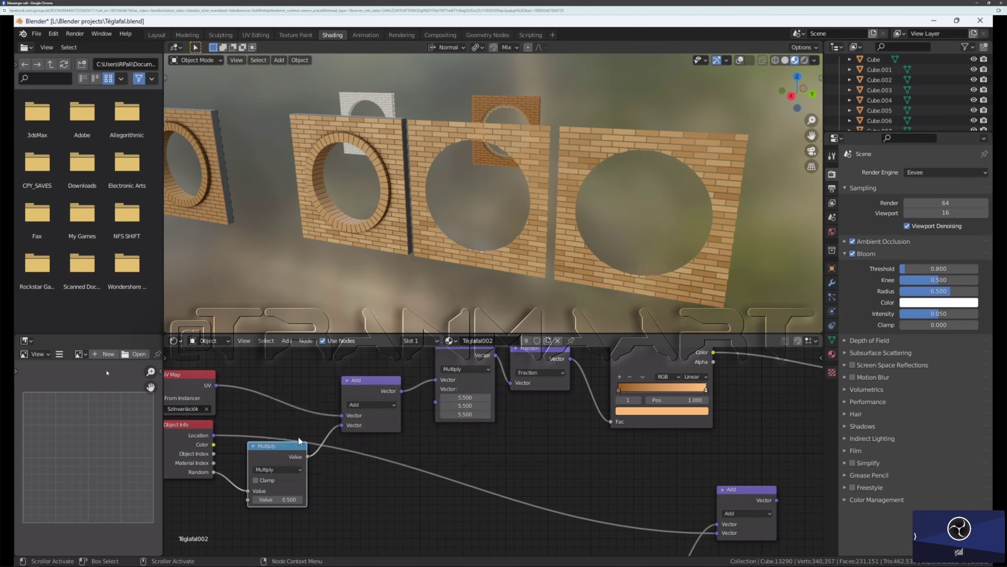
Step: Adjust the new Multiply node's second Value to change how strongly Random offsets each wall's brick colours
scroll(299, 437, down, 3)
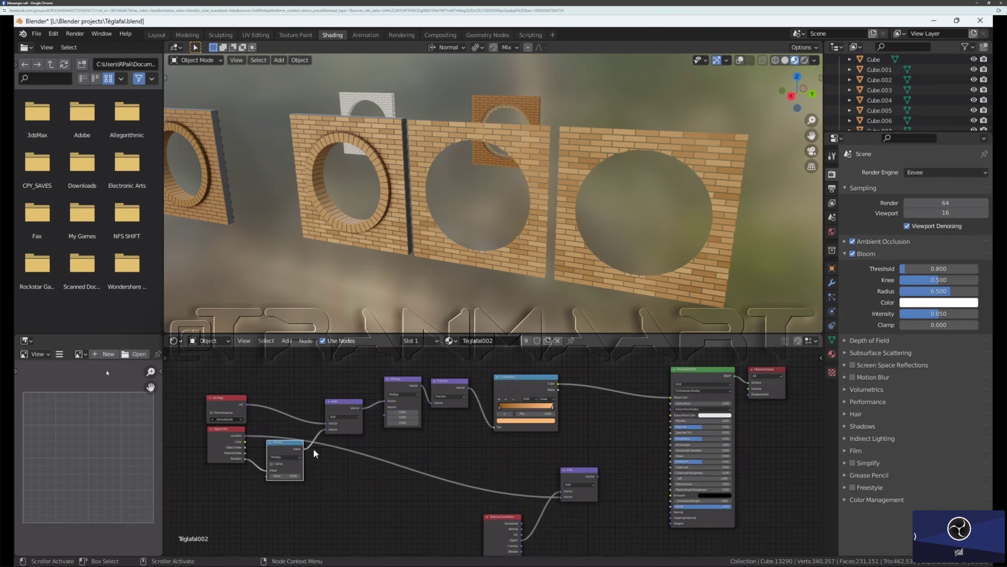
scroll(284, 471, up, 3)
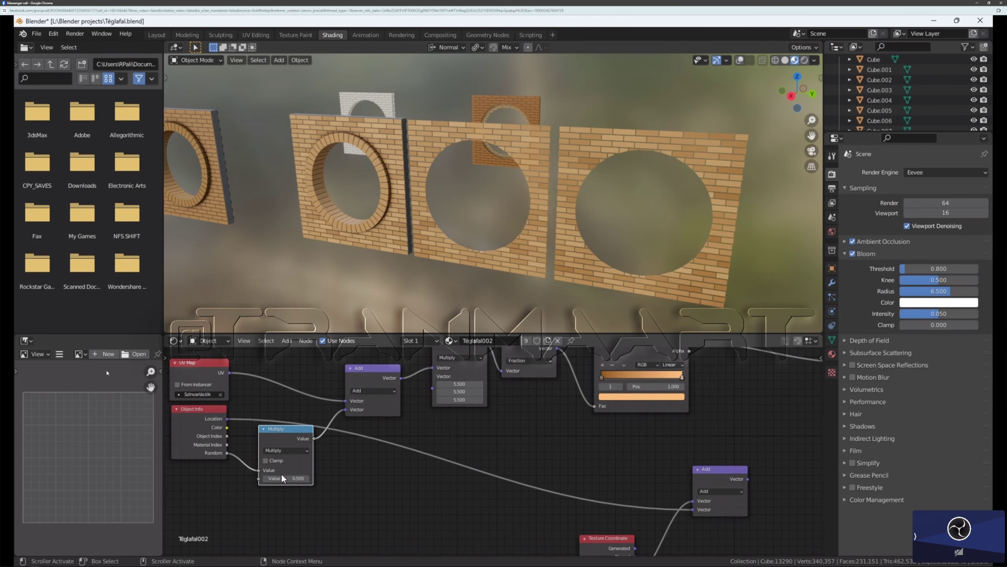
scroll(280, 474, up, 1)
scroll(334, 434, down, 2)
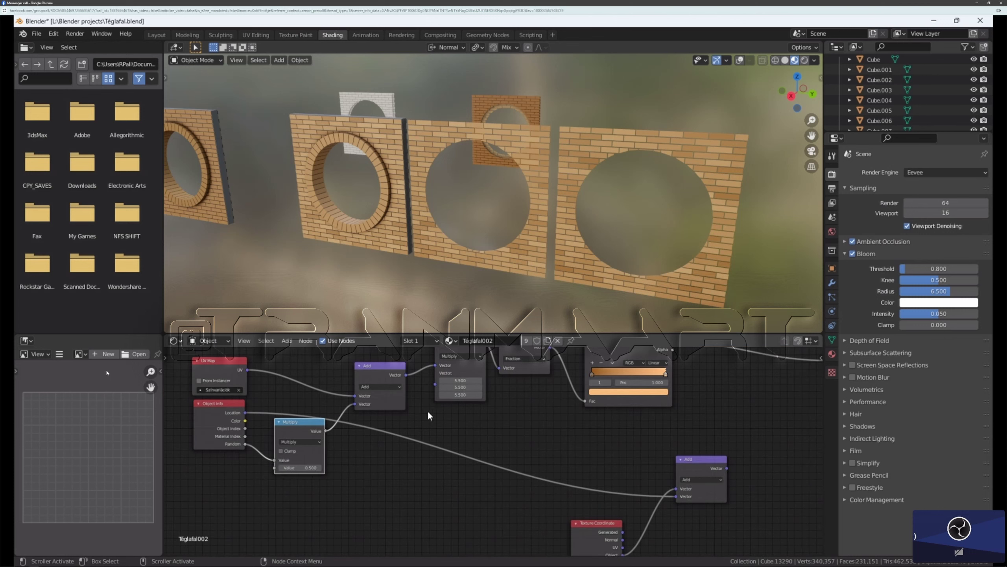
scroll(428, 410, down, 2)
scroll(466, 356, up, 1)
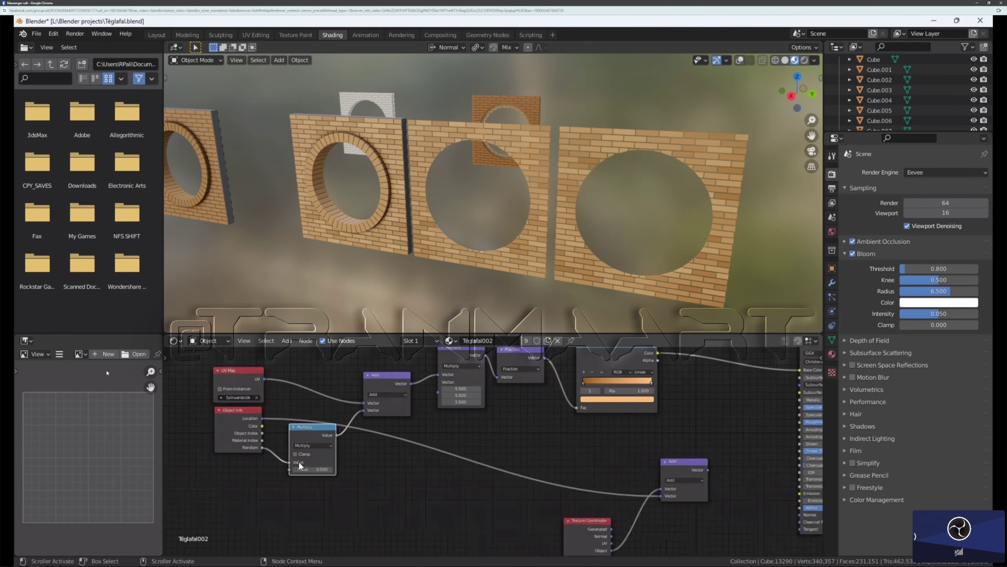
scroll(298, 461, up, 1)
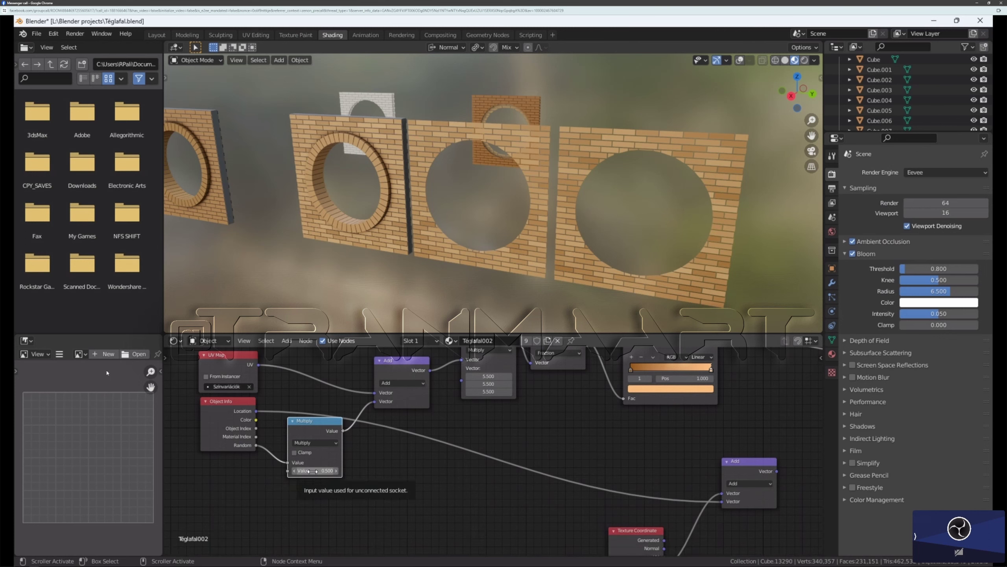
mouse_move(313, 471)
mouse_down()
mouse_move(343, 474)
mouse_move(309, 470)
mouse_up()
scroll(362, 452, down, 2)
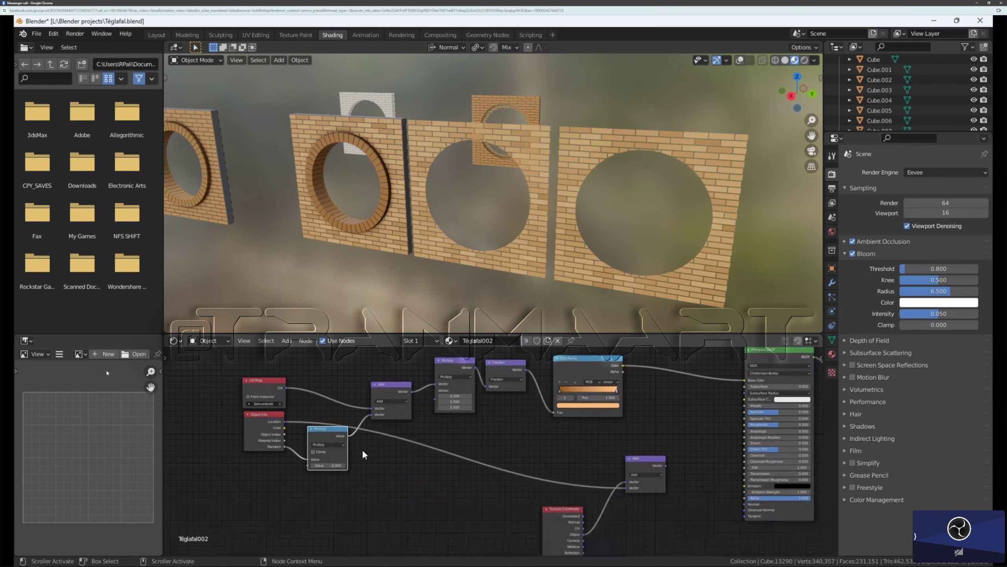
scroll(362, 449, down, 1)
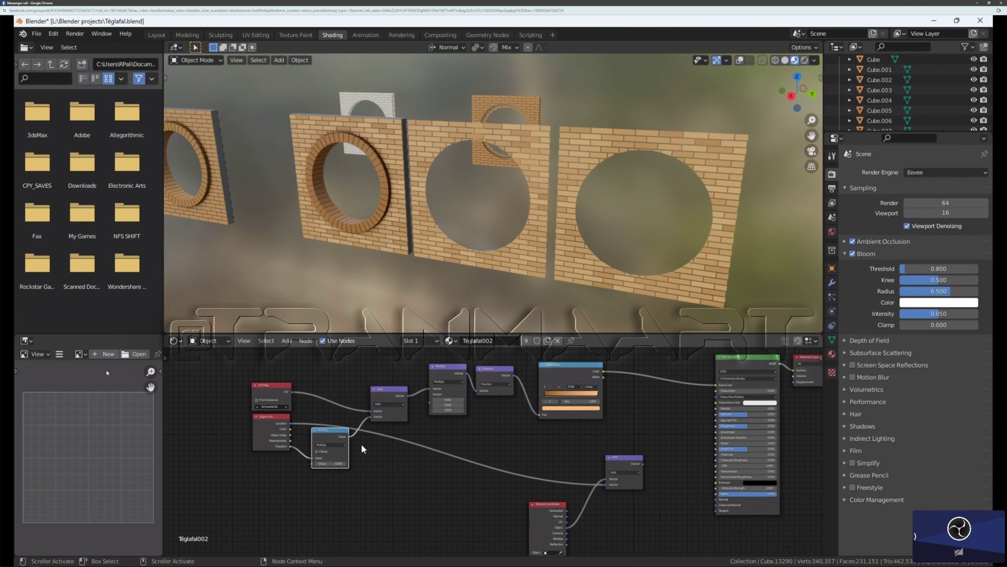
scroll(324, 445, up, 2)
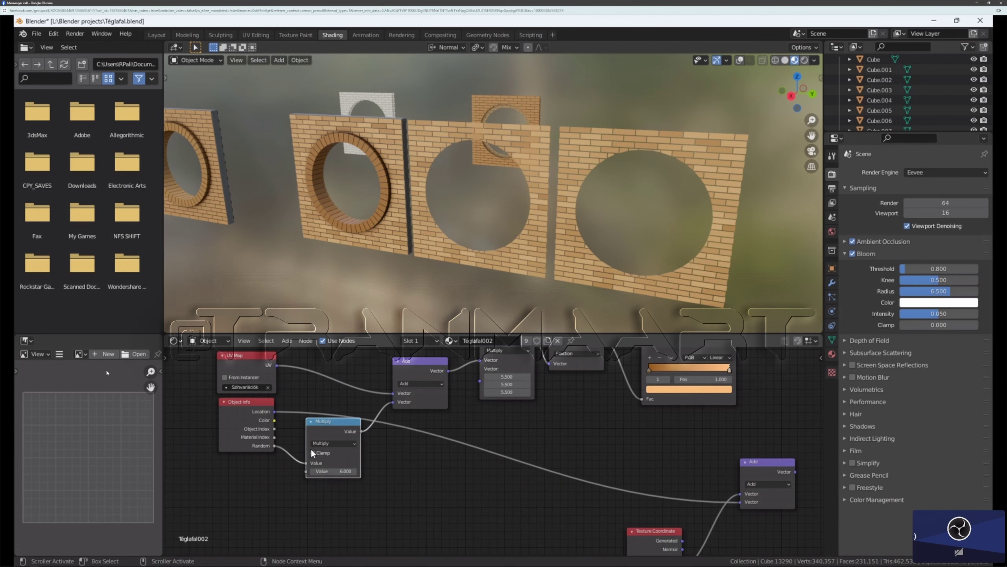
scroll(307, 446, down, 1)
scroll(369, 387, down, 2)
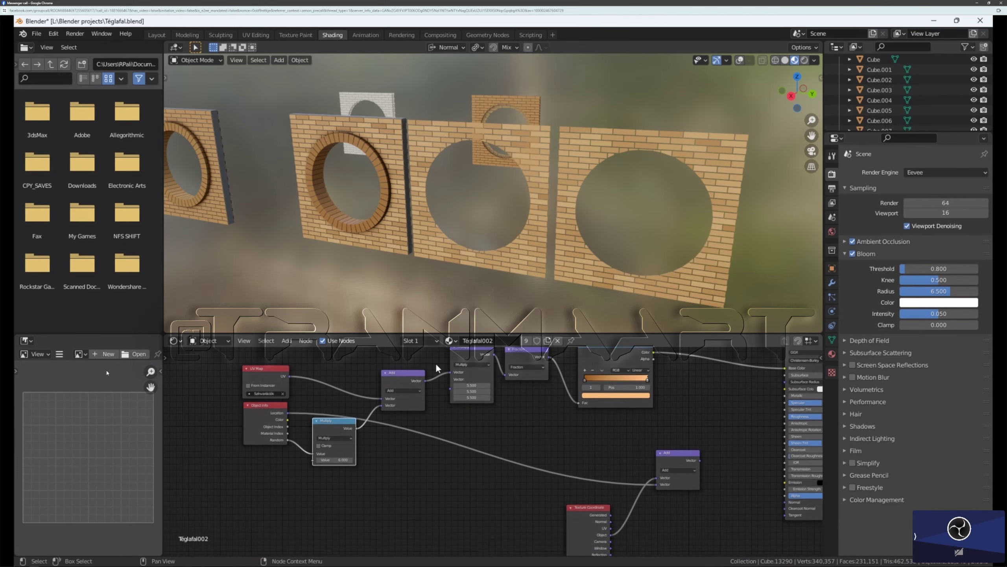
Step: Add a Value node below the vector Multiply node and connect its output to that node's second Vector input
scroll(477, 357, up, 2)
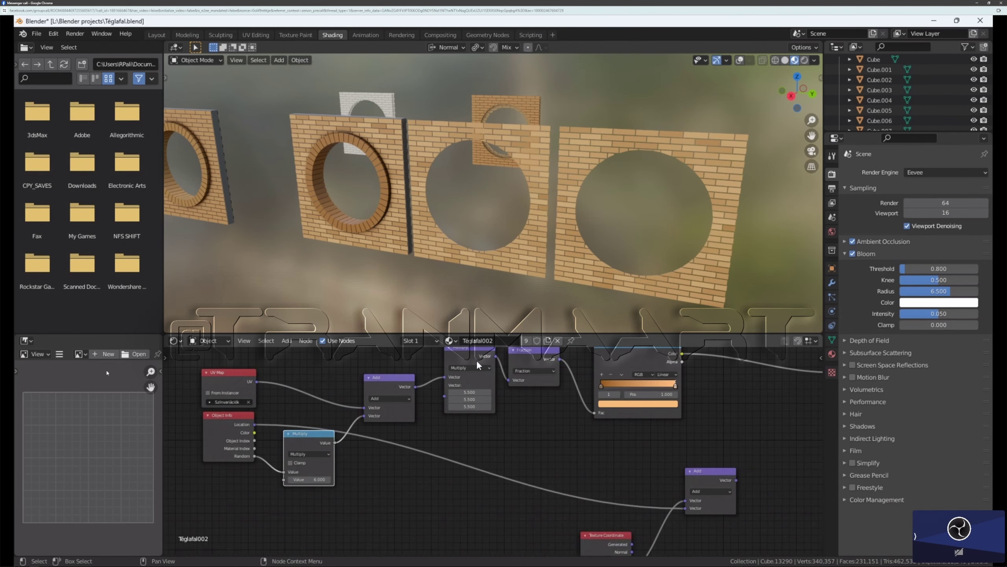
shift+scroll(474, 384, up, 1)
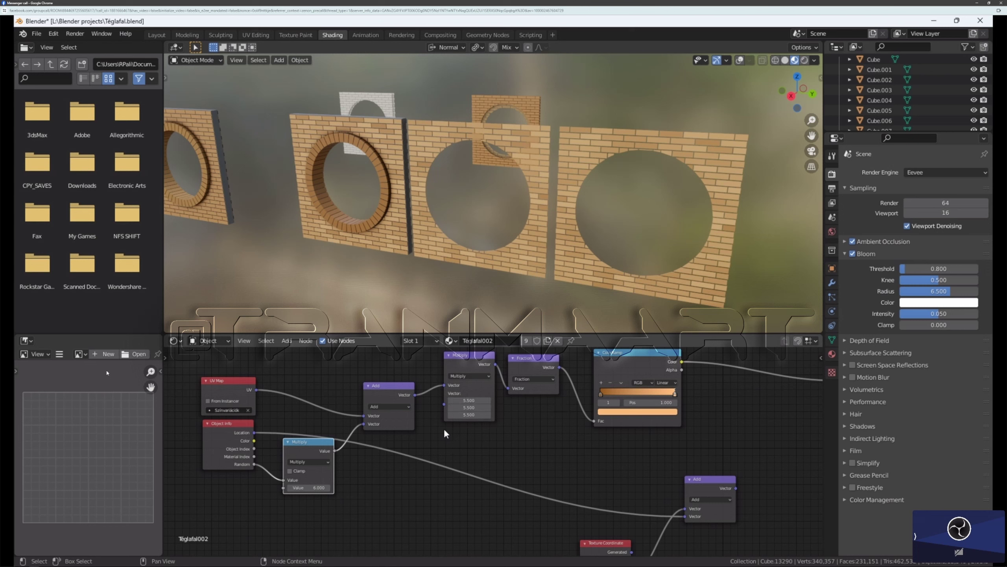
click(271, 342)
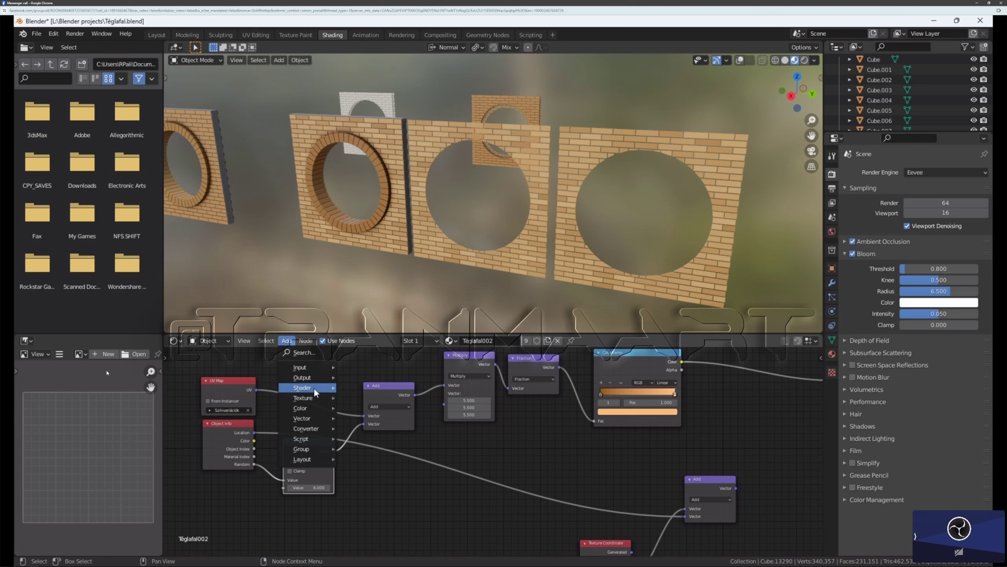
click(307, 352)
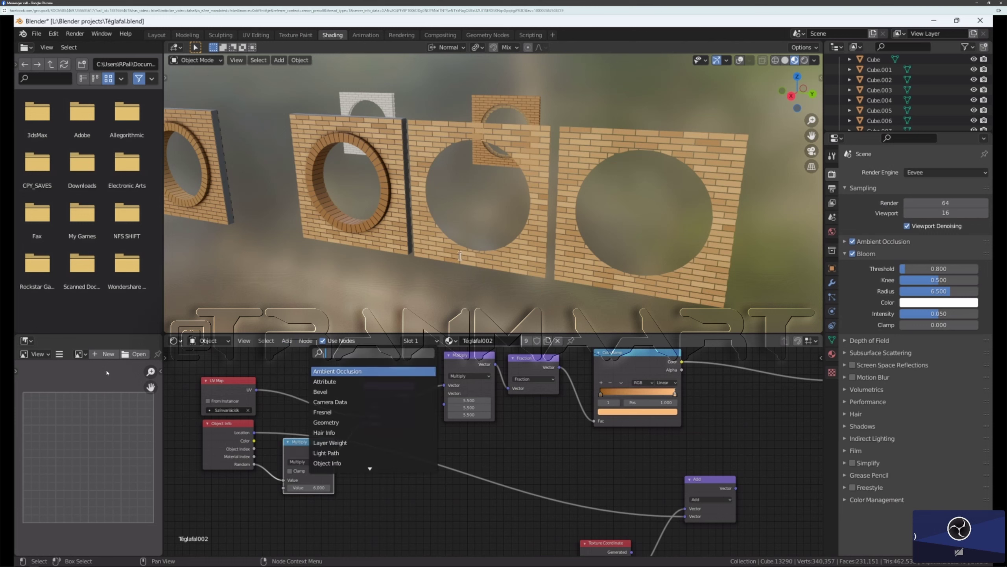
text(va)
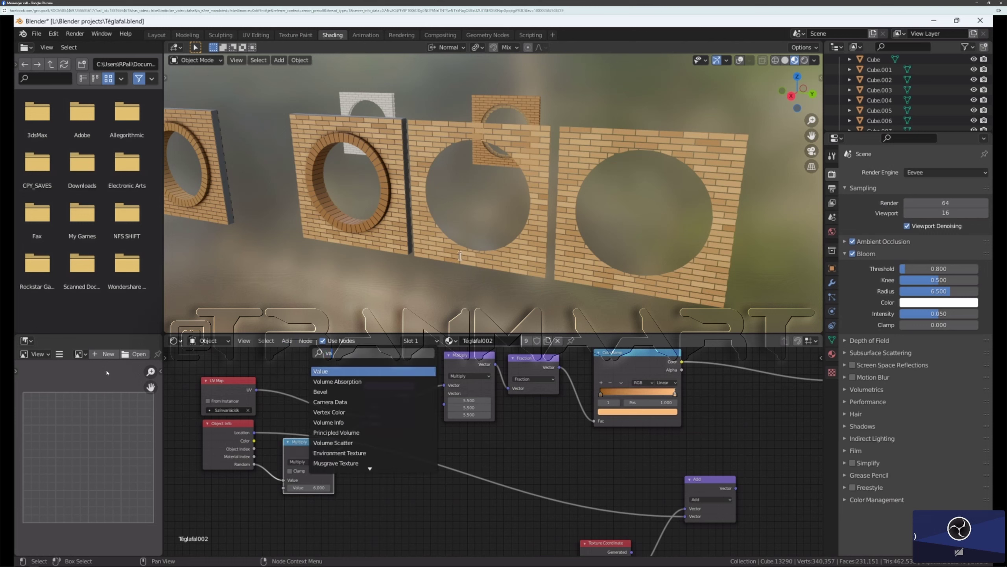
text(lue)
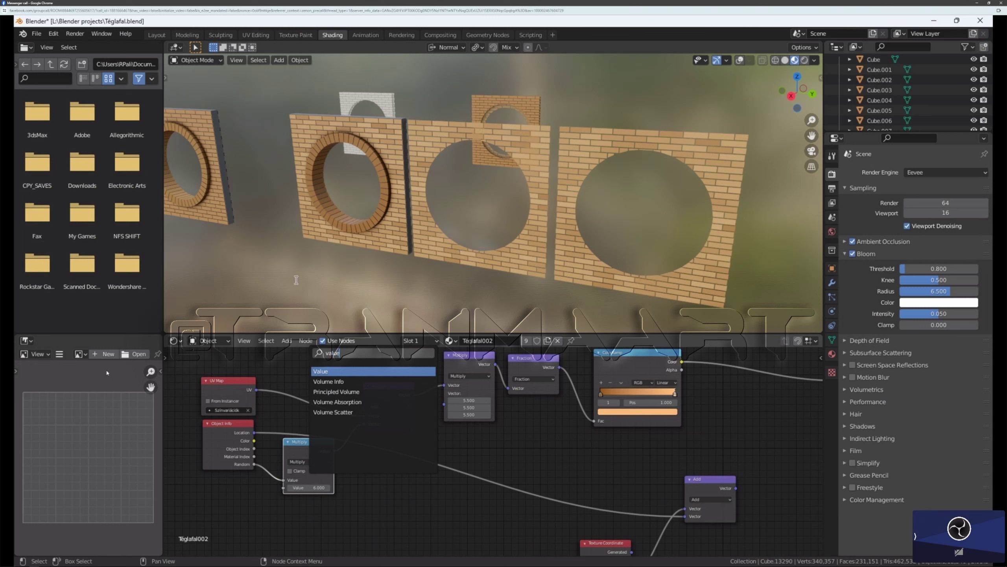
click(327, 373)
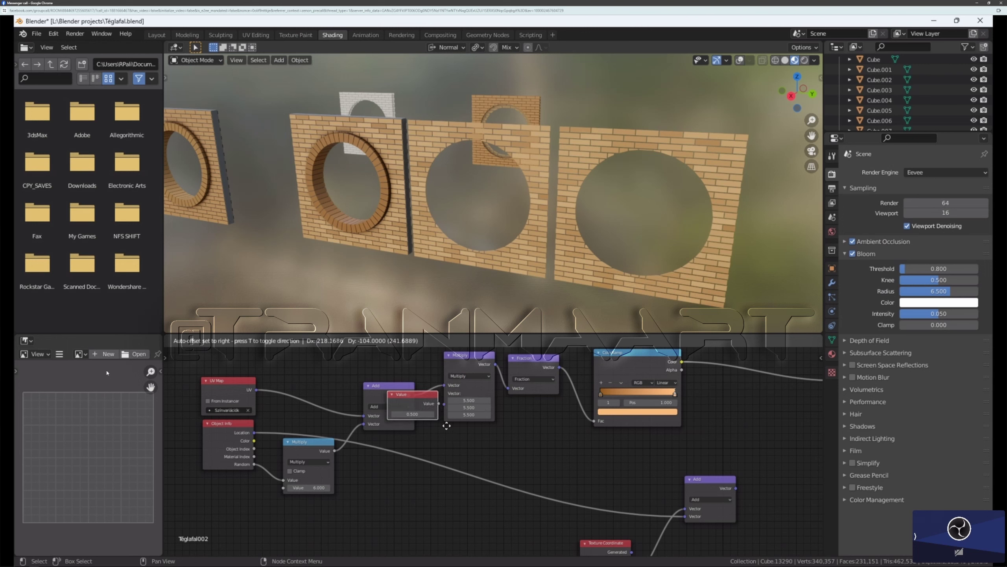
click(530, 481)
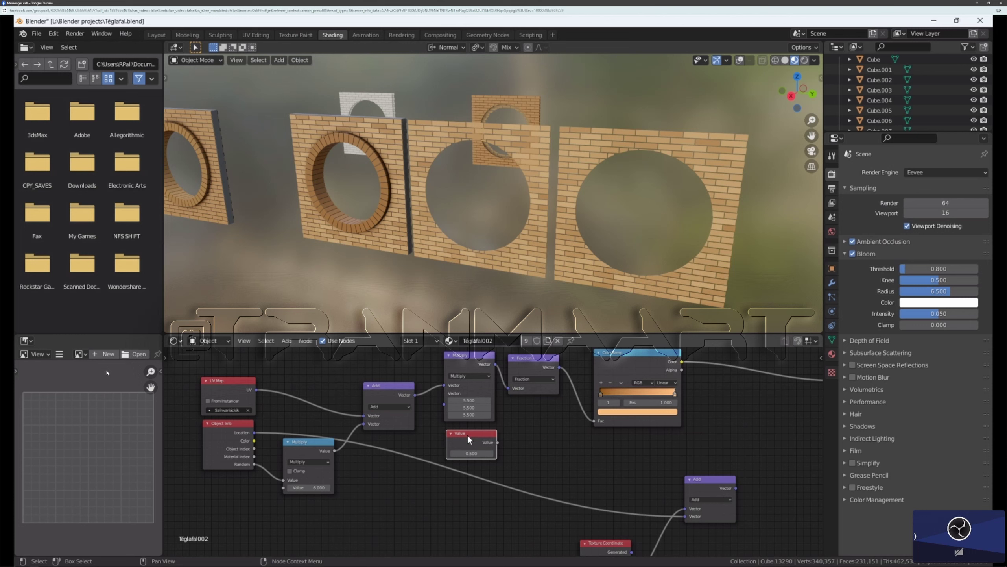
drag(471, 431, 443, 402)
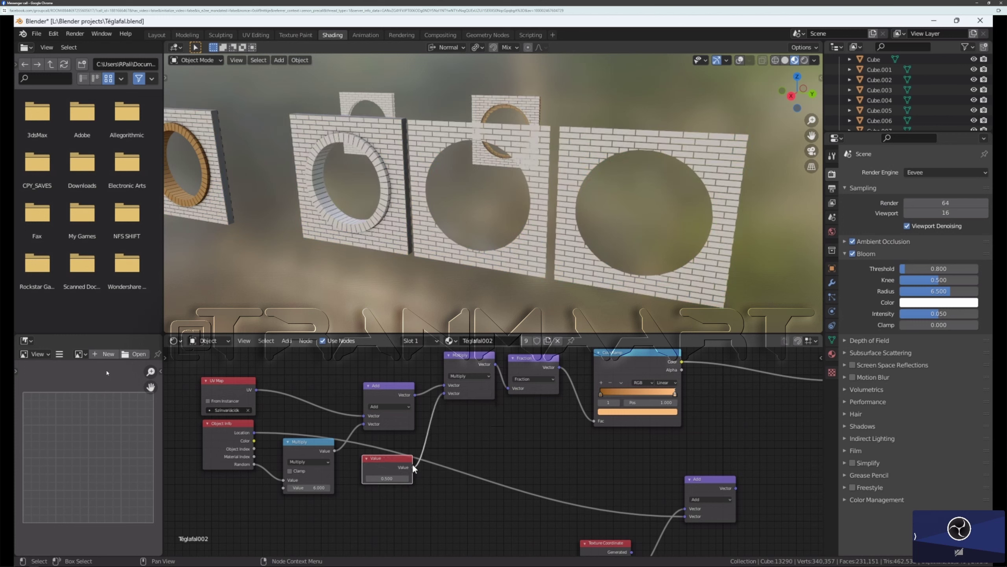
drag(380, 458, 462, 446)
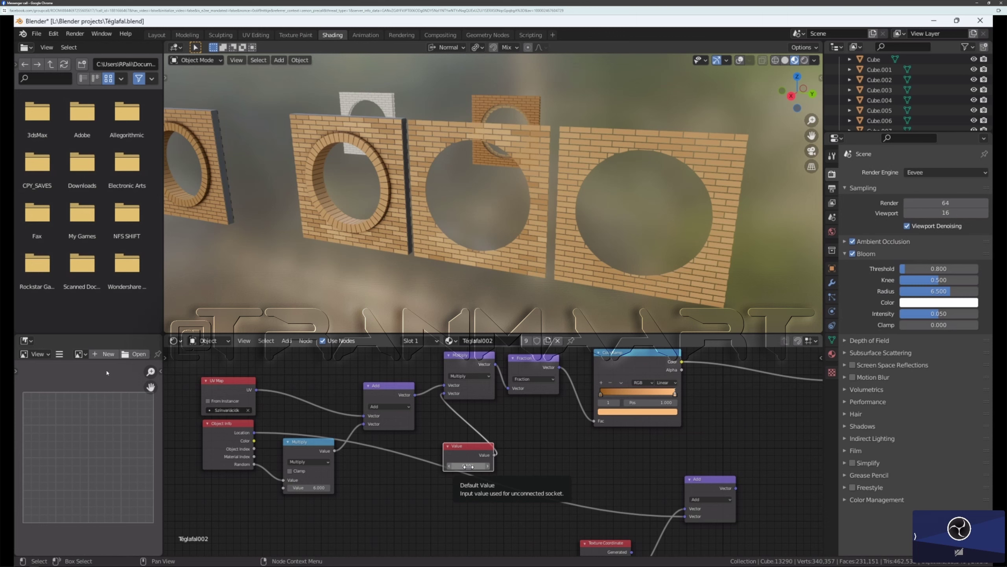
Step: Adjust the new Value node to 50 to change the brick colour distribution
drag(468, 466, 472, 467)
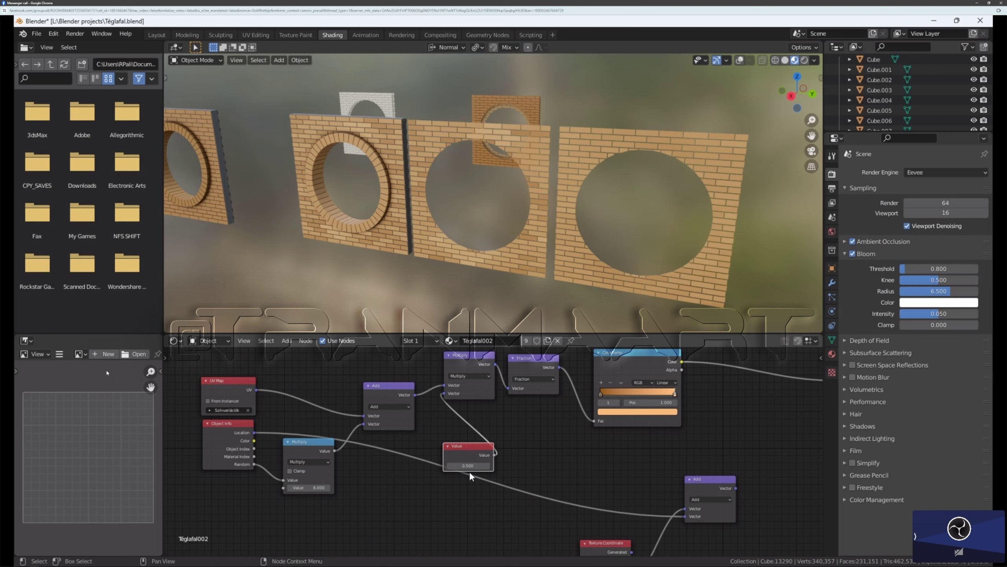
drag(468, 465, 473, 465)
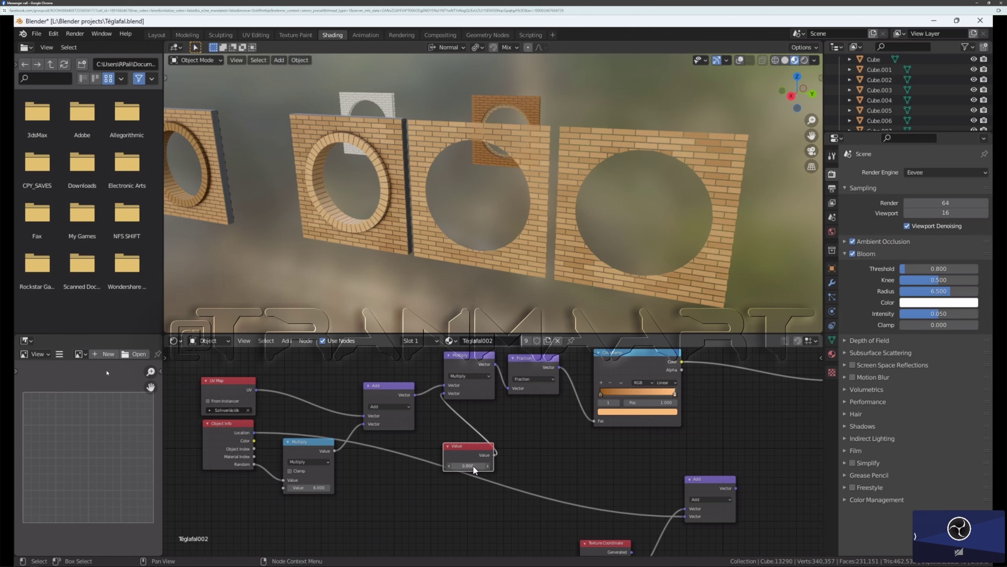
drag(473, 465, 475, 465)
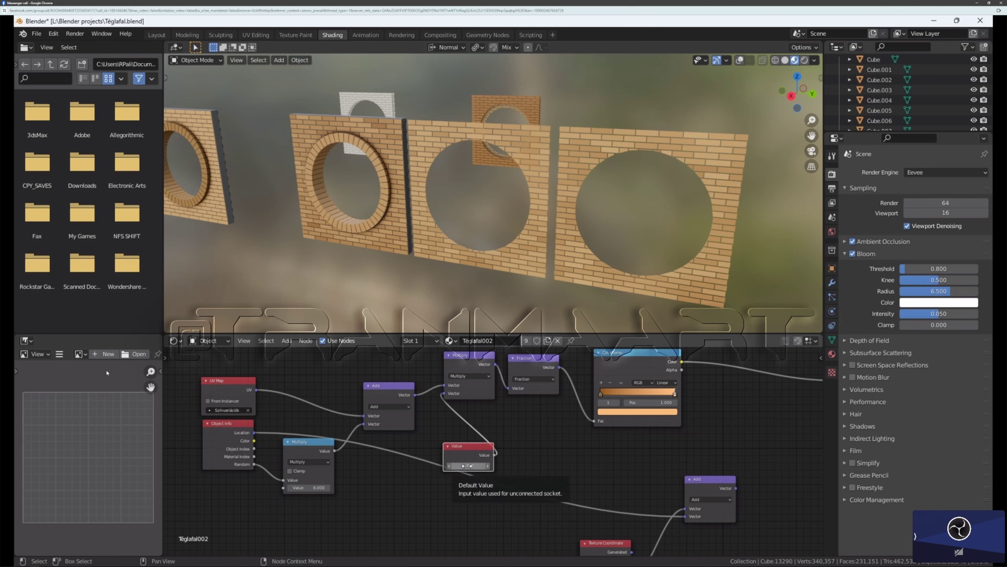
drag(469, 465, 716, 461)
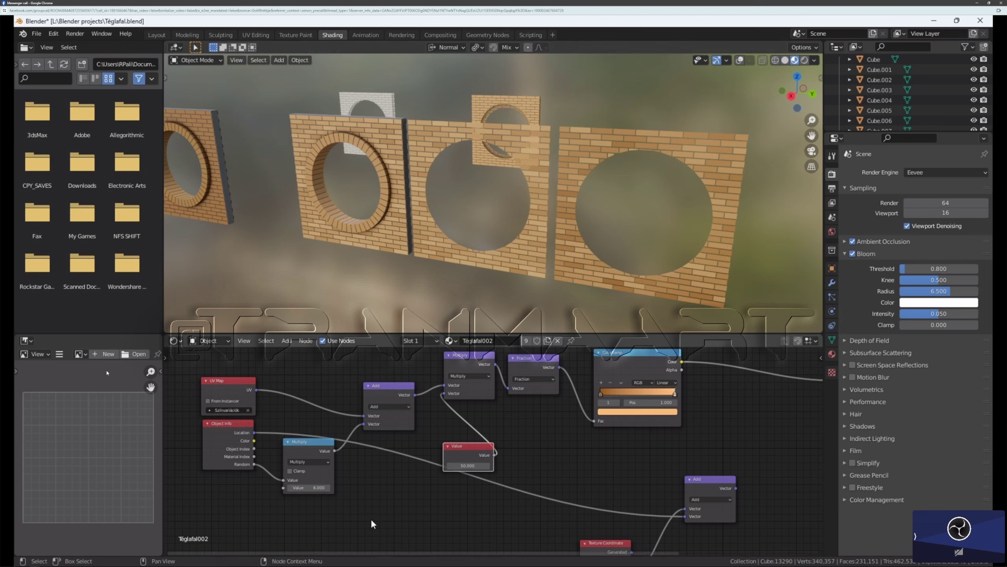
Step: Select the round brick arch ring in the opening of the nearest complete wall
scroll(370, 519, down, 2)
scroll(362, 502, down, 1)
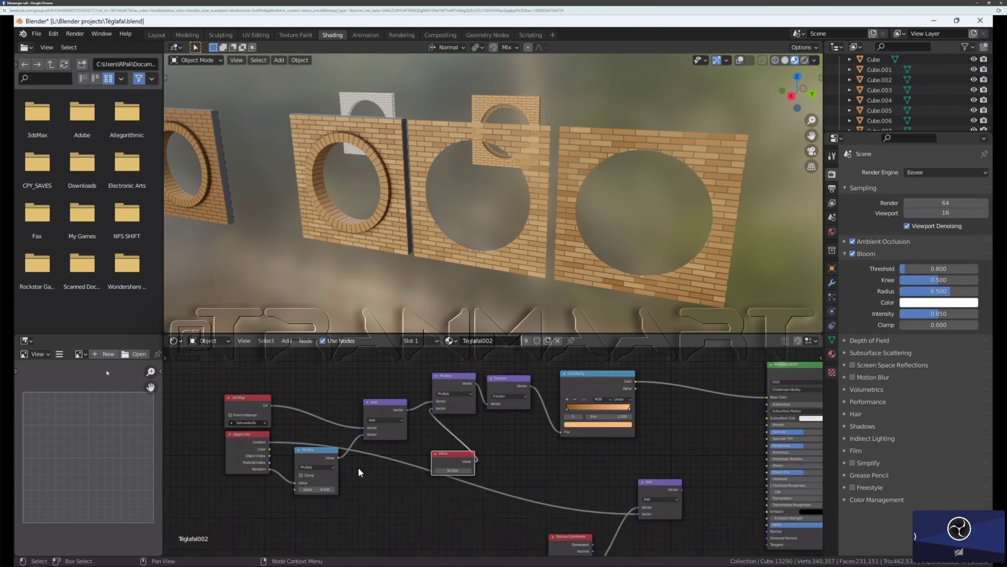
scroll(358, 467, up, 1)
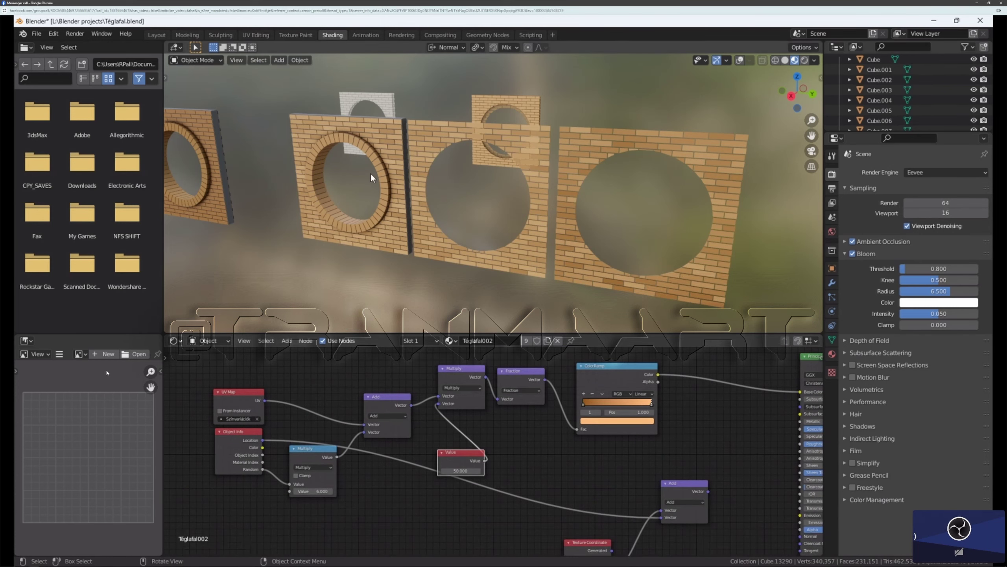
click(383, 203)
click(387, 190)
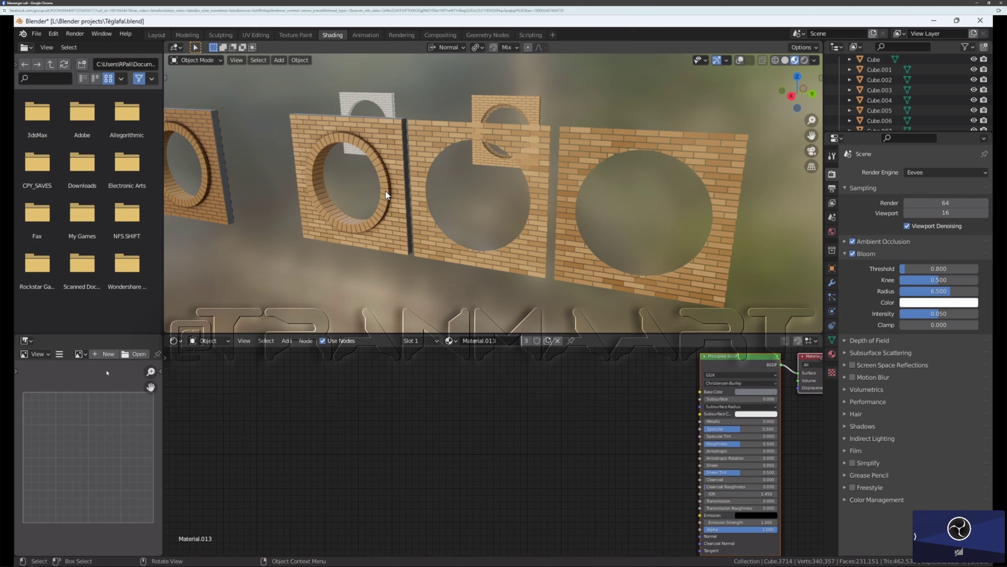
click(385, 191)
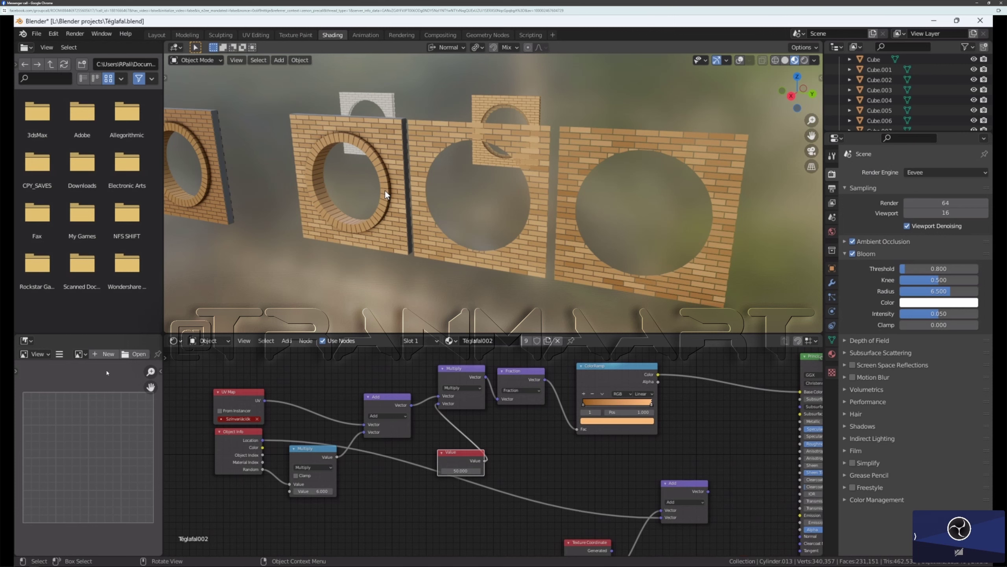
Step: Examine the arch's brick colouring up close and the UV Map node's Színvariációk reference in the Téglafal002 node tree
scroll(385, 190, up, 8)
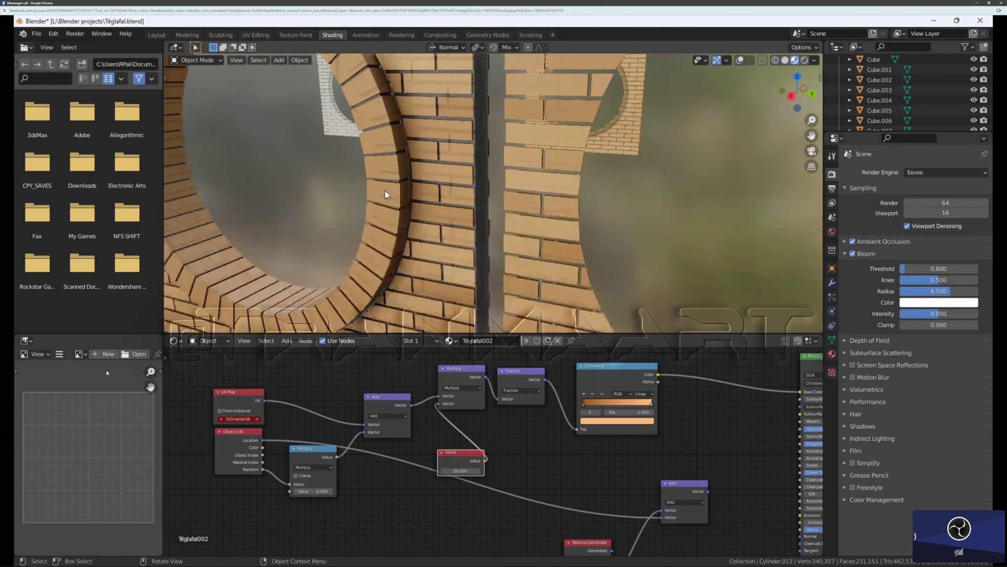
scroll(385, 195, up, 2)
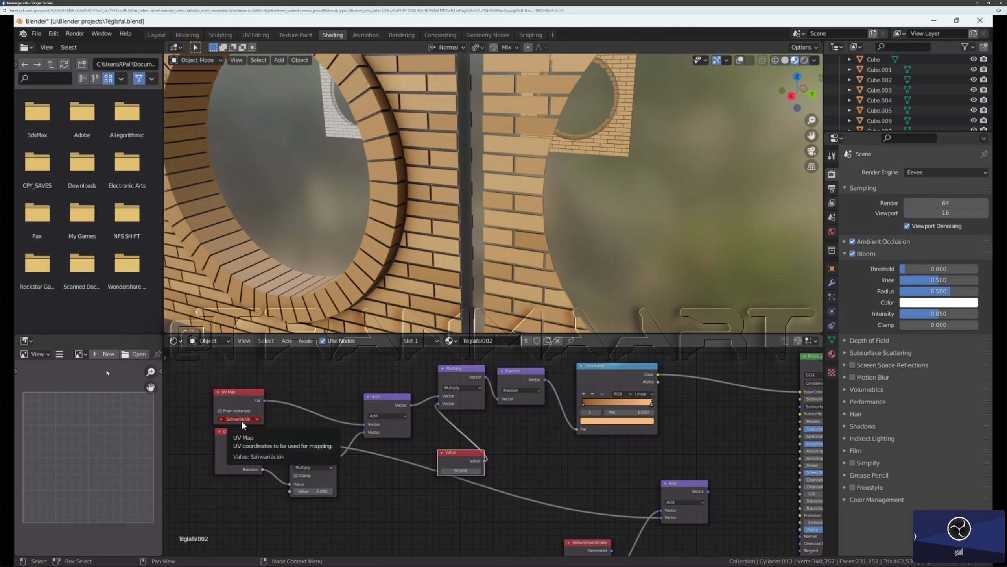
scroll(241, 422, down, 3)
scroll(241, 423, down, 2)
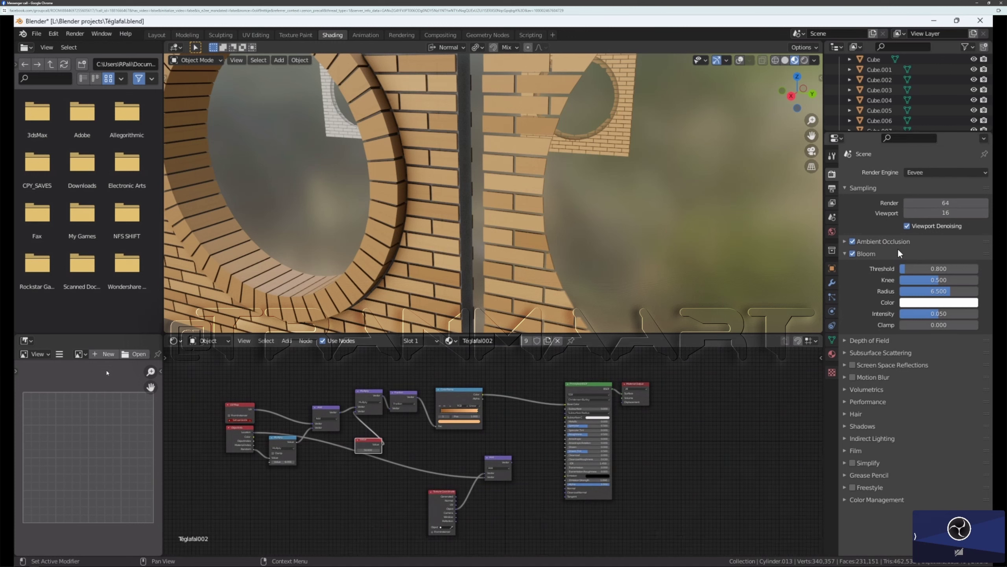
scroll(222, 428, up, 5)
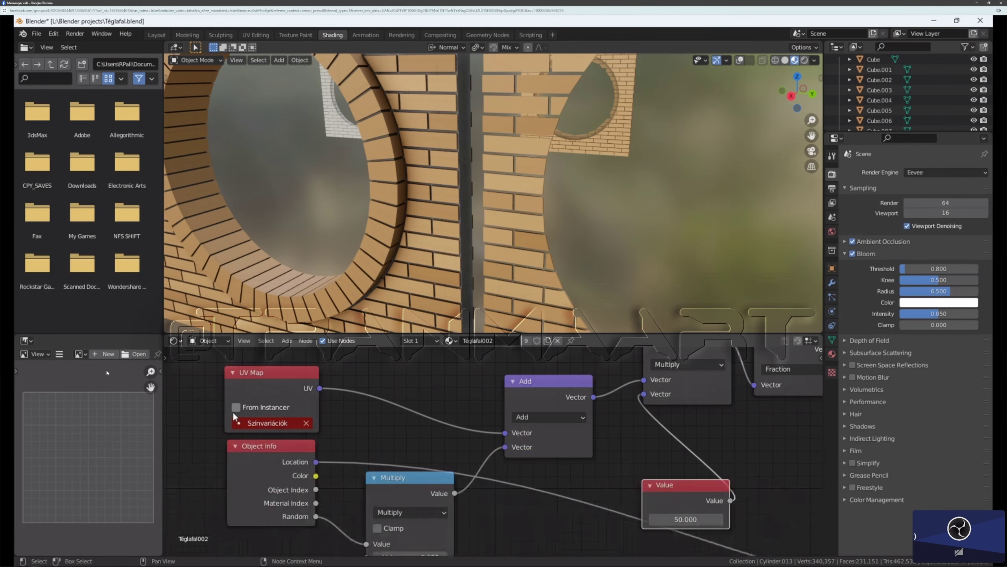
scroll(275, 422, down, 5)
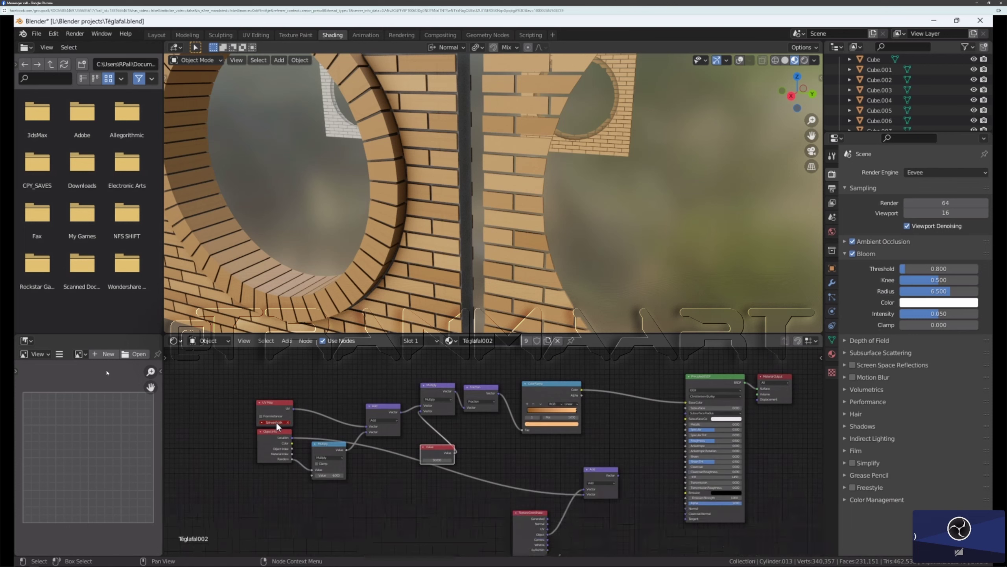
scroll(275, 422, down, 2)
scroll(329, 457, down, 2)
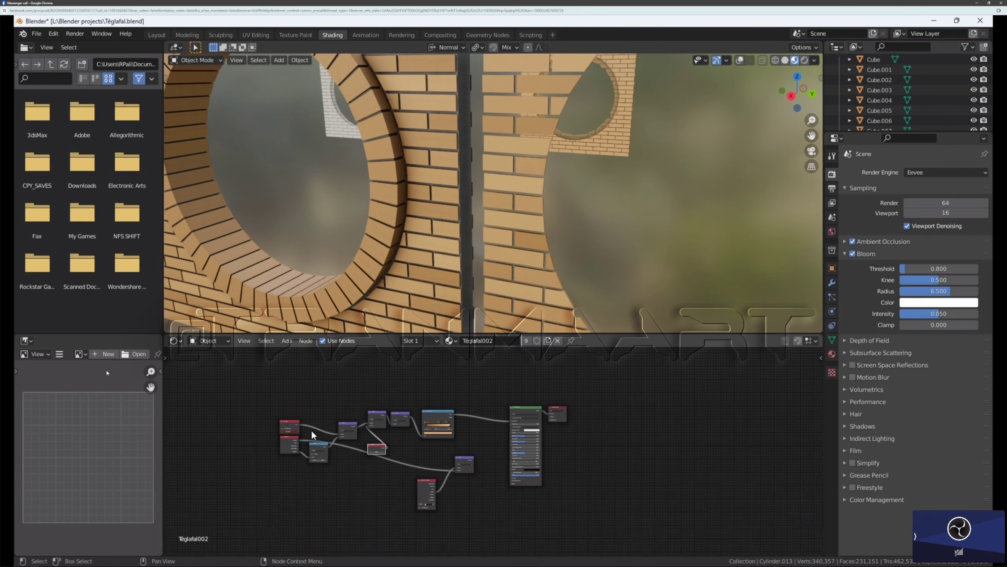
scroll(312, 430, up, 2)
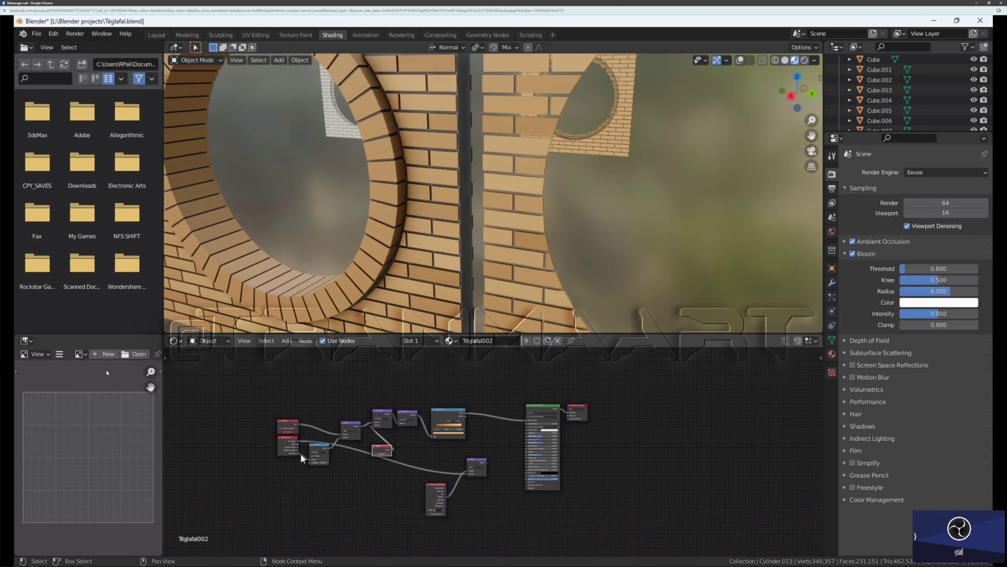
Step: Add a second UV map to the arch ring's mesh and open its name for editing
click(832, 340)
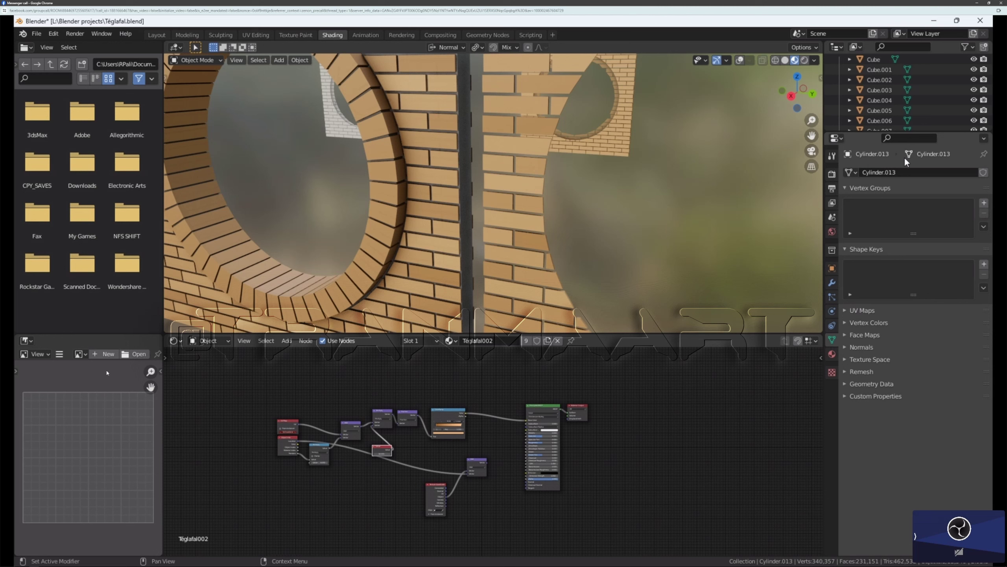
click(845, 307)
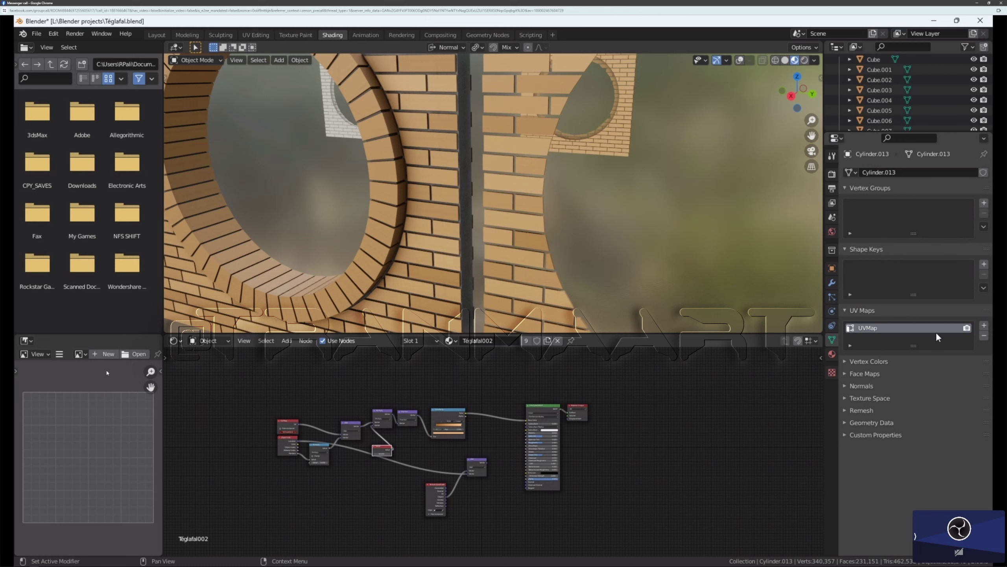
click(984, 327)
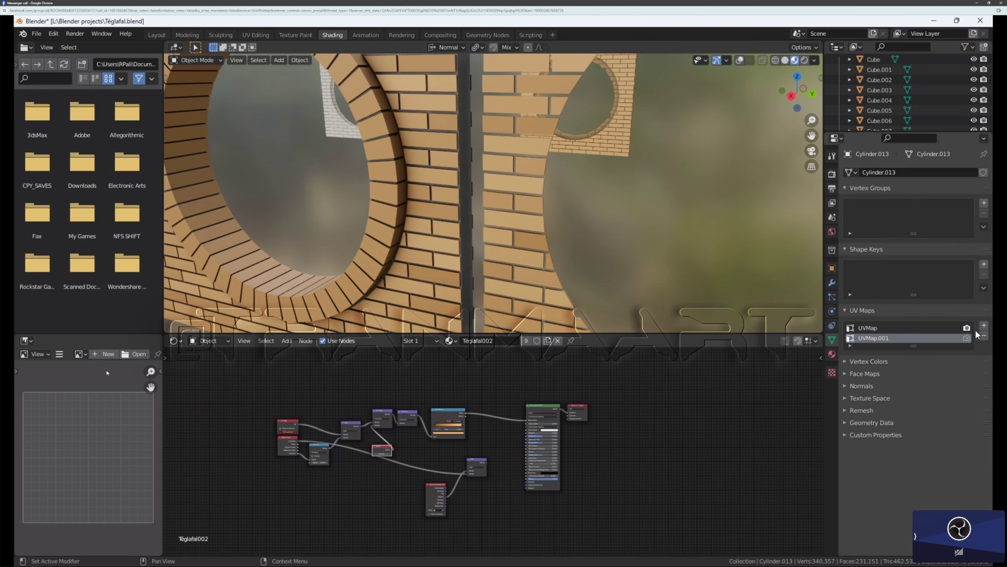
double_click(894, 336)
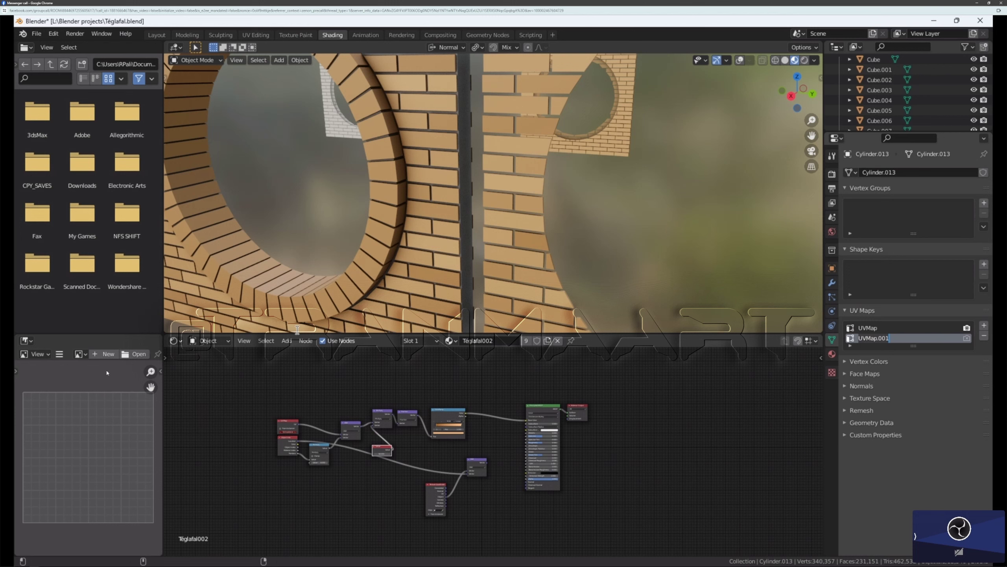
key(super+v)
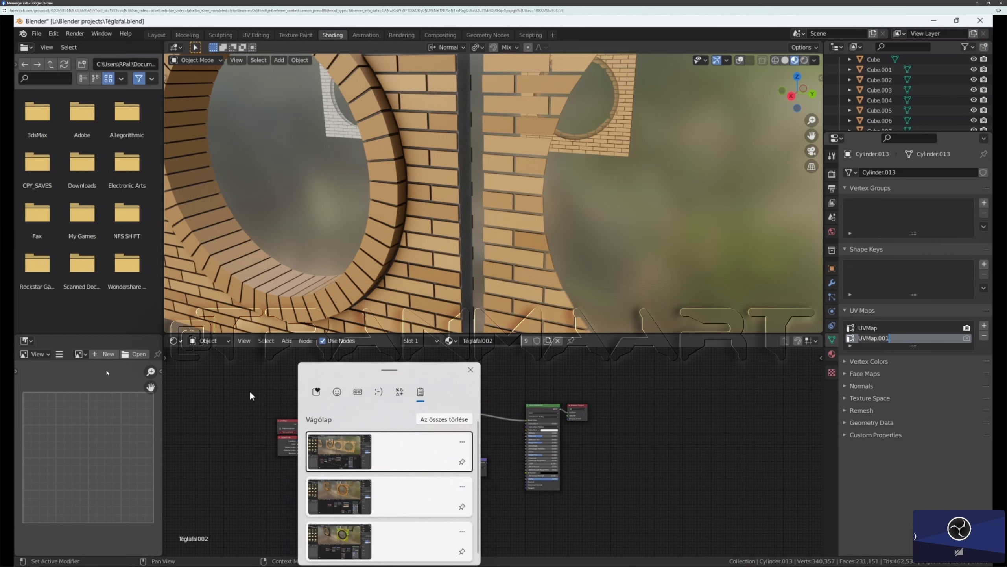
scroll(389, 456, down, 1)
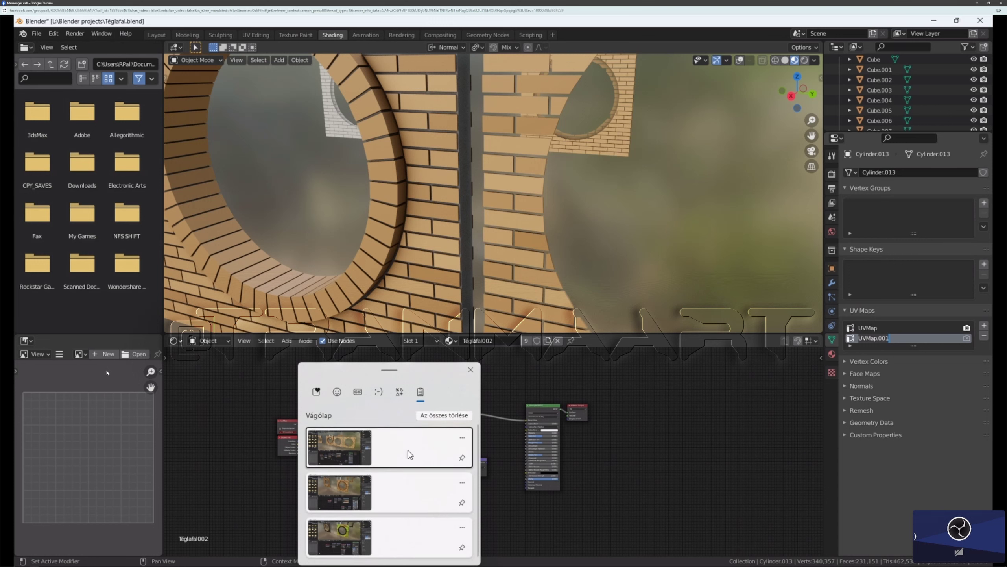
scroll(410, 468, up, 1)
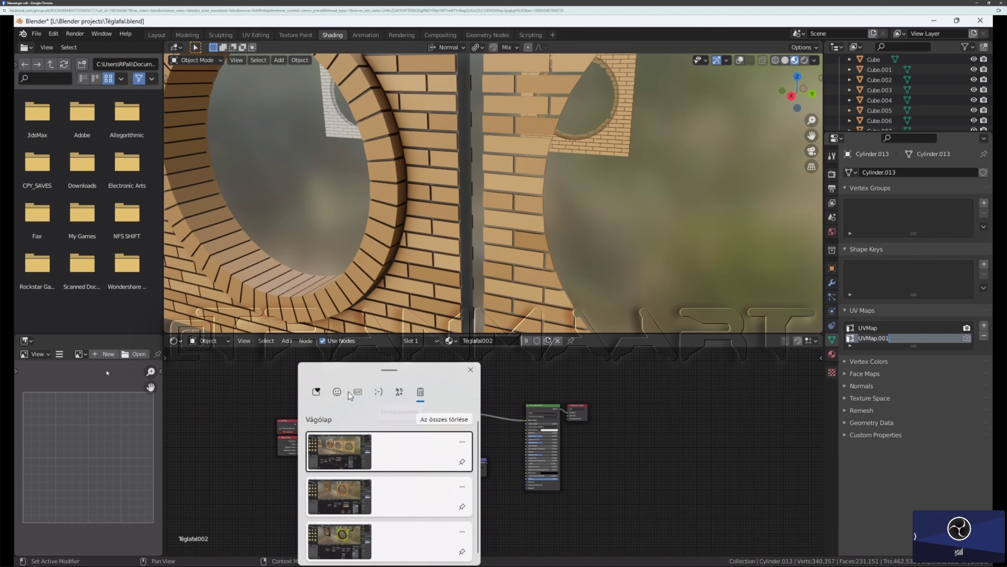
click(318, 392)
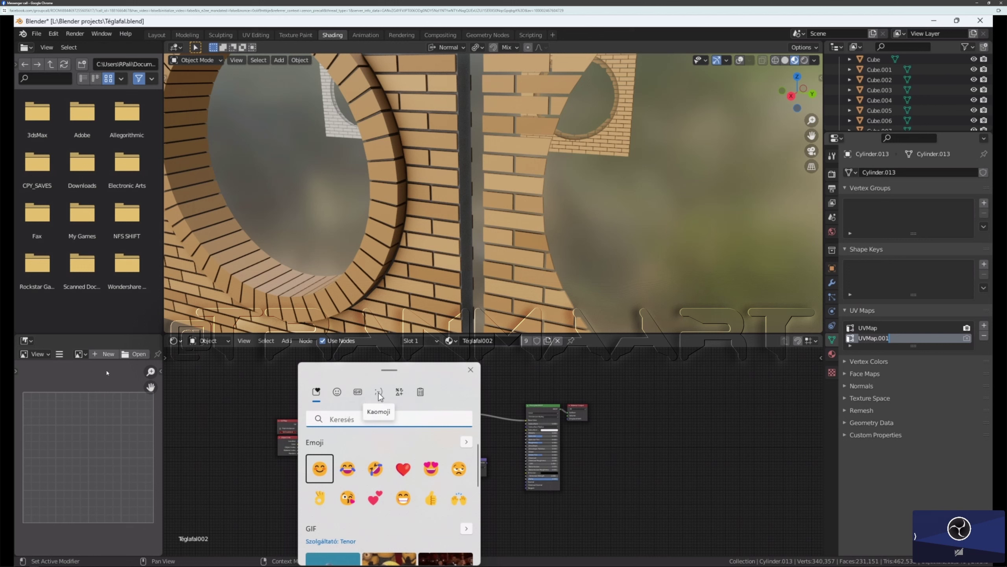
click(423, 396)
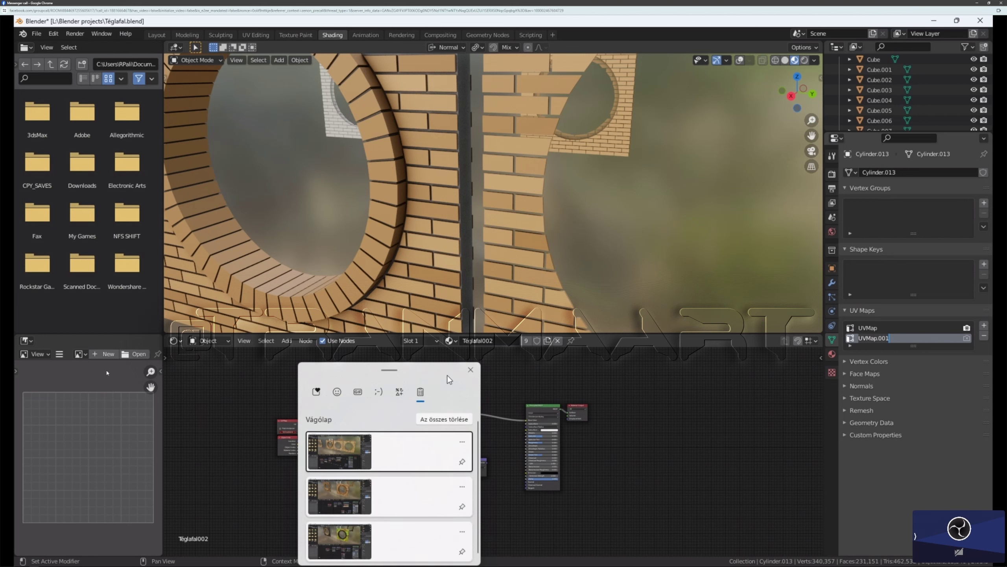
click(471, 370)
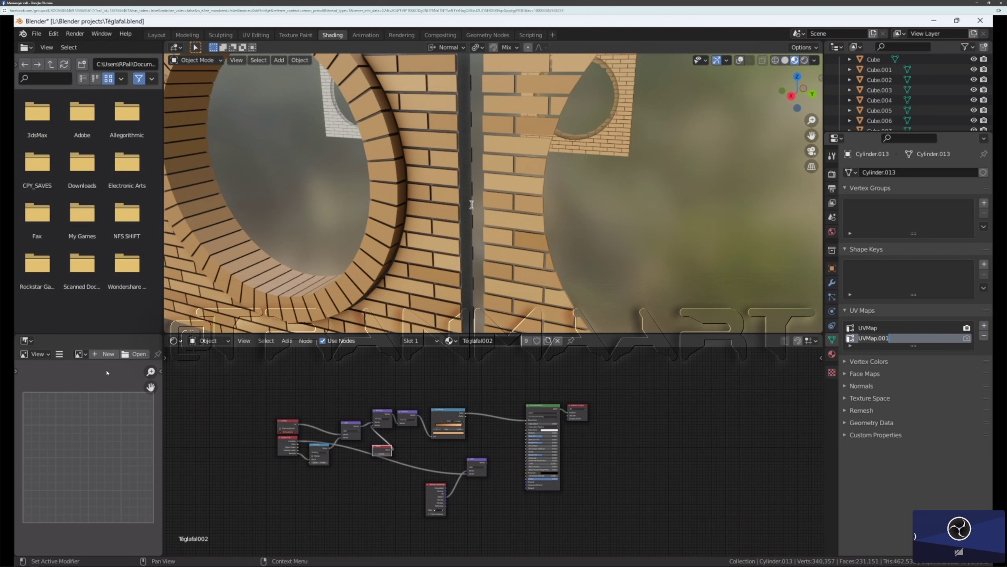
Step: Select the brick wall around the arch ring and copy the name of its Színvariációk UV map
click(601, 226)
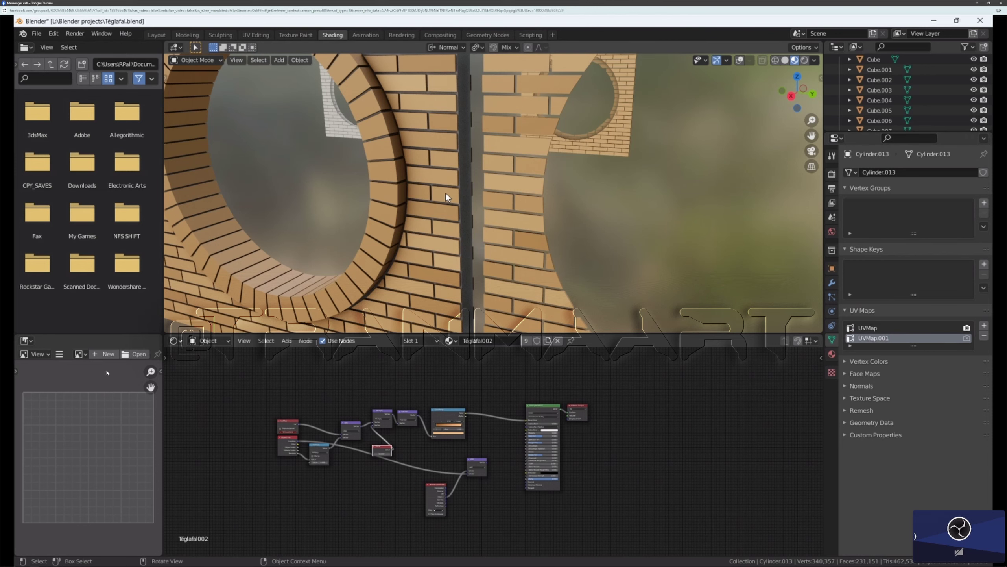
middle_drag(446, 193, 444, 192)
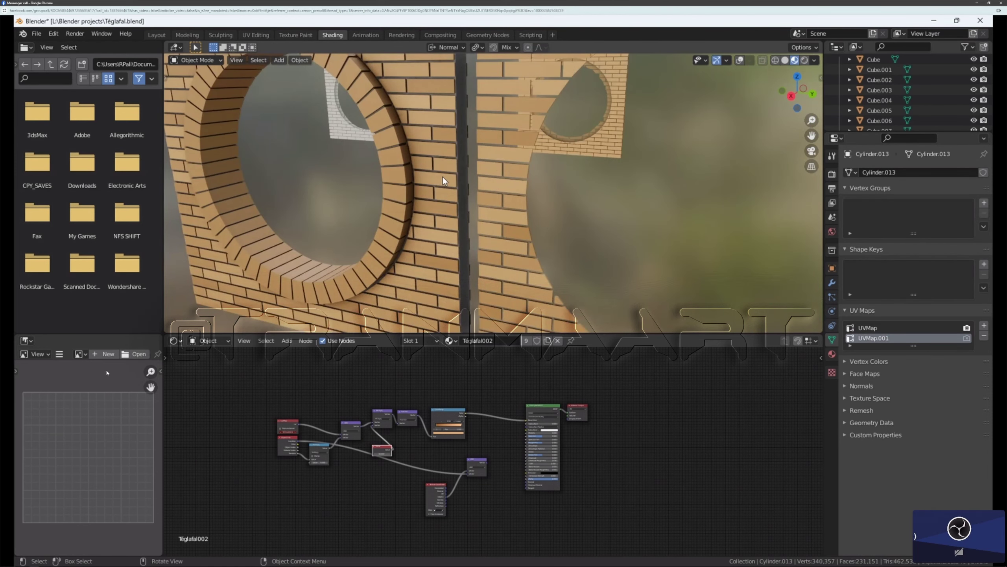
click(444, 179)
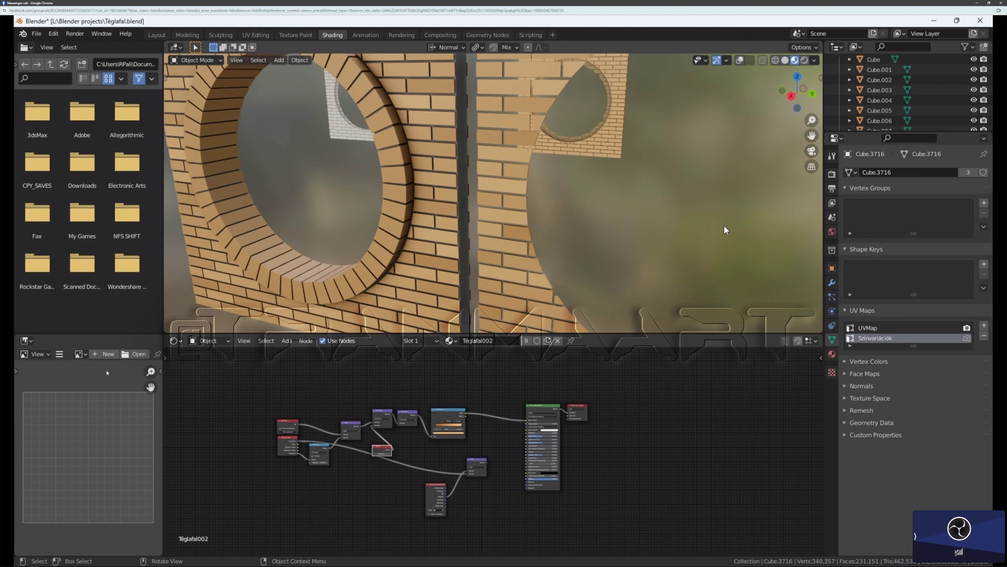
double_click(897, 340)
key(ctrl+c)
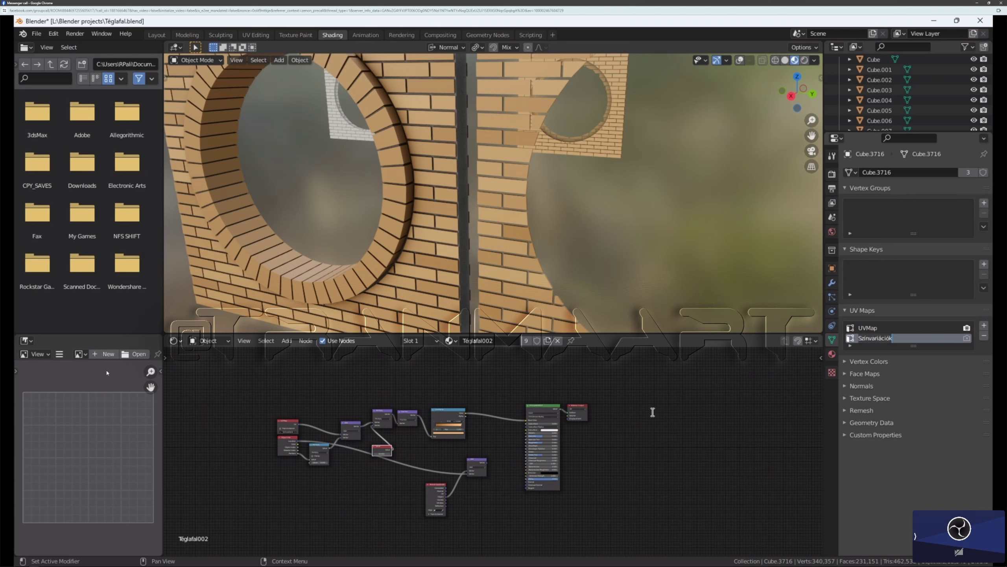
Step: Reselect the round arch ring and rename its second UV map as Színvariációk
click(399, 211)
click(393, 194)
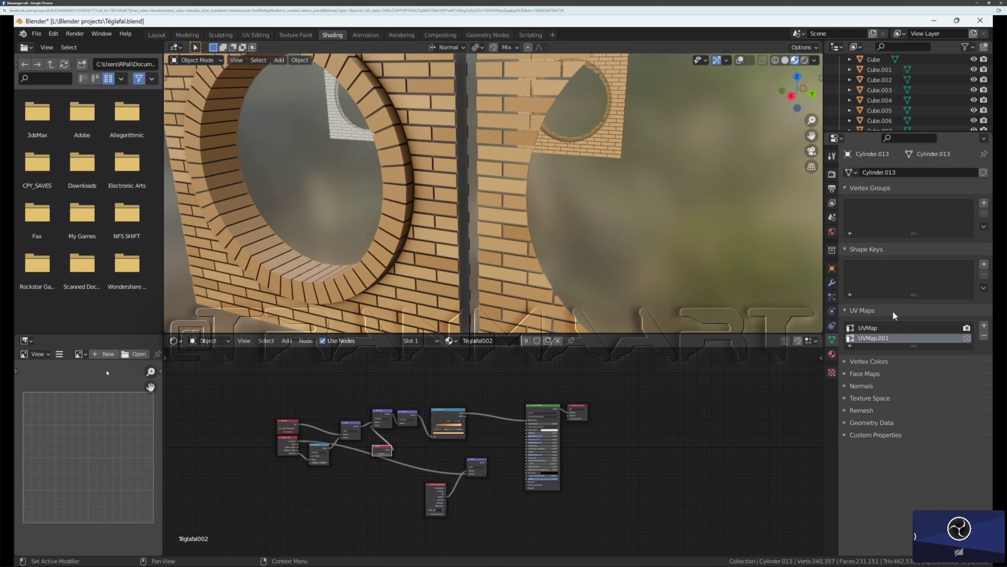
double_click(896, 336)
key(ctrl+v)
key(Return)
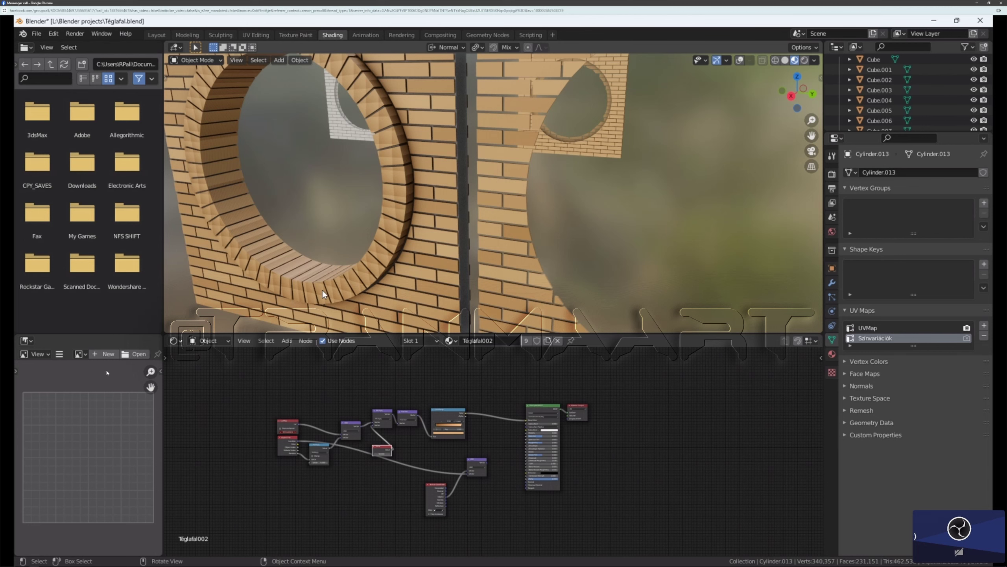
scroll(322, 289, down, 8)
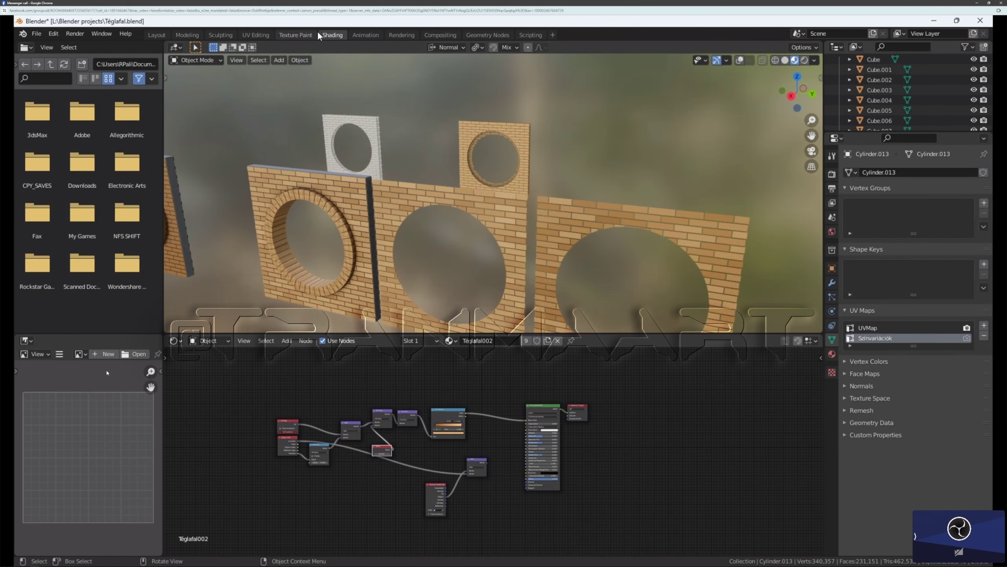
Step: Switch to UV editing and select all faces of the arch ring together with all their UVs
click(260, 35)
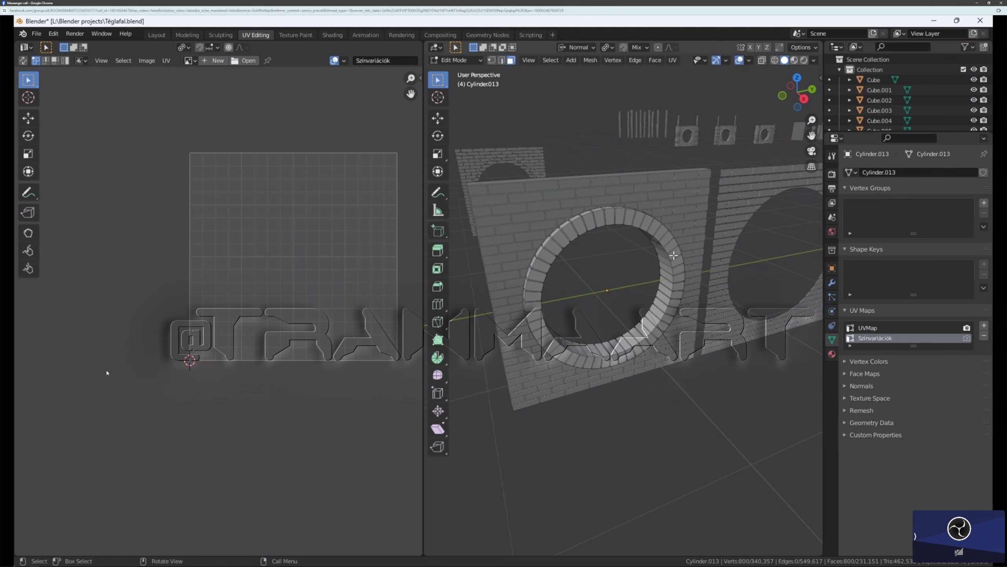
key(a)
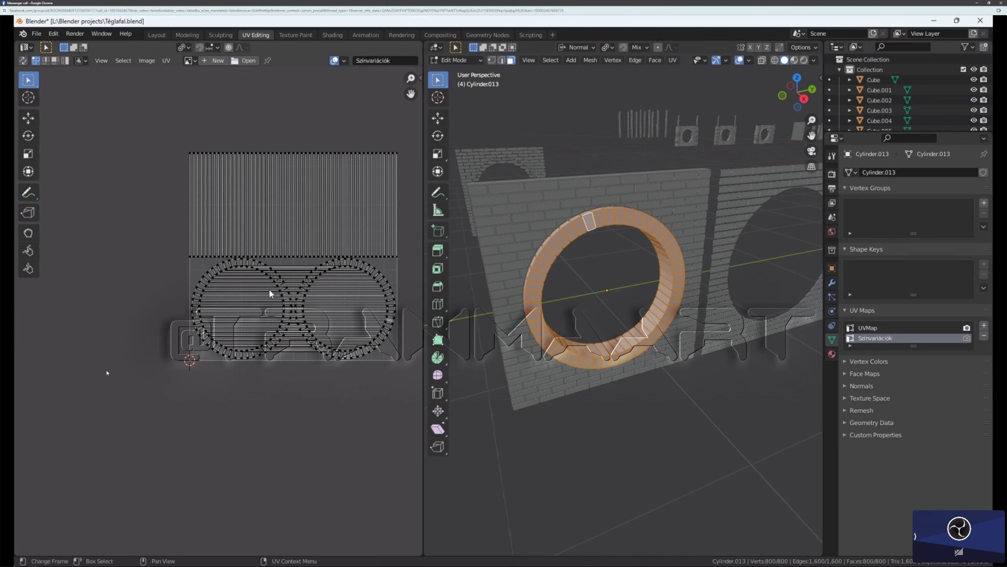
key(u)
key(a)
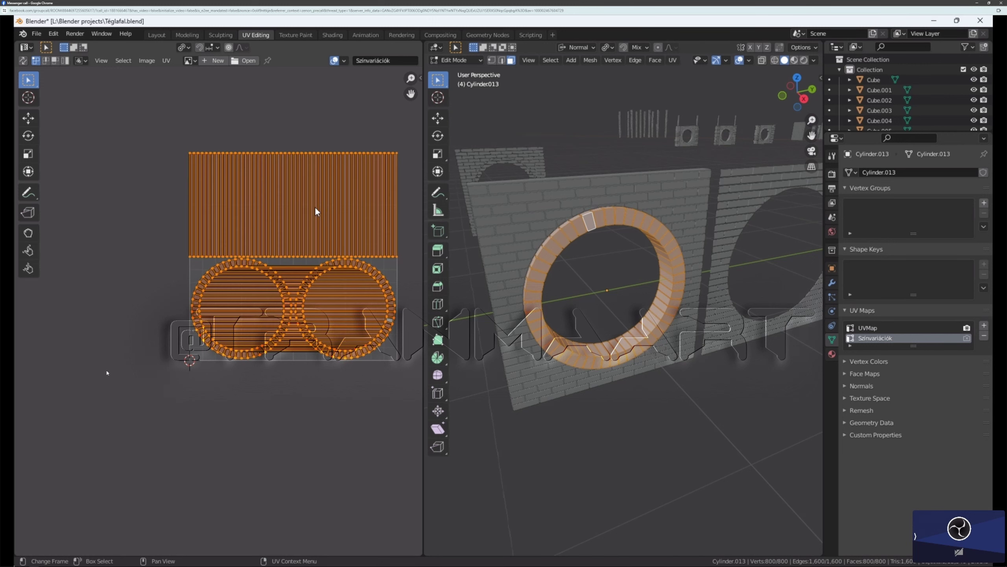
Step: Try unwrapping the arch ring with Cylinder Projection, then undo it
key(u)
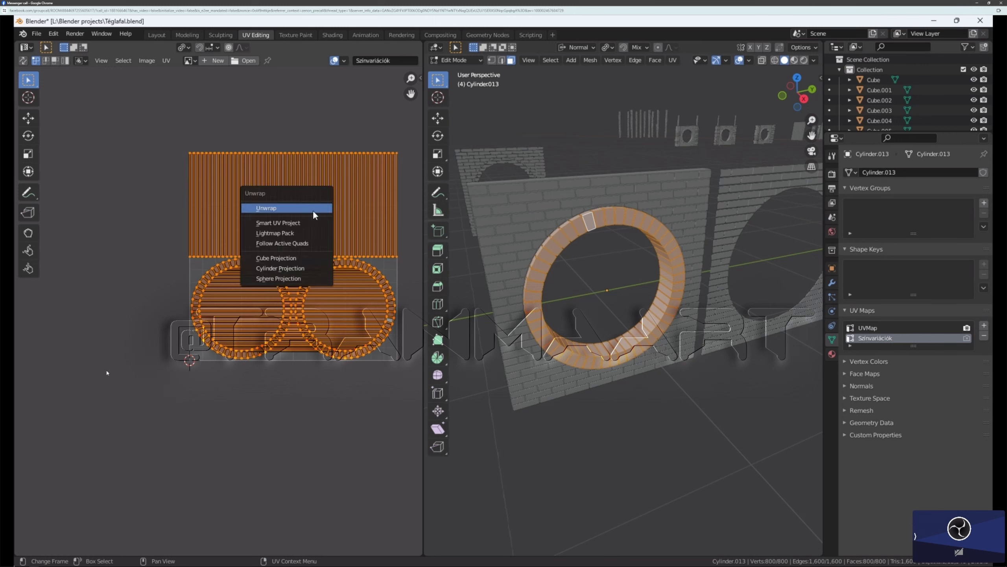
click(298, 269)
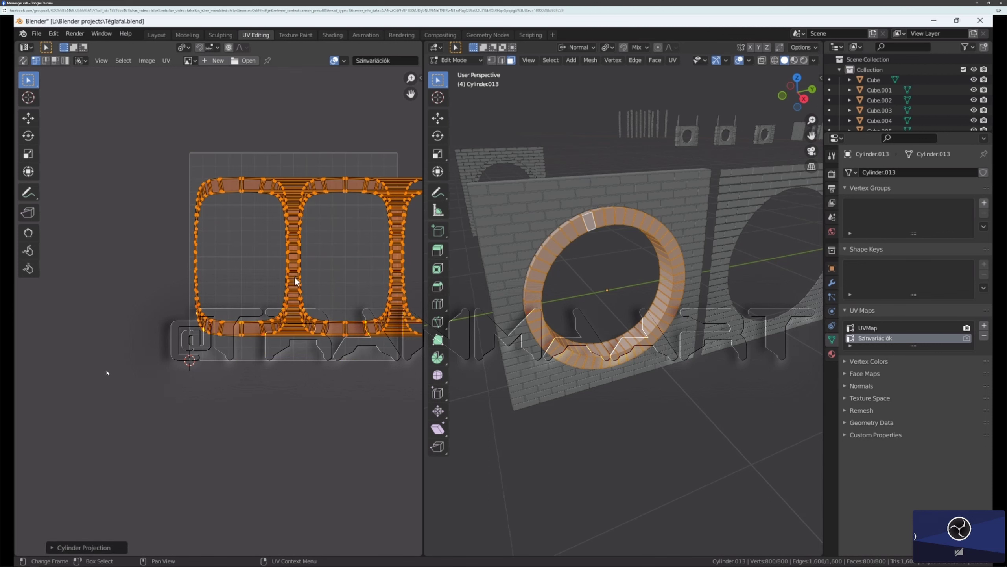
key(ctrl+z)
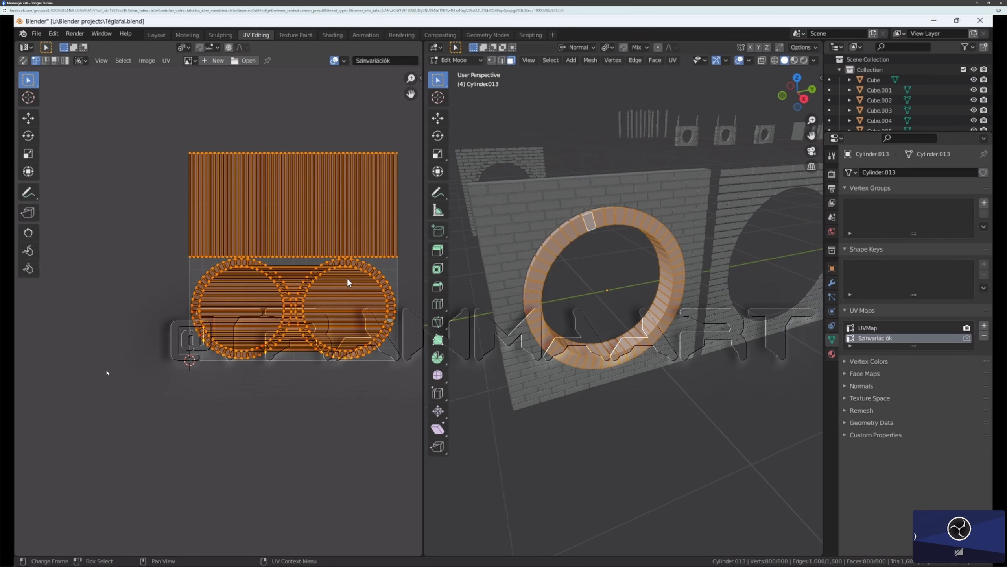
Step: Unwrap the whole arch ring with Sphere Projection on the Színvariációk UV map
key(u)
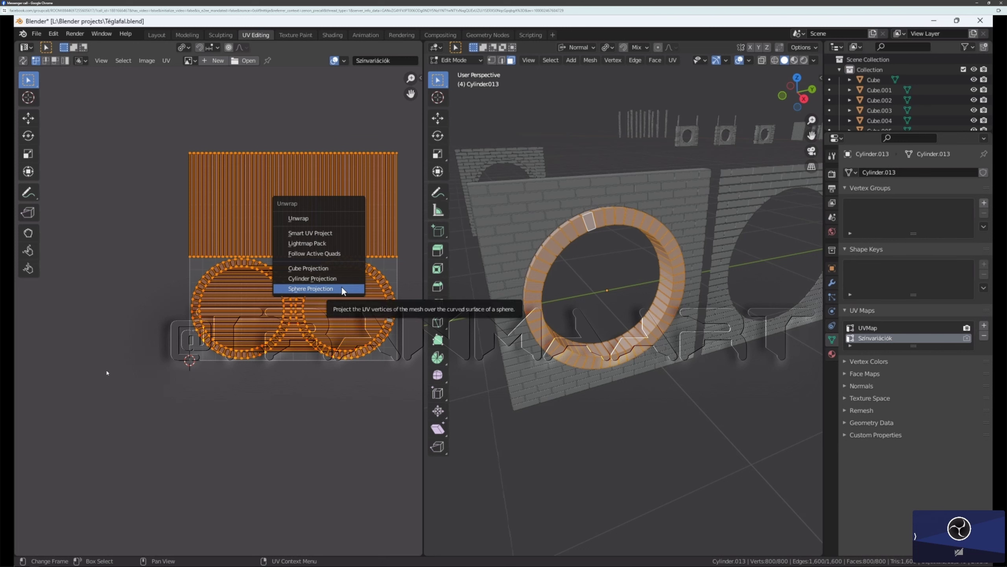
click(342, 288)
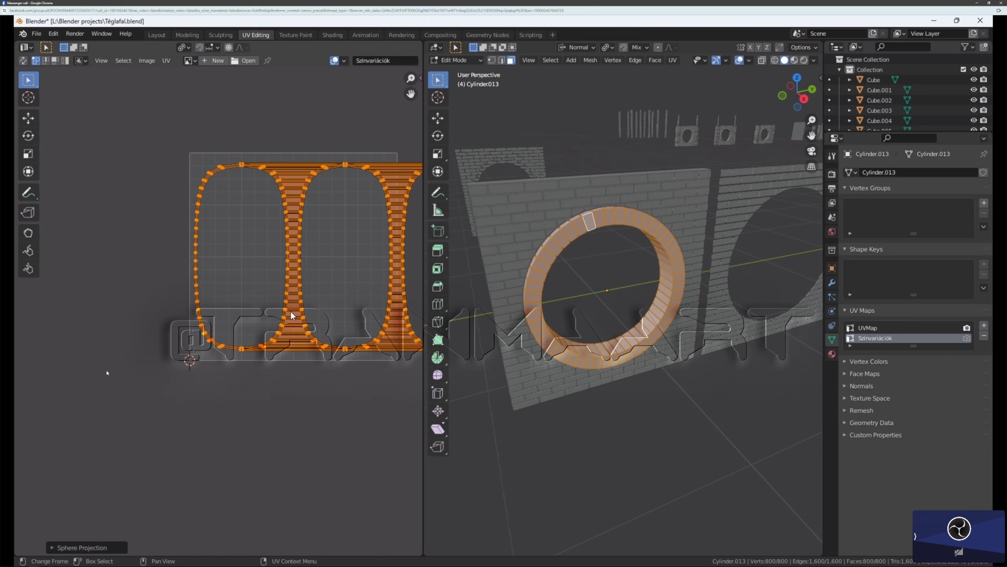
scroll(381, 278, down, 8)
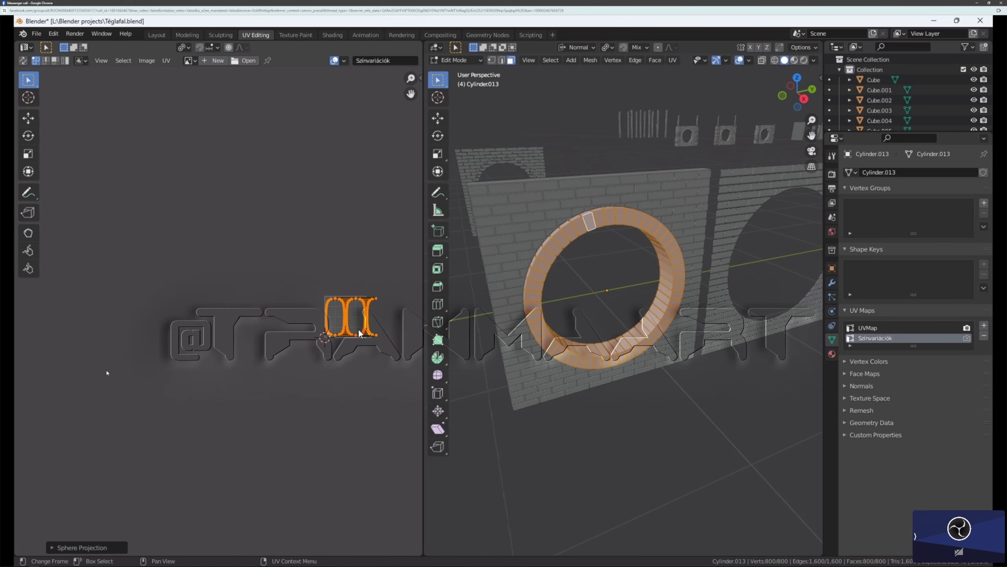
scroll(371, 314, up, 7)
scroll(313, 335, up, 1)
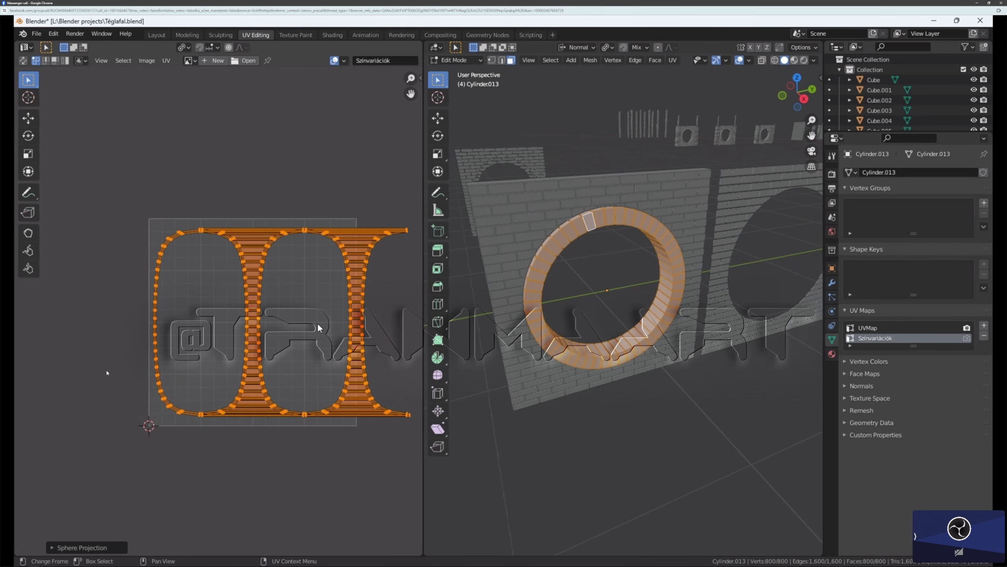
scroll(317, 325, down, 3)
scroll(305, 331, up, 5)
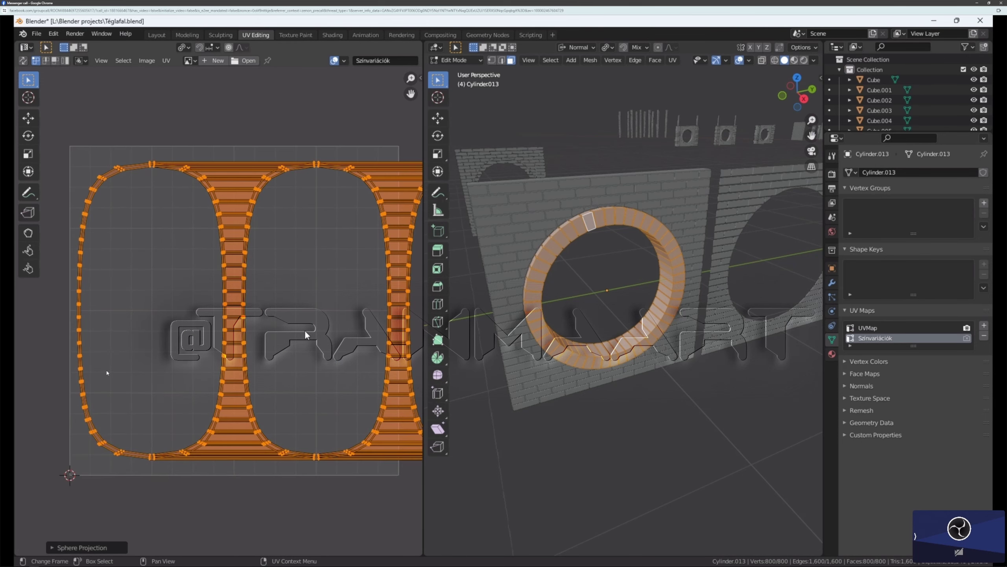
scroll(313, 330, down, 2)
scroll(322, 329, down, 1)
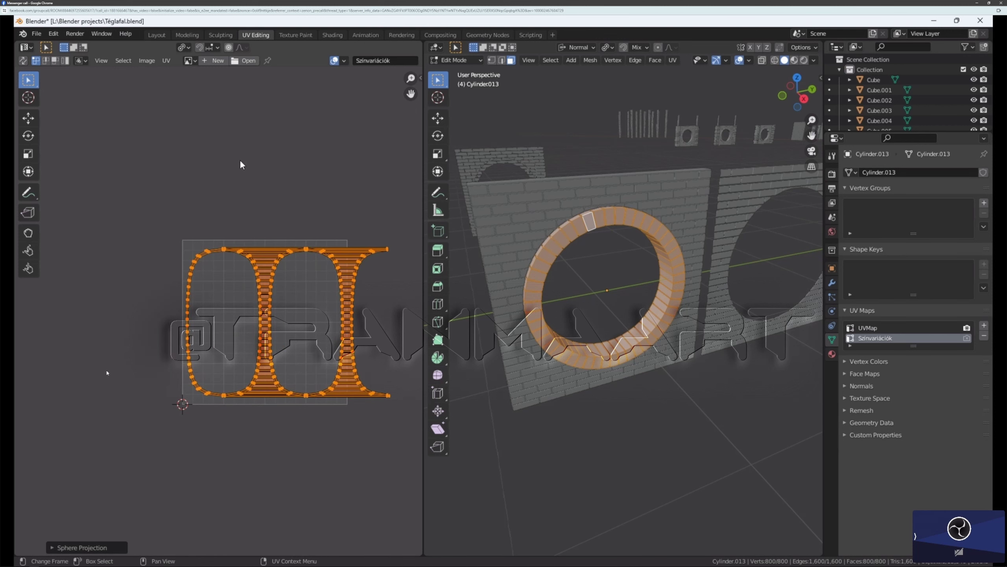
Step: Pack the arch ring's sphere-projected UV islands into the UV square
click(166, 60)
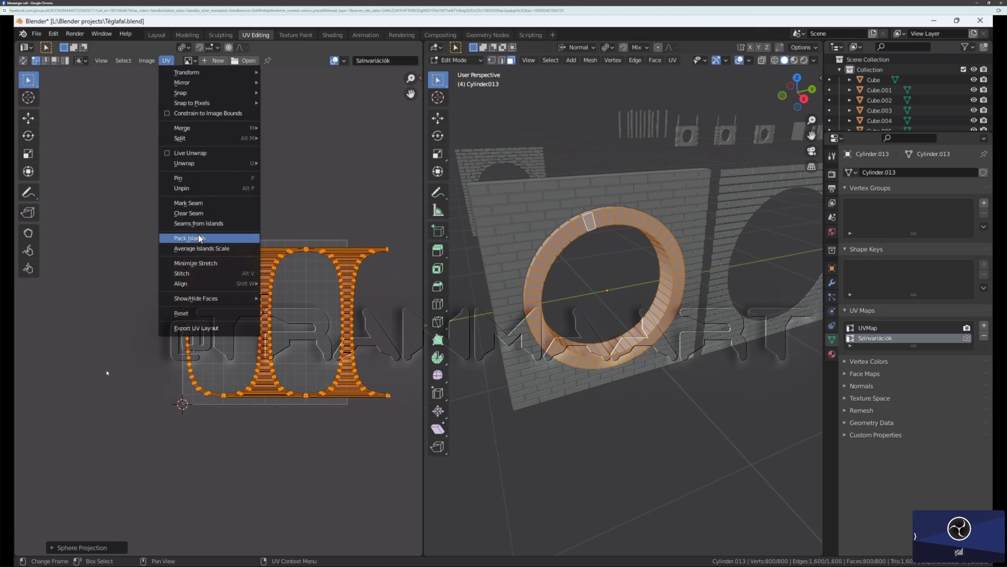
click(220, 240)
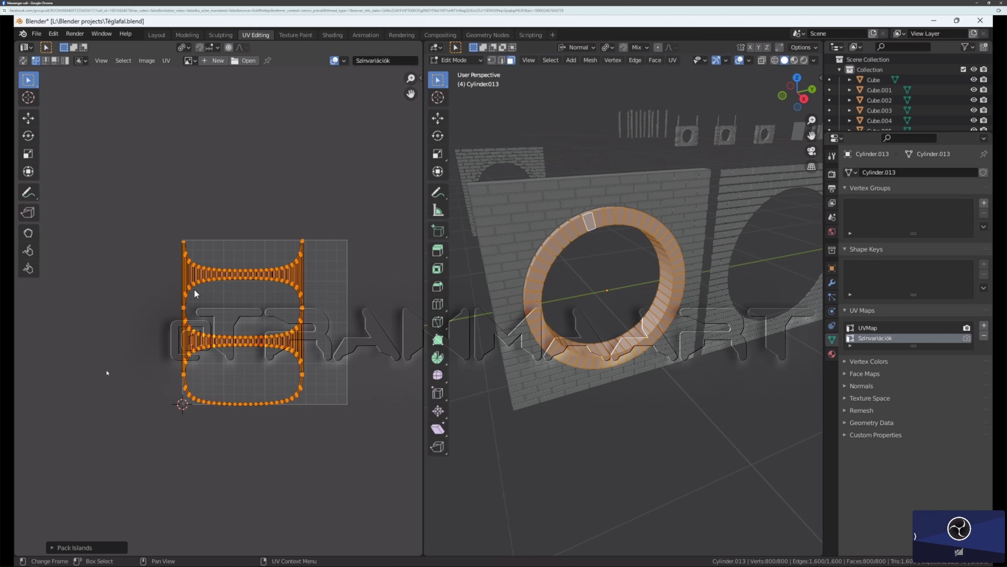
scroll(194, 292, up, 5)
scroll(238, 278, down, 3)
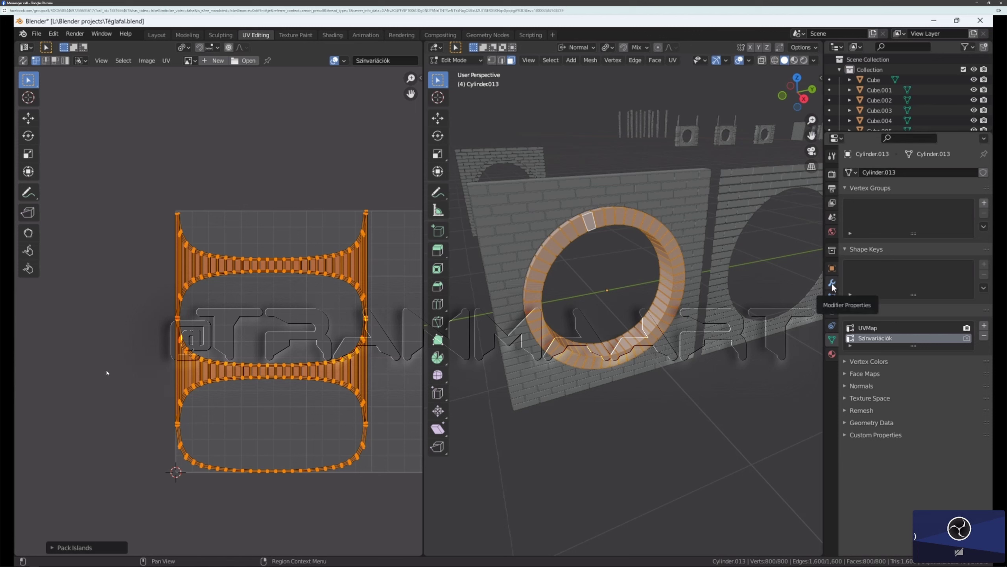
Step: Clear the mesh selection and select only the arch ring faces assigned to the Téglafal002 material
click(832, 326)
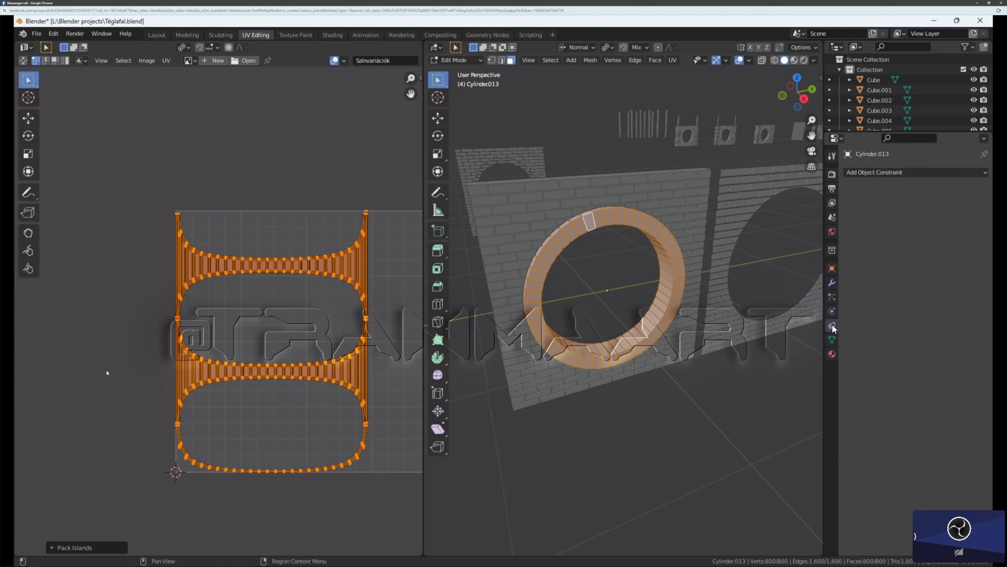
click(832, 339)
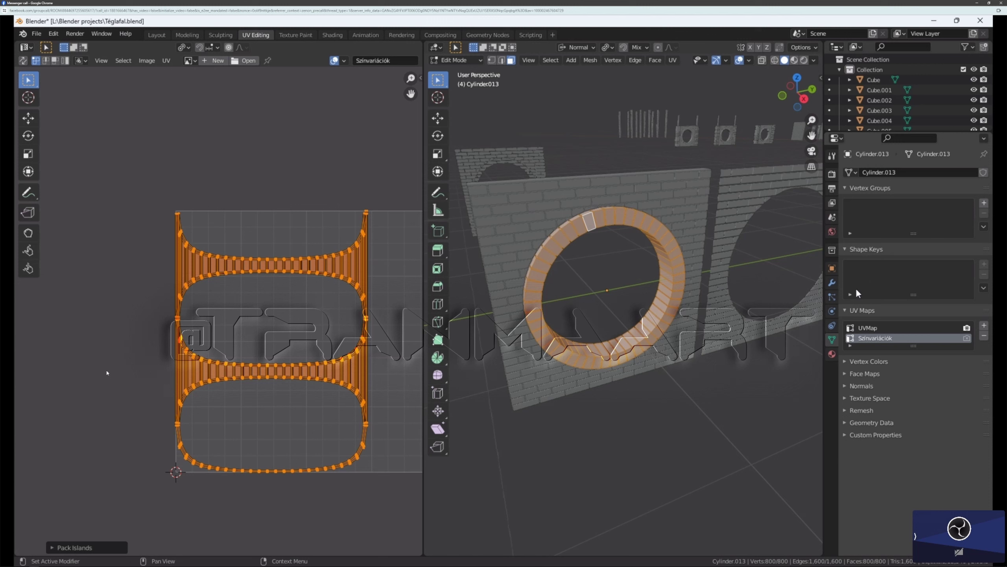
click(832, 353)
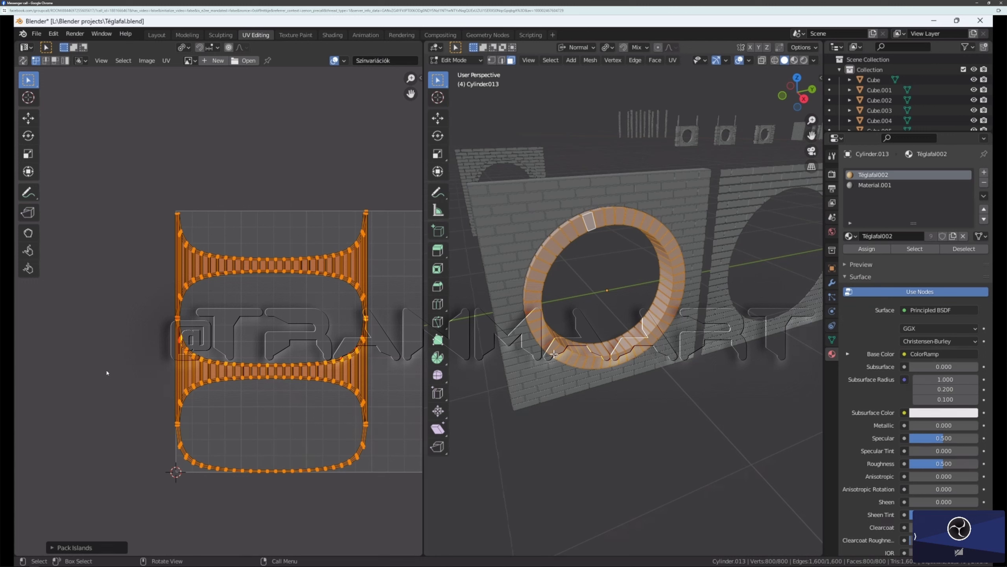
key(alt+a)
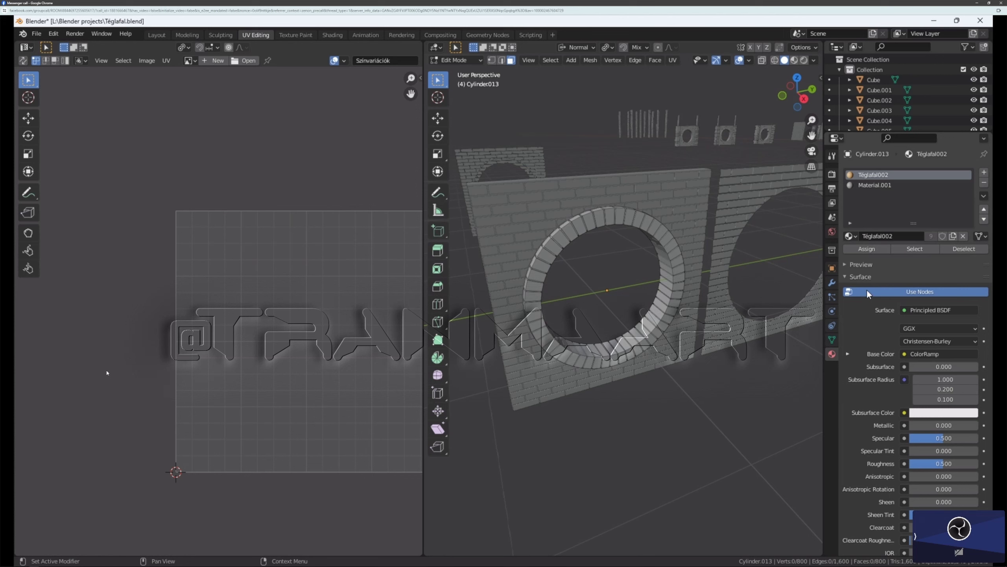
click(911, 249)
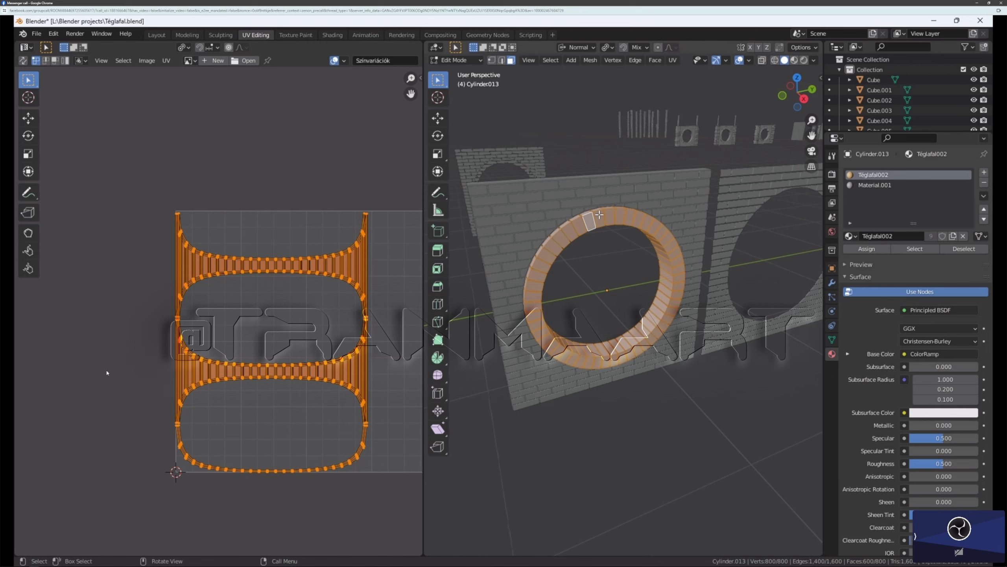
Step: Check the selected brick faces against the mortar joints up close and pack only the brick faces' UV islands
scroll(599, 215, up, 6)
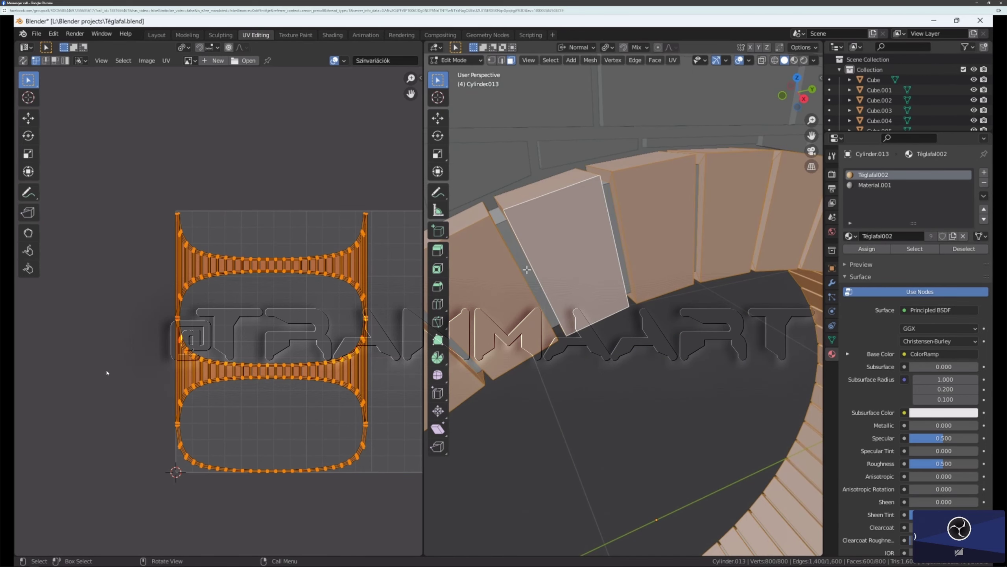
scroll(525, 270, up, 2)
scroll(525, 270, down, 8)
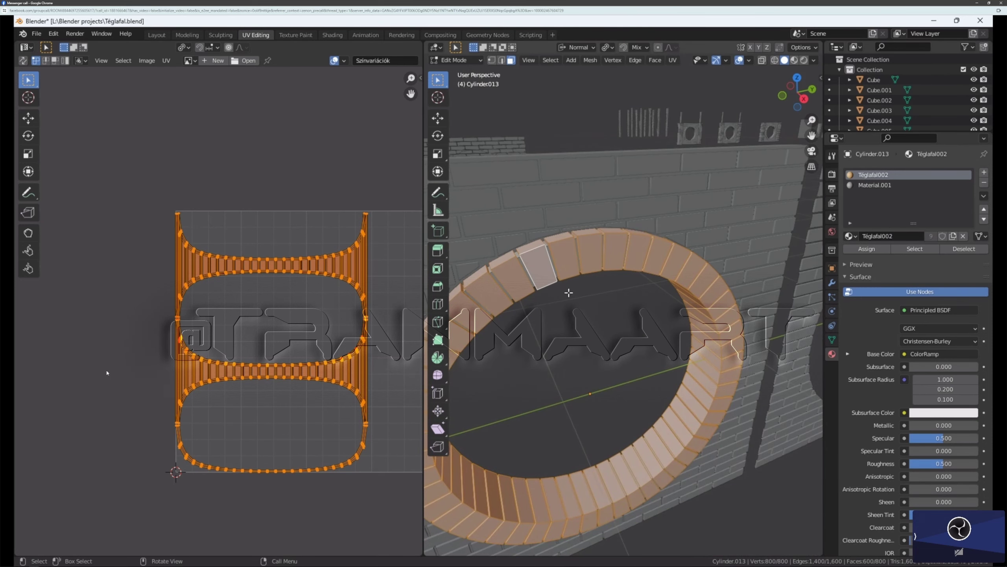
scroll(639, 524, up, 5)
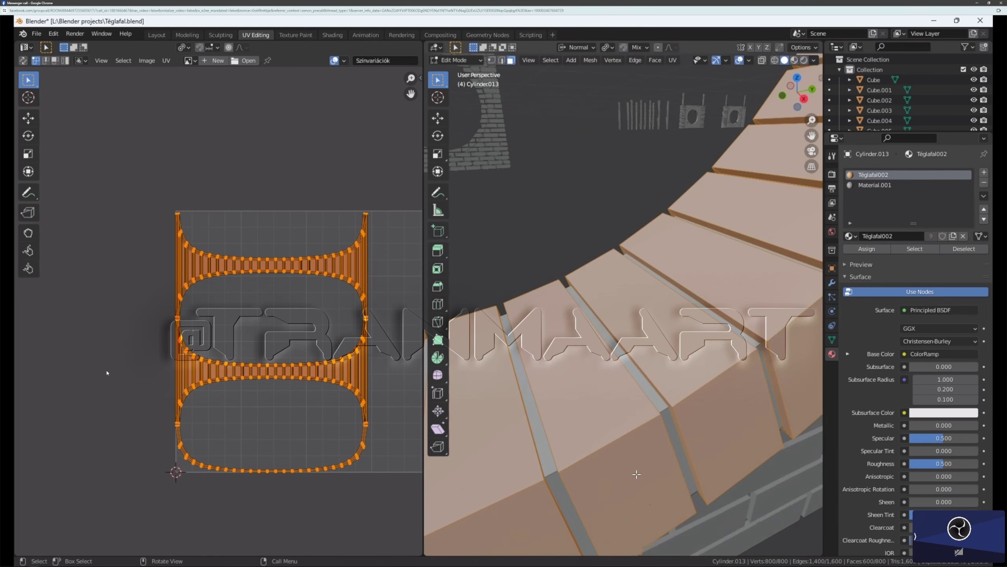
key(KP_Decimal)
scroll(582, 372, up, 2)
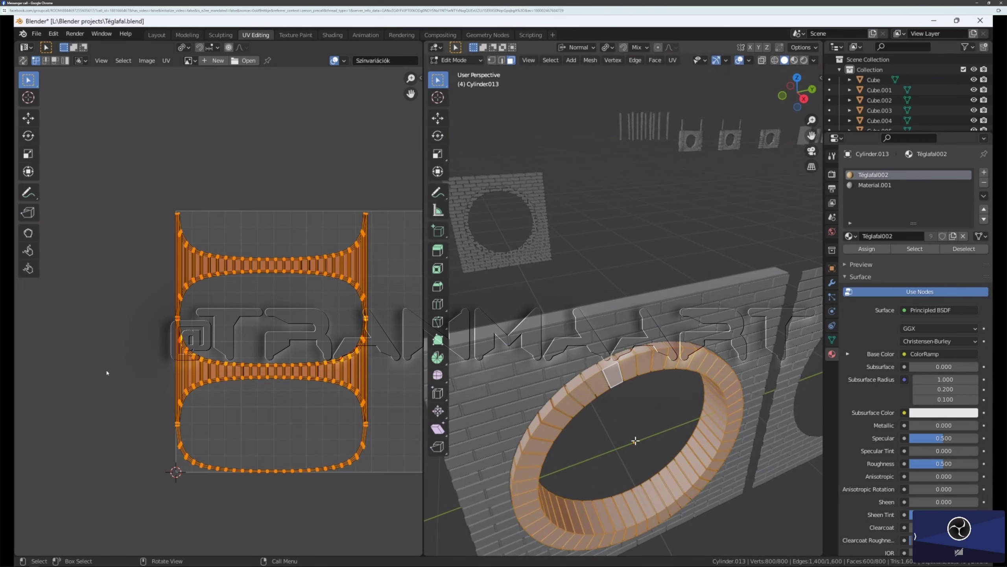
middle_drag(635, 440, 674, 432)
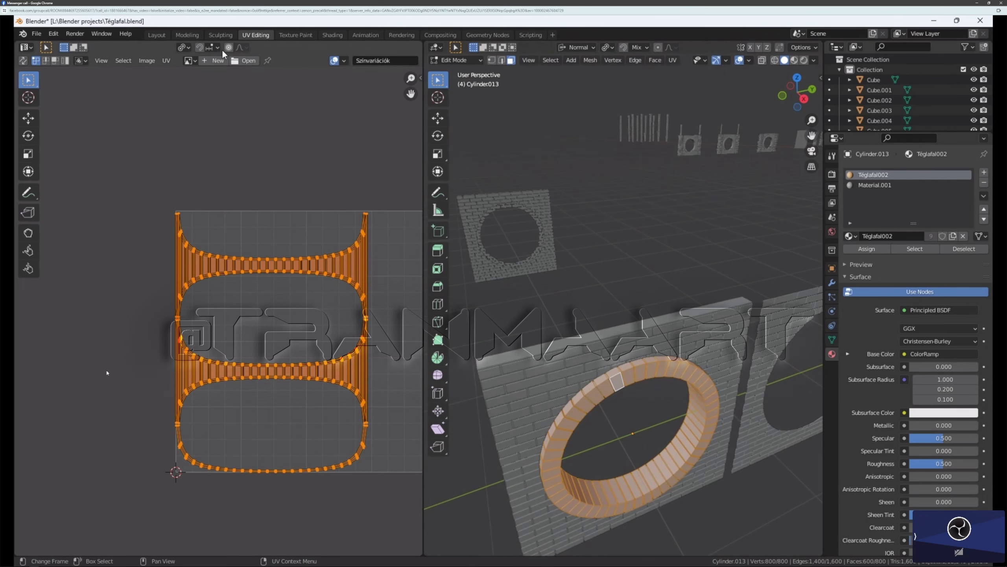
click(163, 60)
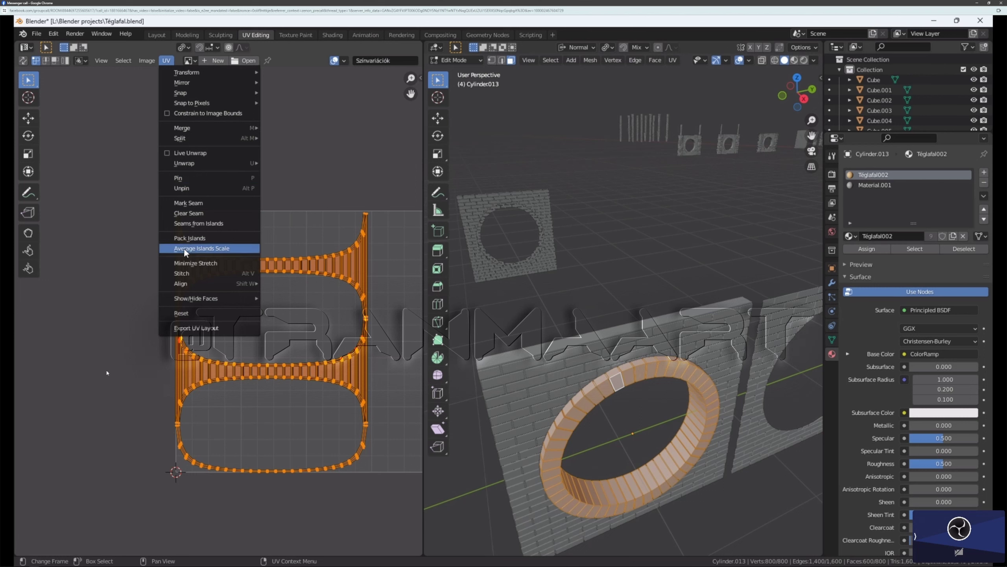
click(191, 238)
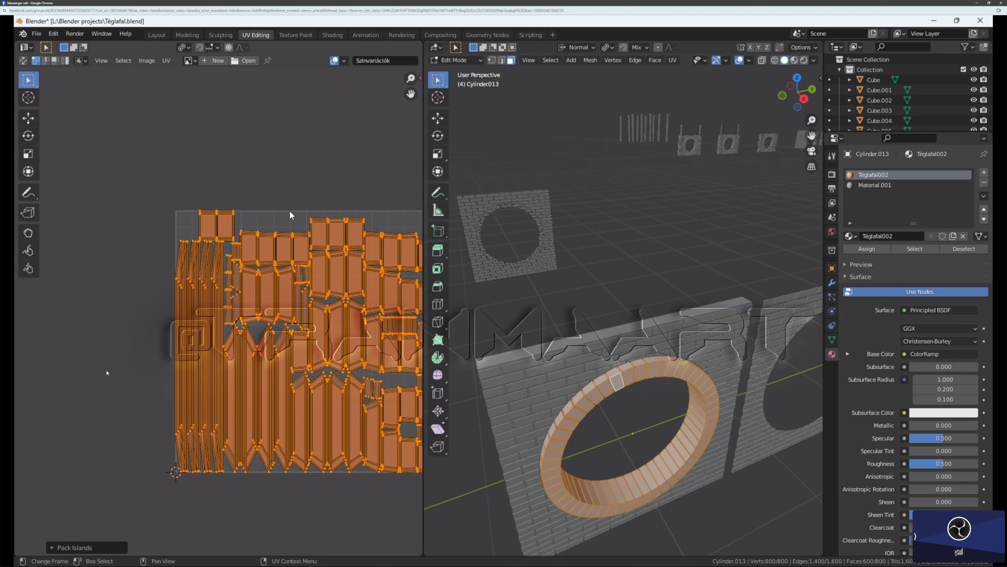
middle_drag(290, 213, 213, 204)
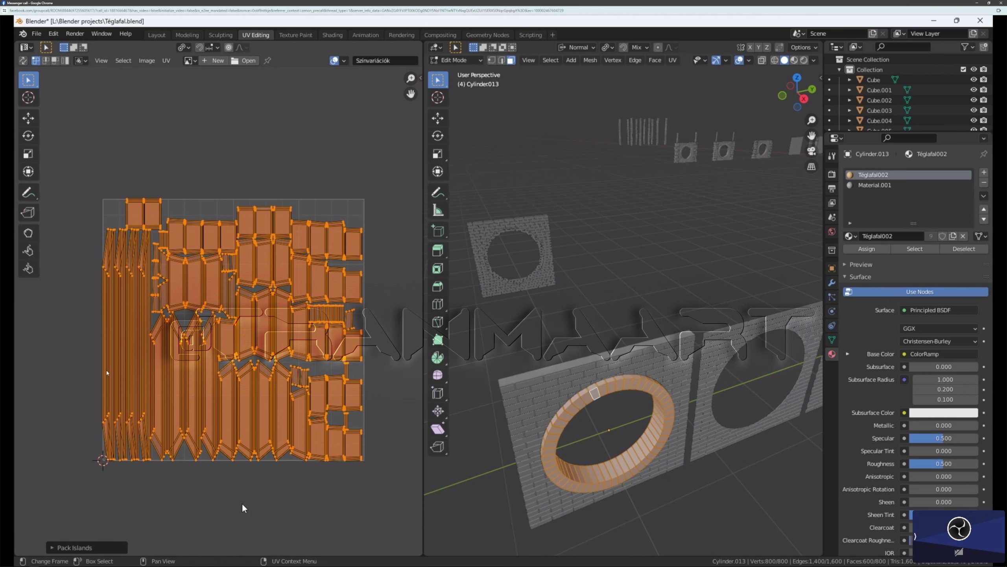
Step: Scale each of the brick faces' packed UV islands to 0 and inspect the arch ring's brick colours in the Shading workspace
key(s)
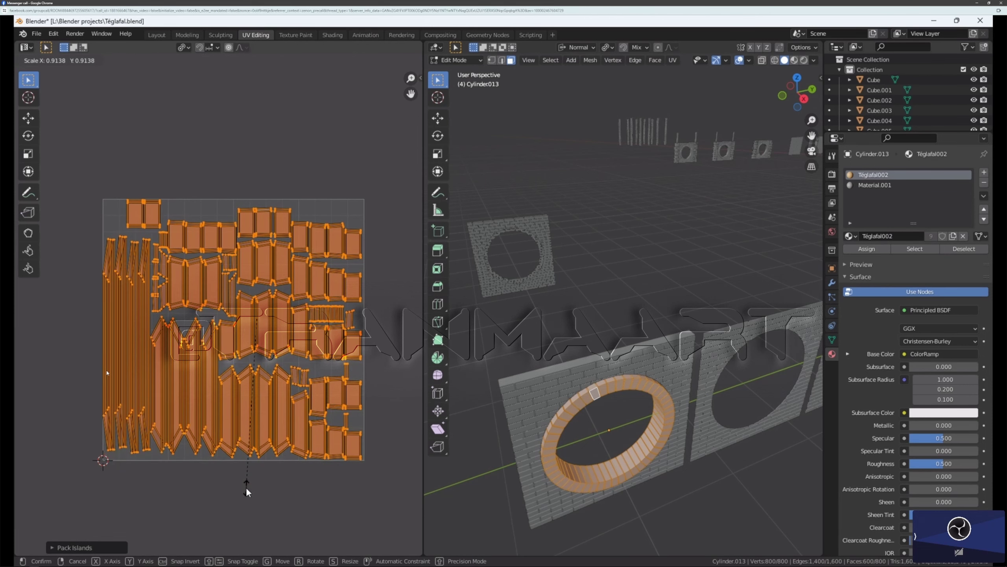
key(0)
key(Return)
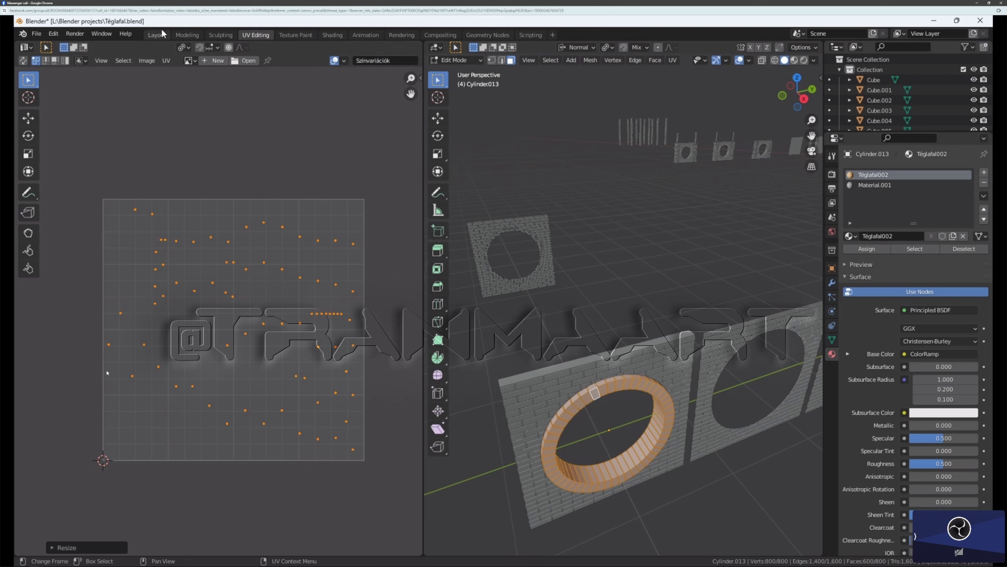
click(324, 34)
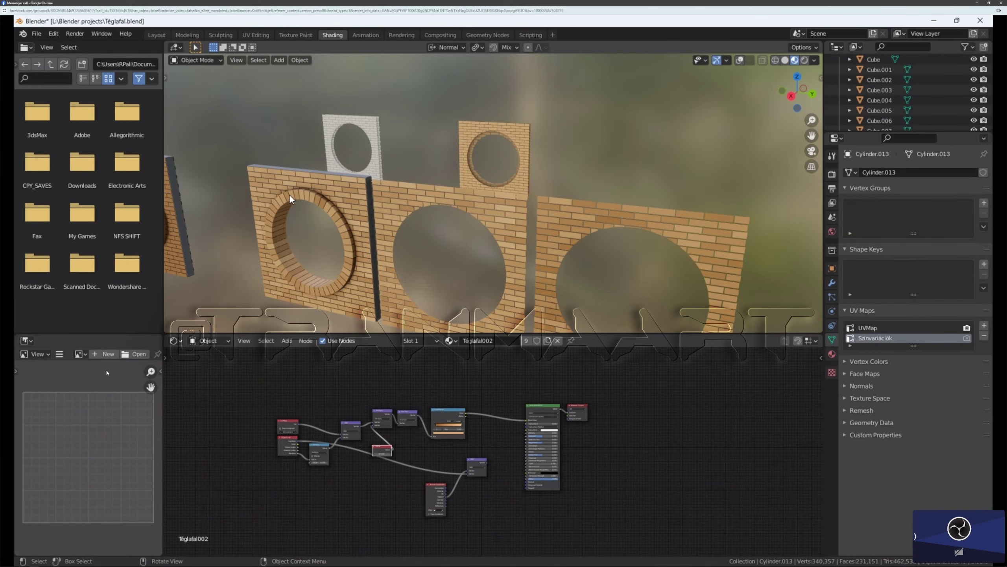
middle_drag(290, 194, 279, 227)
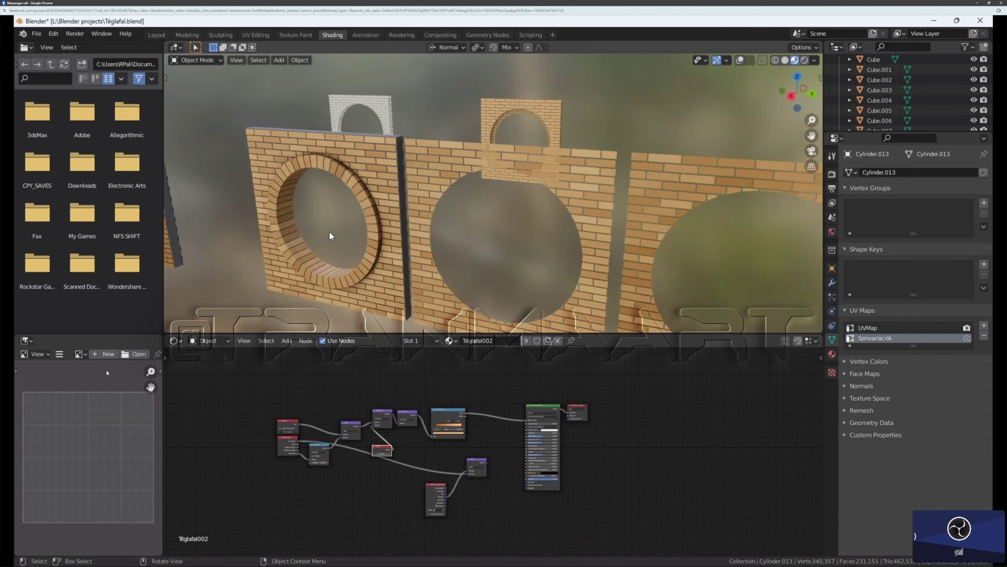
key(KP_4)
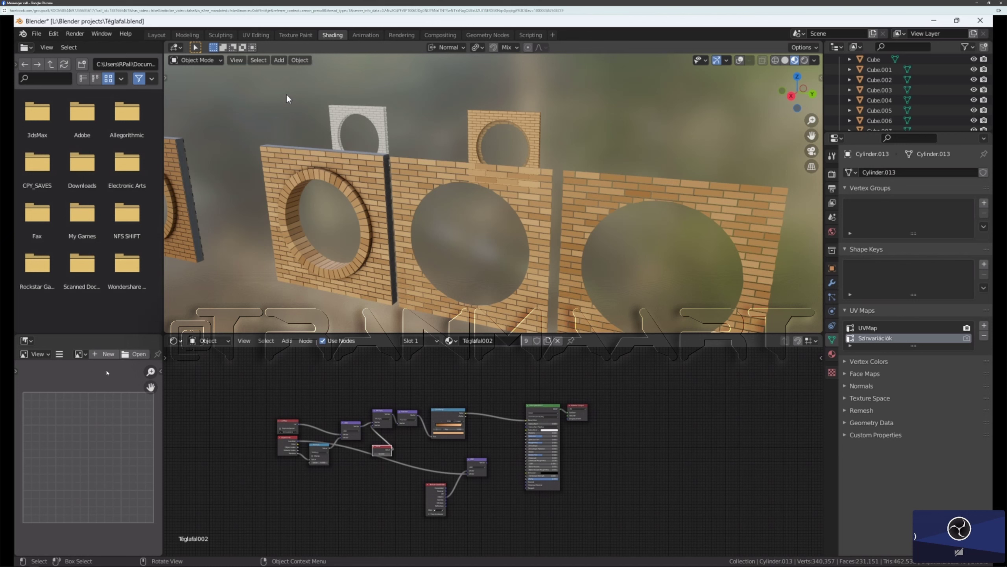
Step: Make a linked duplicate of the arch ring, moved 134.29 cm along the normal Y axis toward the middle wall
key(alt+d)
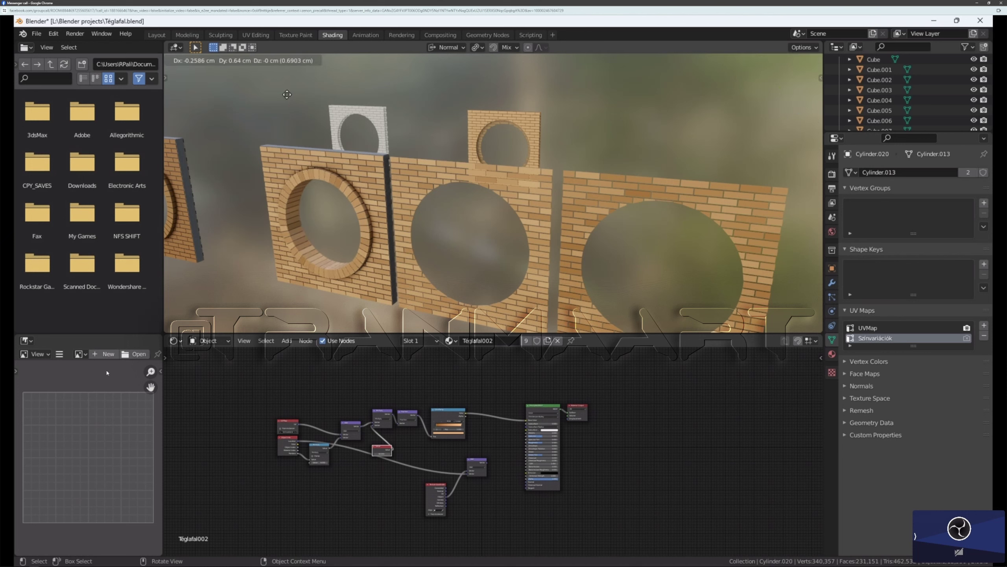
key(y)
key(y)
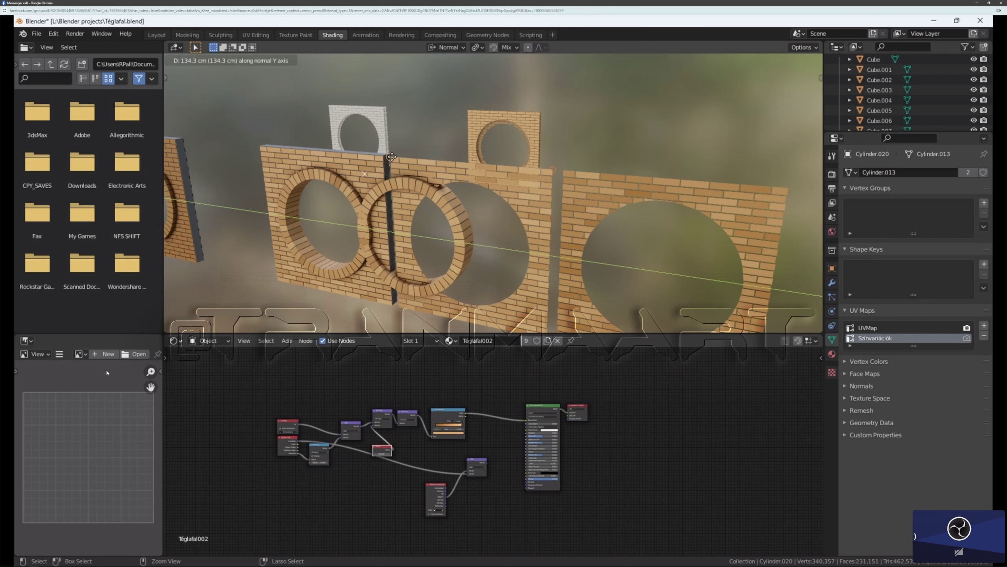
click(392, 156)
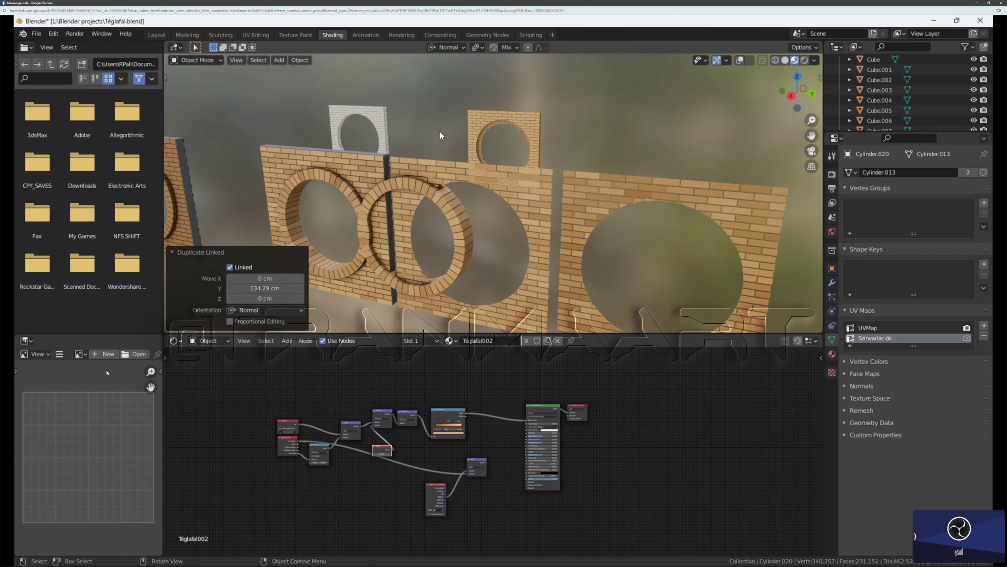
middle_drag(404, 173, 405, 175)
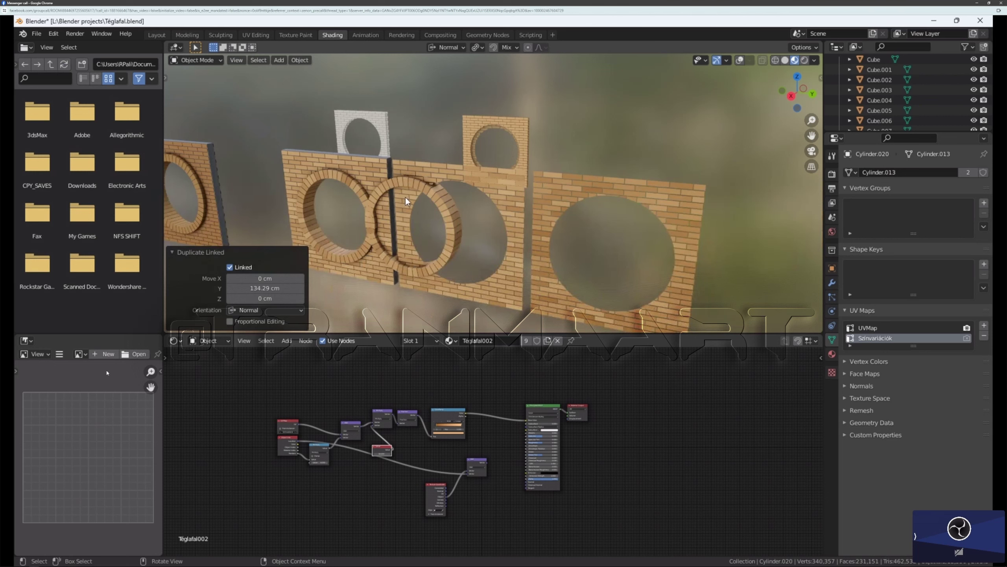
Step: Configure transforms to use Global orientation and the Median Point pivot, with snapping set to Center
click(462, 45)
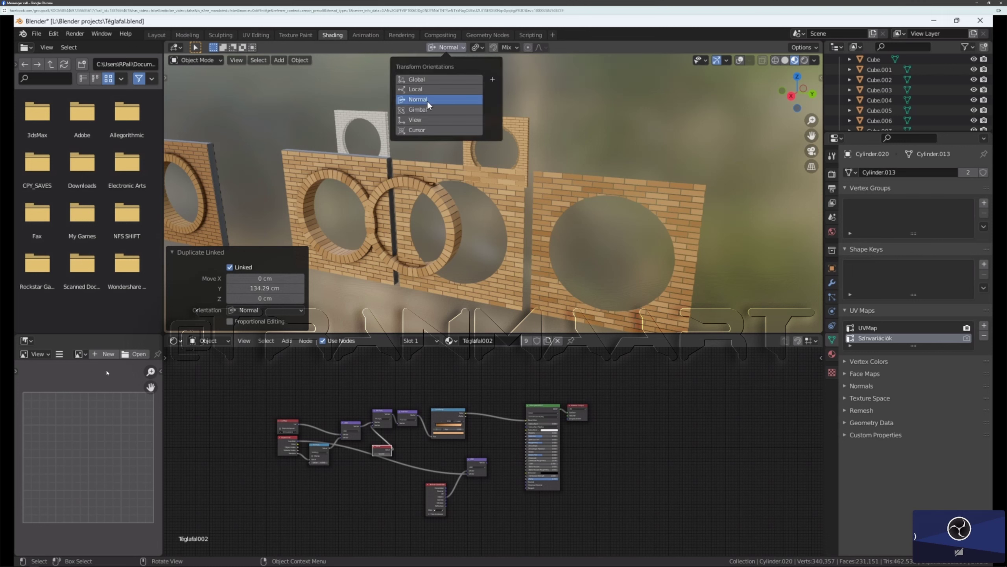
click(429, 79)
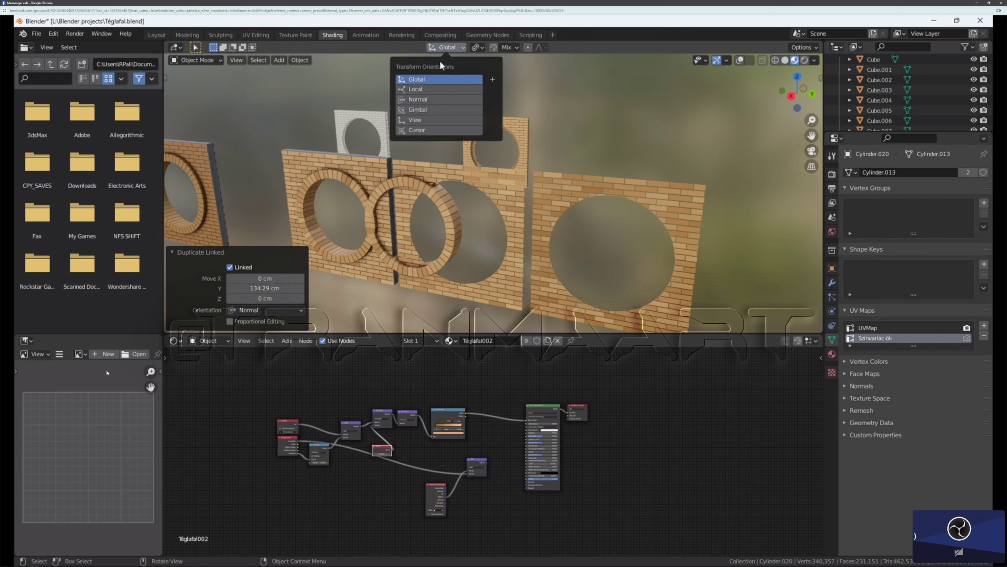
click(475, 47)
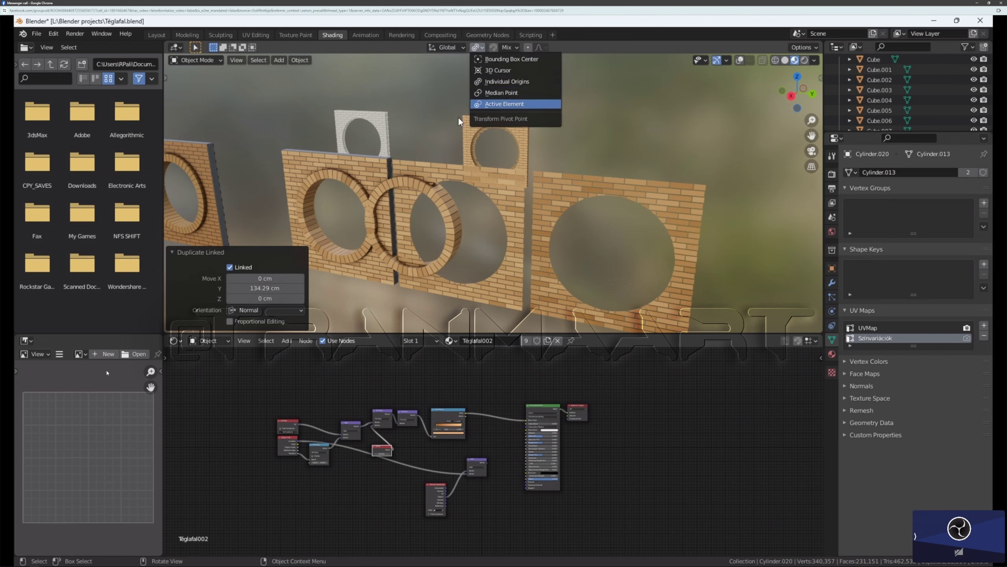
click(496, 81)
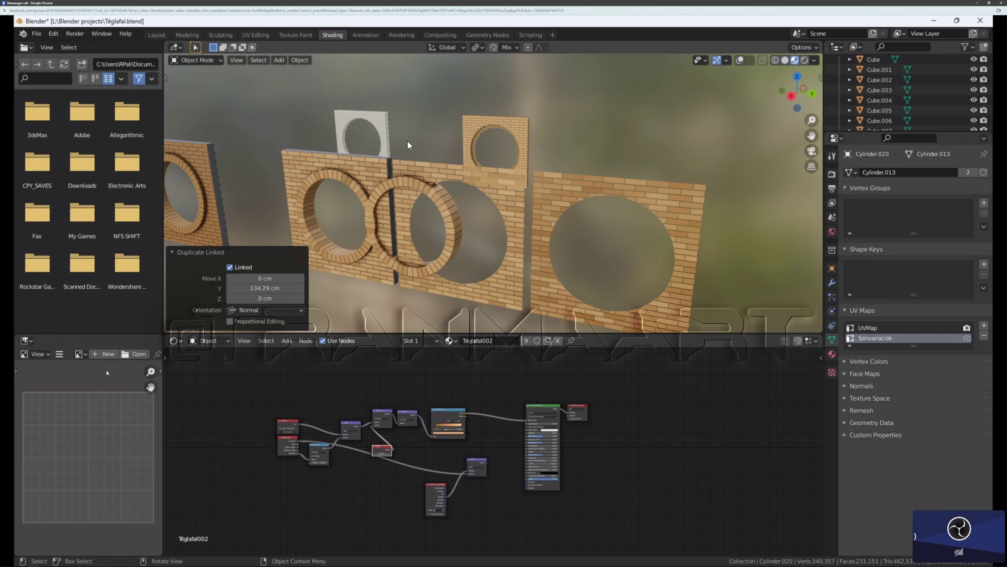
click(481, 46)
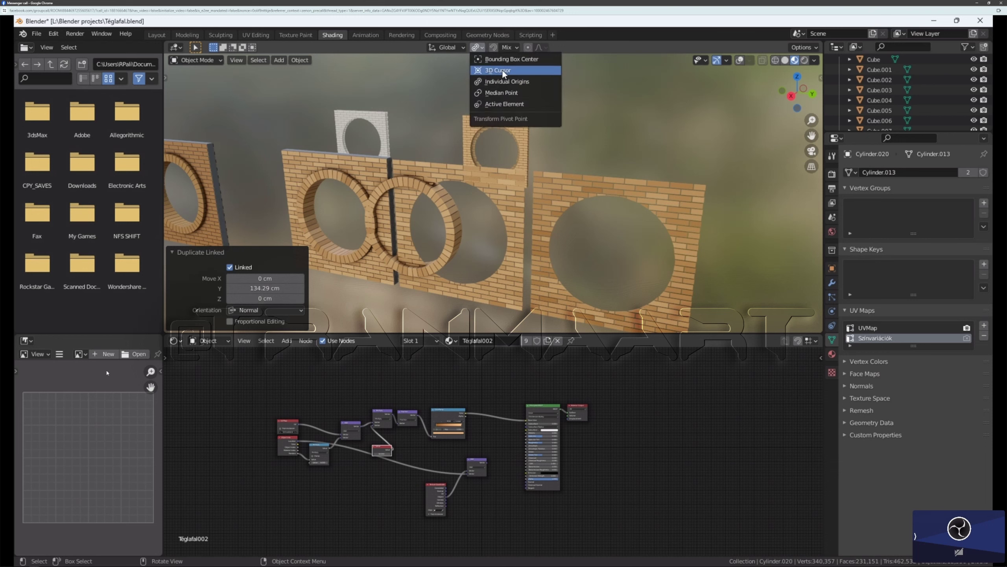
click(504, 92)
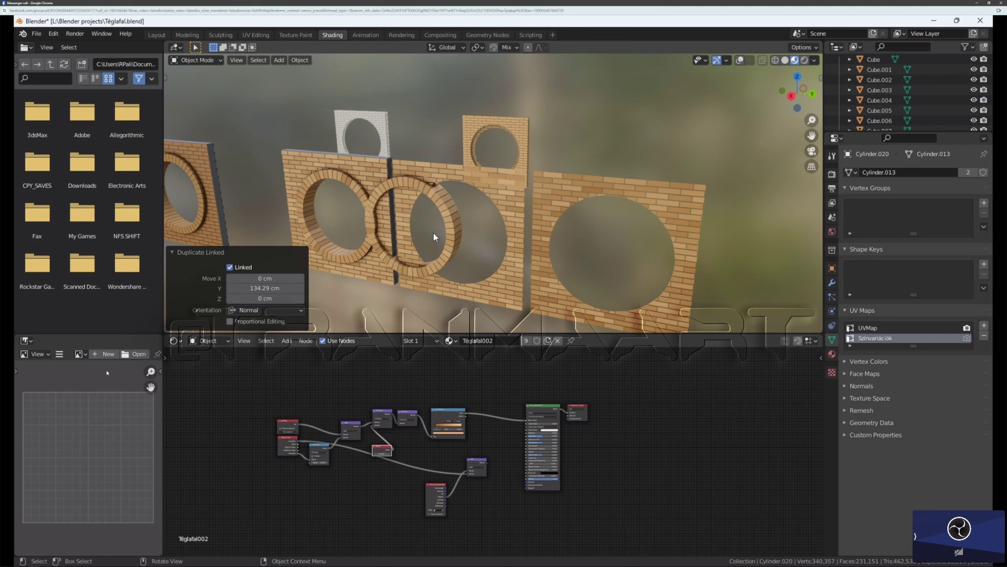
click(516, 48)
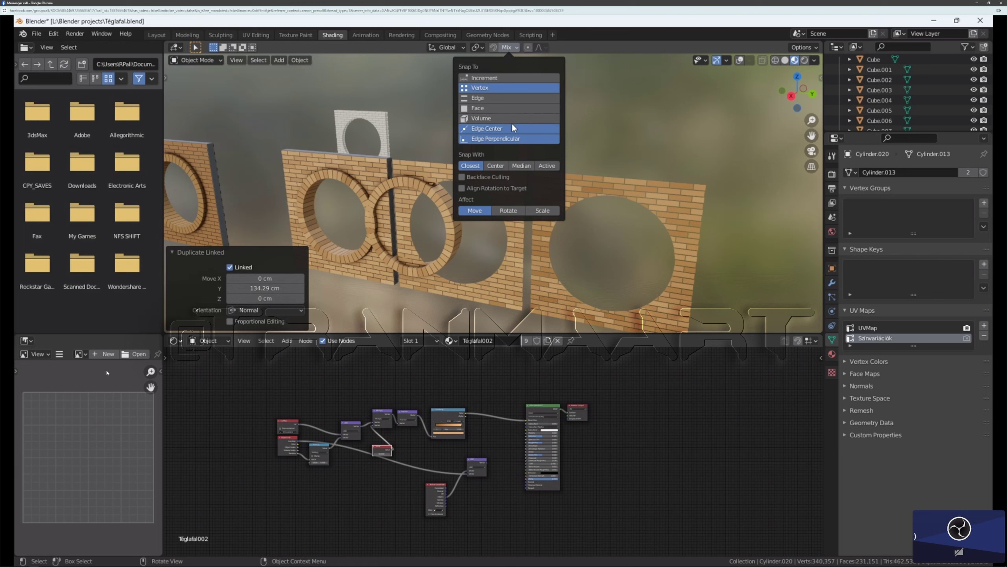
click(496, 166)
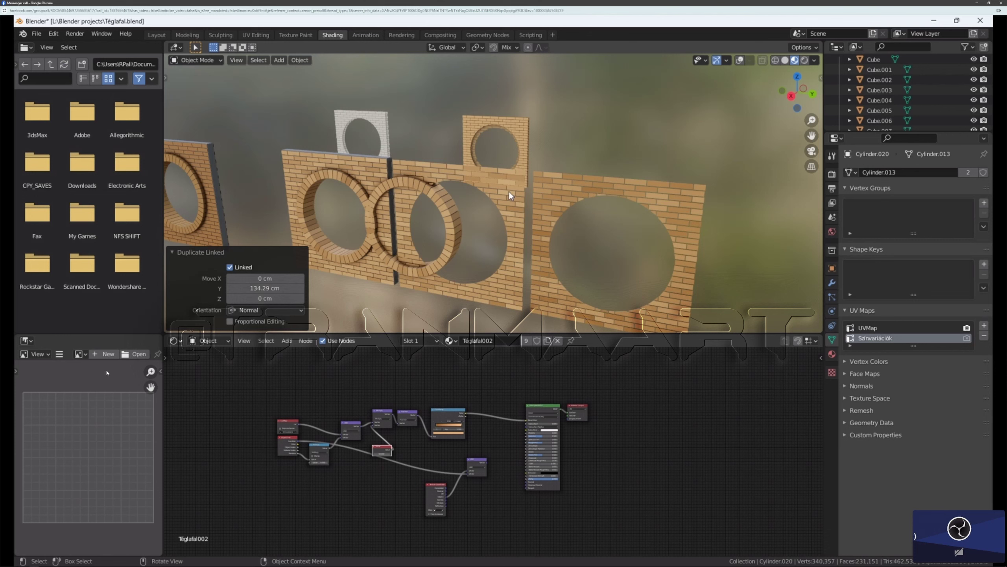
Step: Move the duplicate arch ring about 39.9 cm along the global Y axis toward the middle wall's opening
key(g)
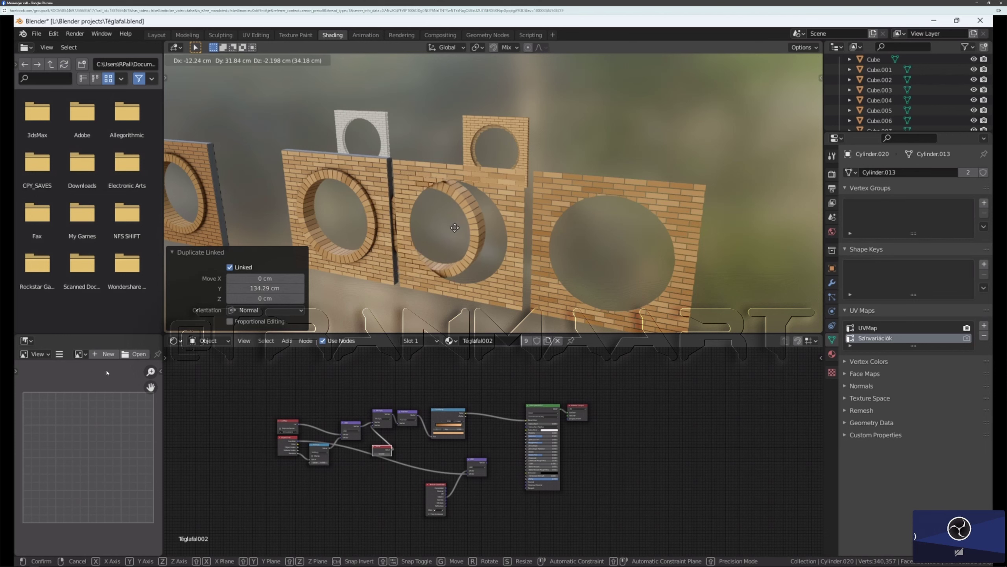
key(y)
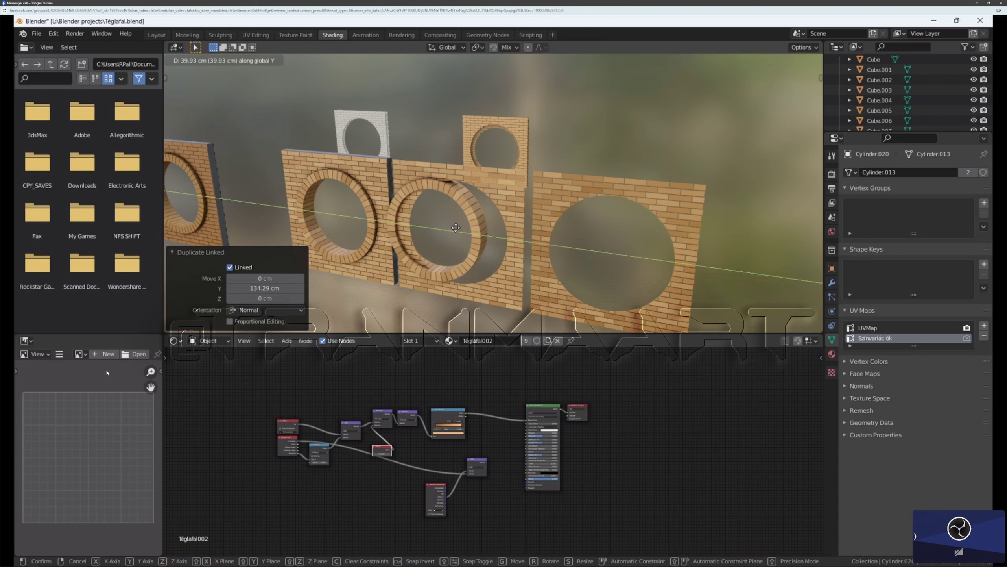
click(456, 227)
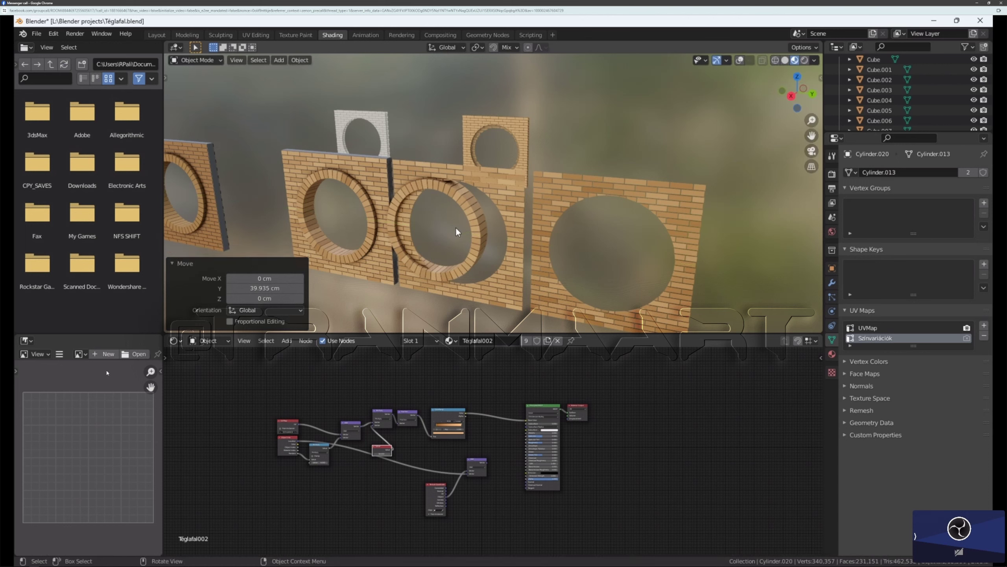
middle_drag(456, 227, 584, 139)
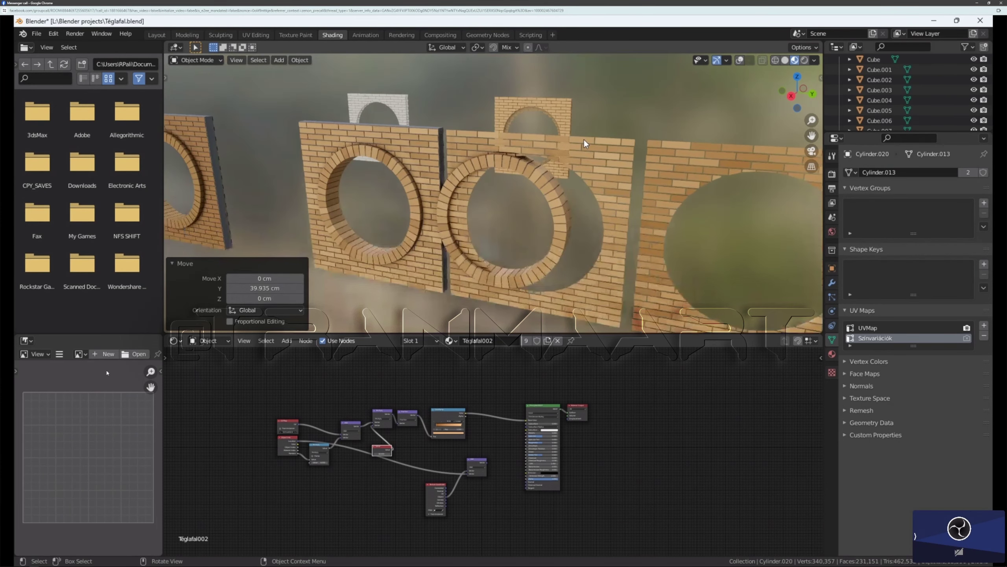
scroll(584, 138, up, 5)
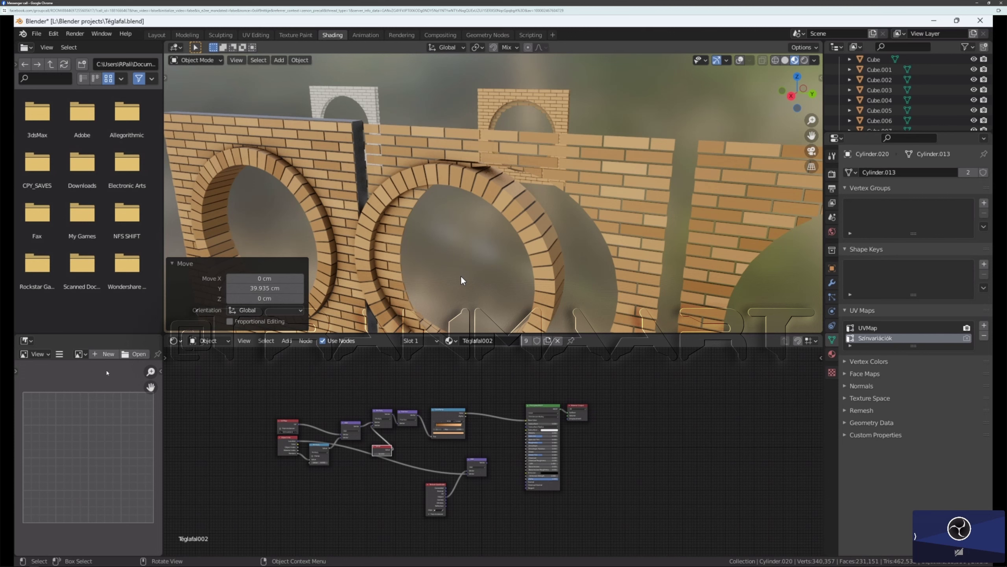
scroll(461, 276, down, 1)
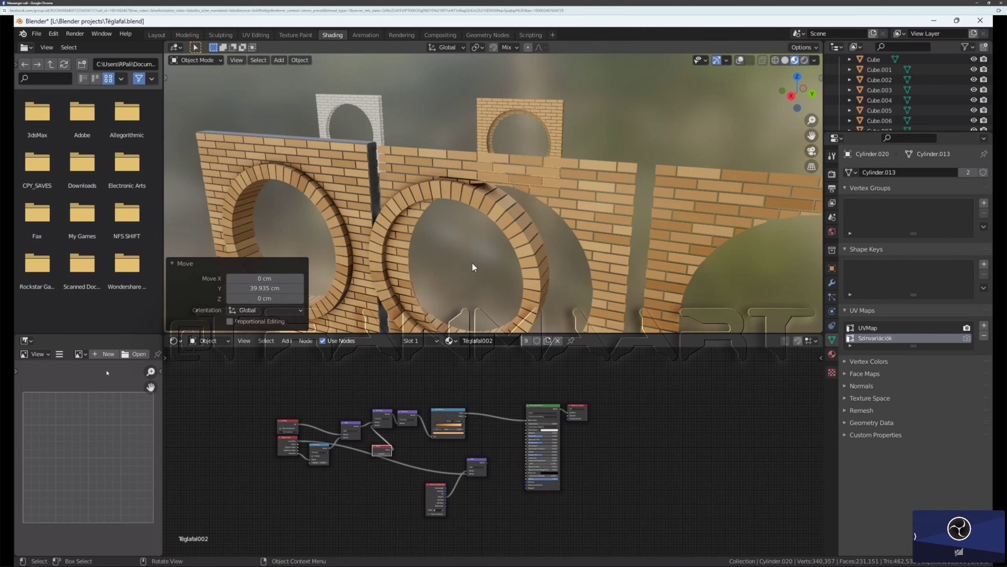
Step: Shift the duplicate ring freely by about -4.2, 11.3 and -1.2 cm in X, Y and Z, plus 17.0 cm along global Y
key(g)
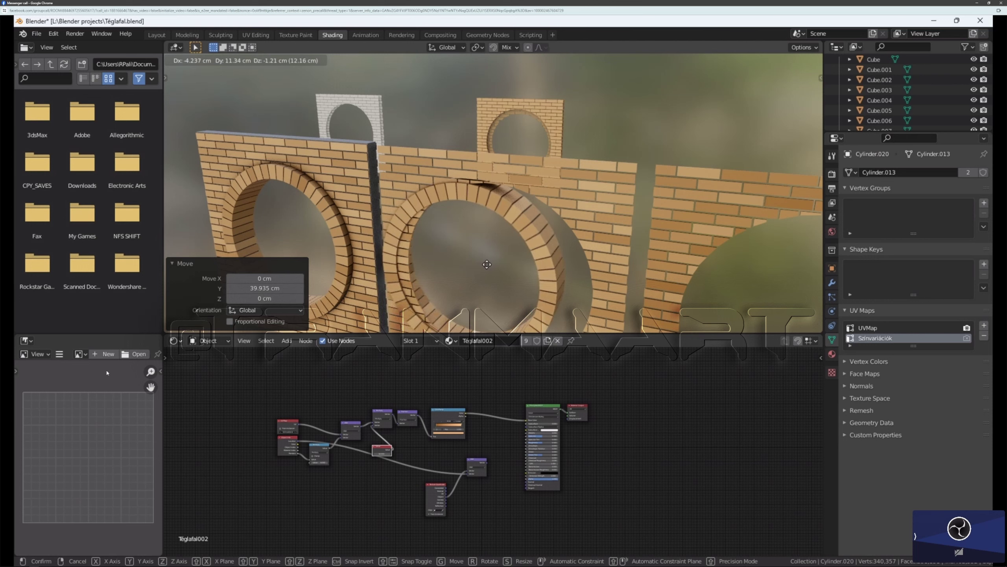
click(487, 264)
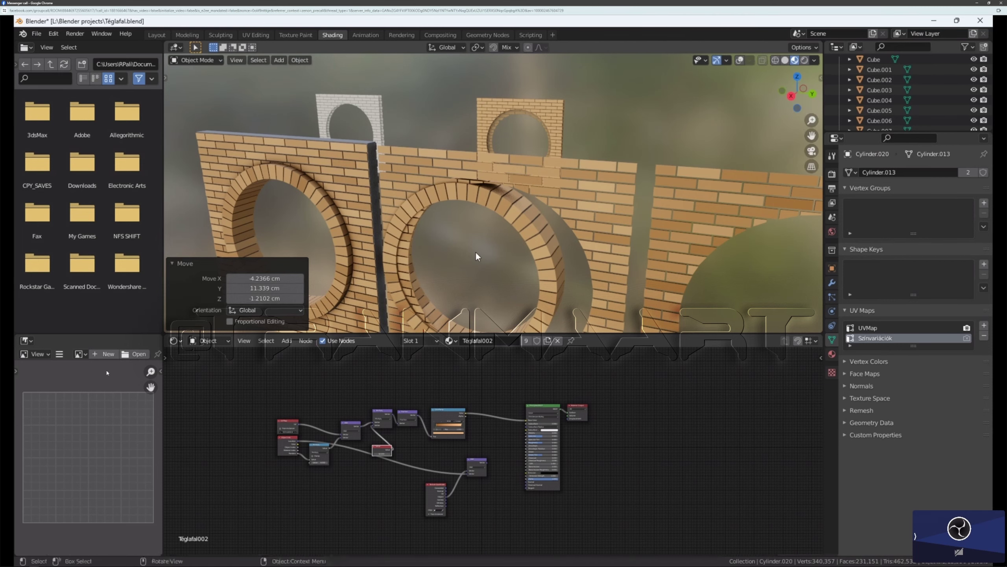
middle_drag(472, 244, 510, 225)
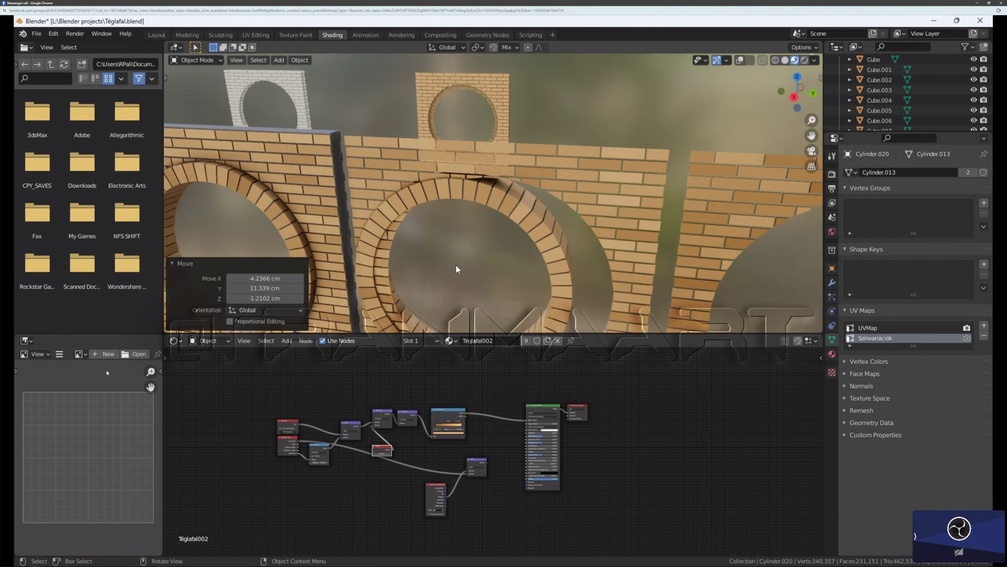
key(g)
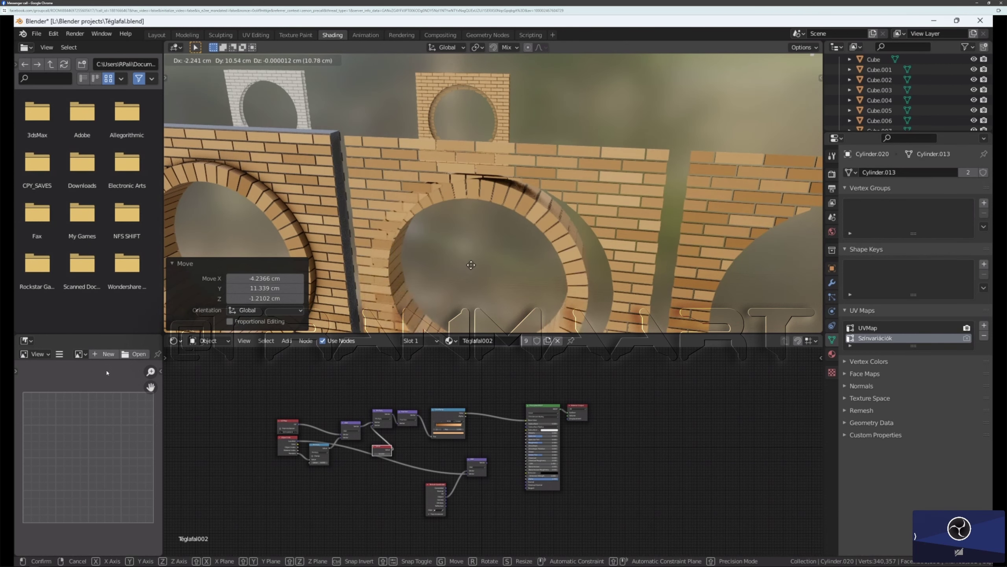
key(y)
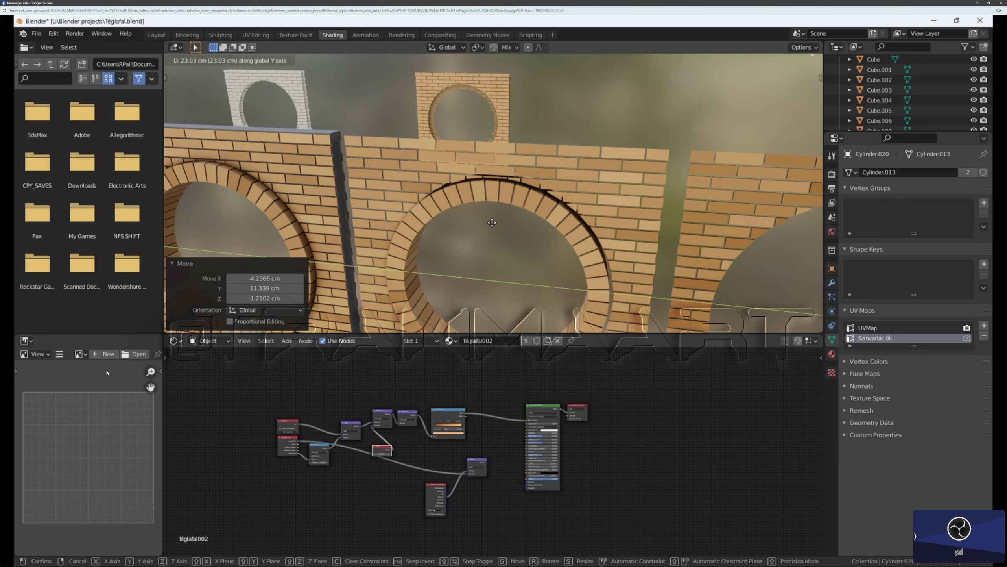
click(481, 248)
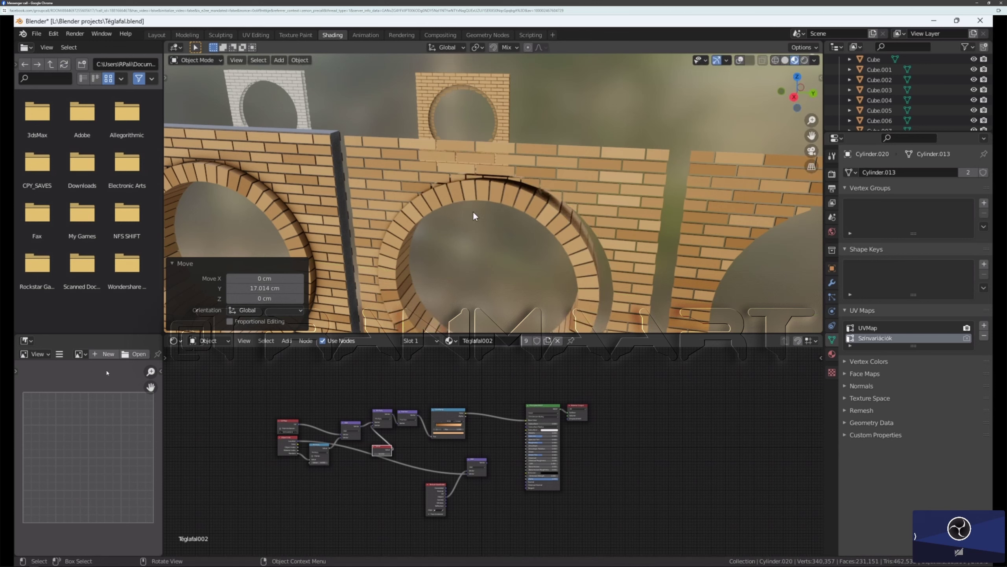
scroll(476, 203, down, 5)
mouse_move(470, 246)
middle_down()
mouse_move(483, 238)
mouse_move(479, 219)
mouse_move(482, 232)
middle_up()
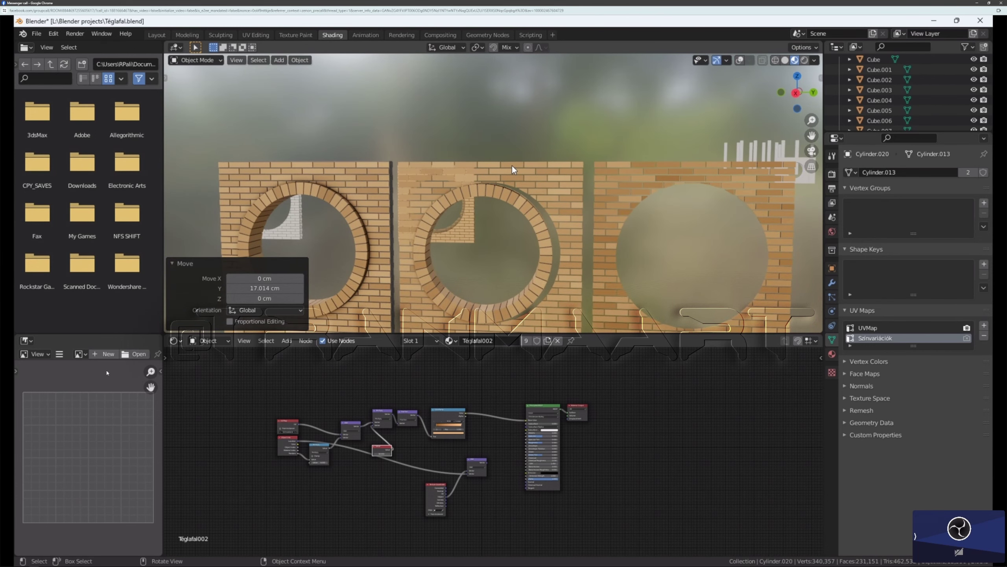
Step: Delete the duplicate arch ring from the middle wall's opening
key(Delete)
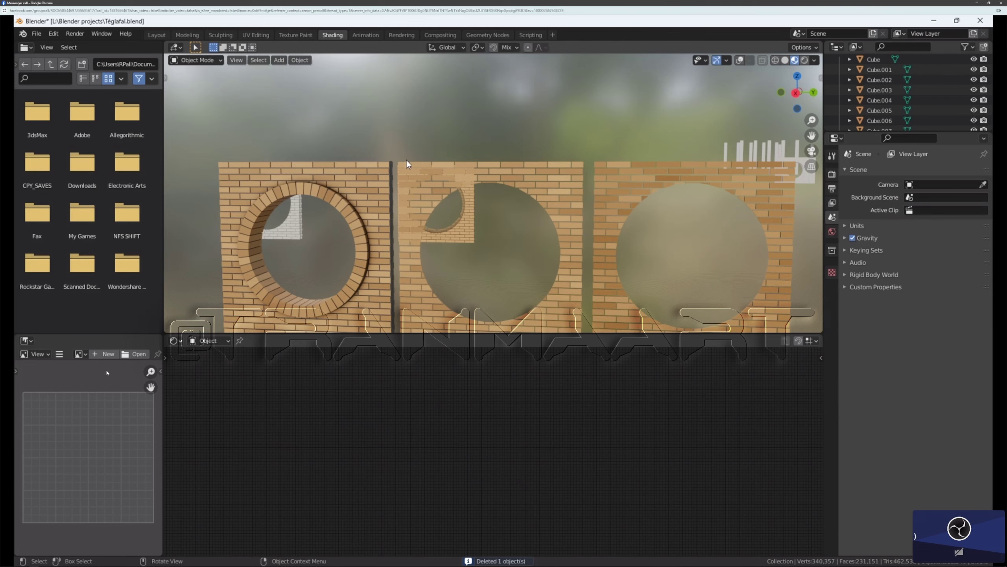
mouse_move(433, 128)
middle_down()
mouse_move(420, 133)
mouse_move(425, 146)
middle_up()
scroll(430, 147, up, 3)
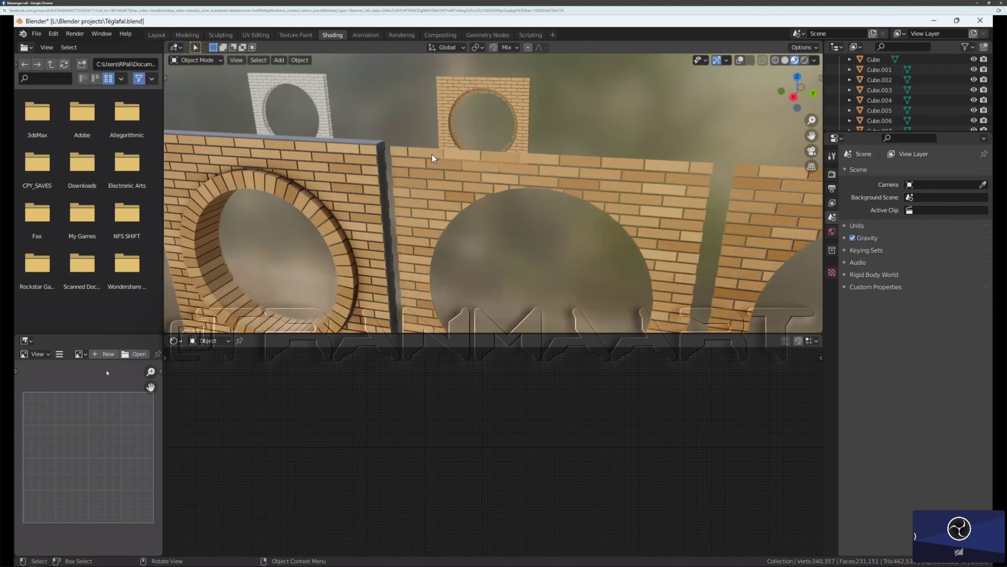
scroll(433, 155, down, 1)
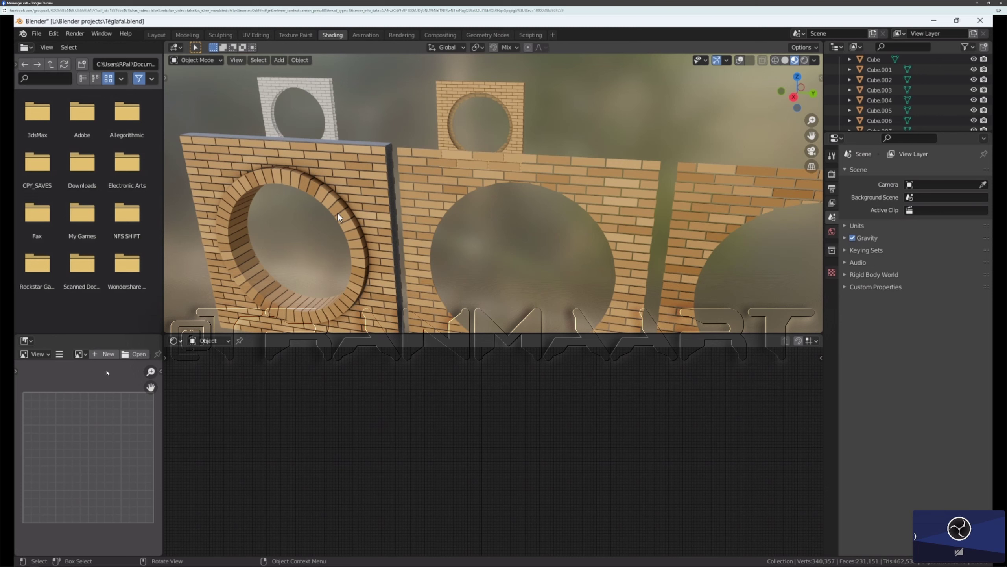
Step: Try to repeat the linked duplication with its 134.29 cm Y offset, and undo the repeat
key(shift+r)
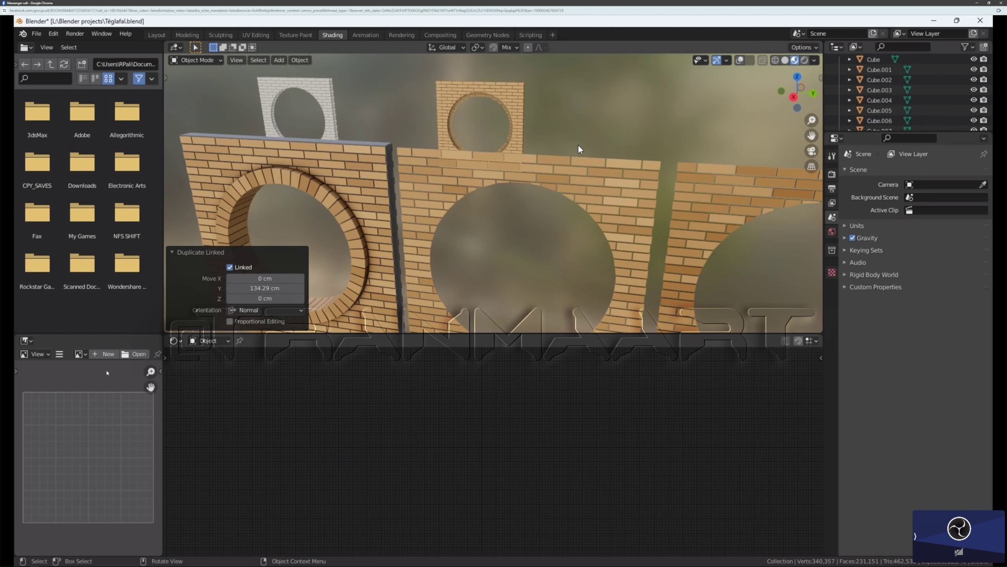
key(ctrl)
key(ctrl+z)
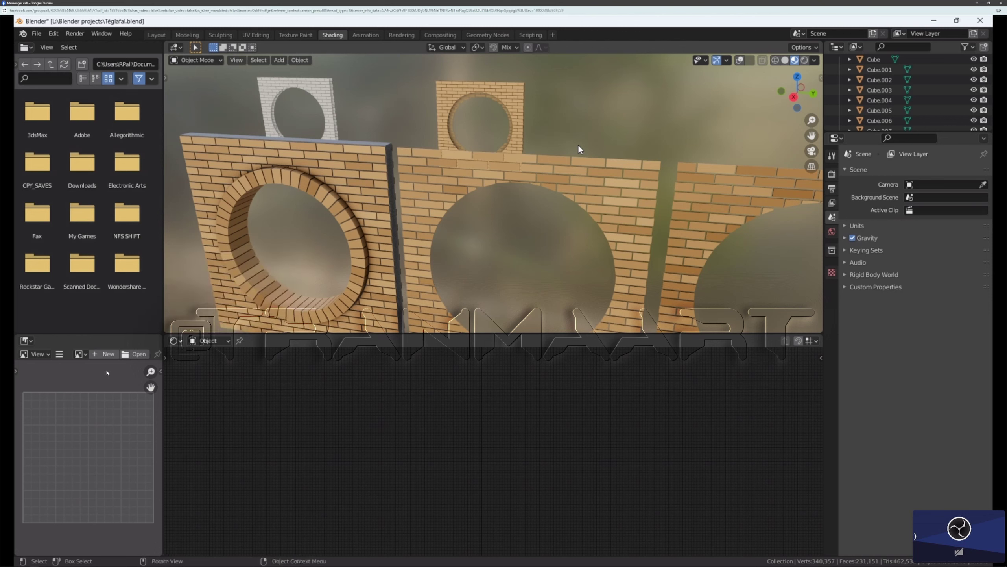
Step: Redo the duplicate arch ring in the middle wall's opening and delete that ring again
key(ctrl)
key(ctrl+shift+z)
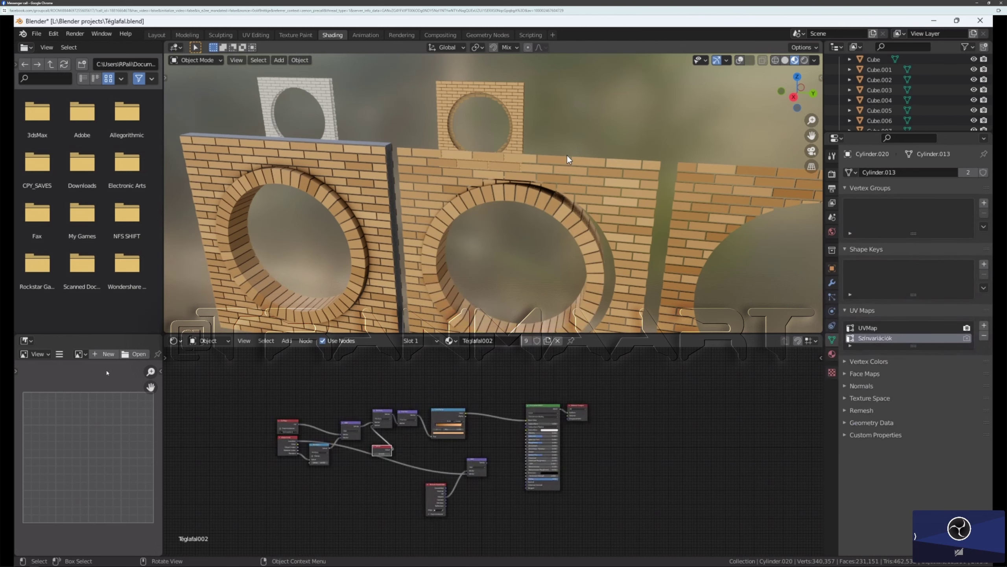
key(Delete)
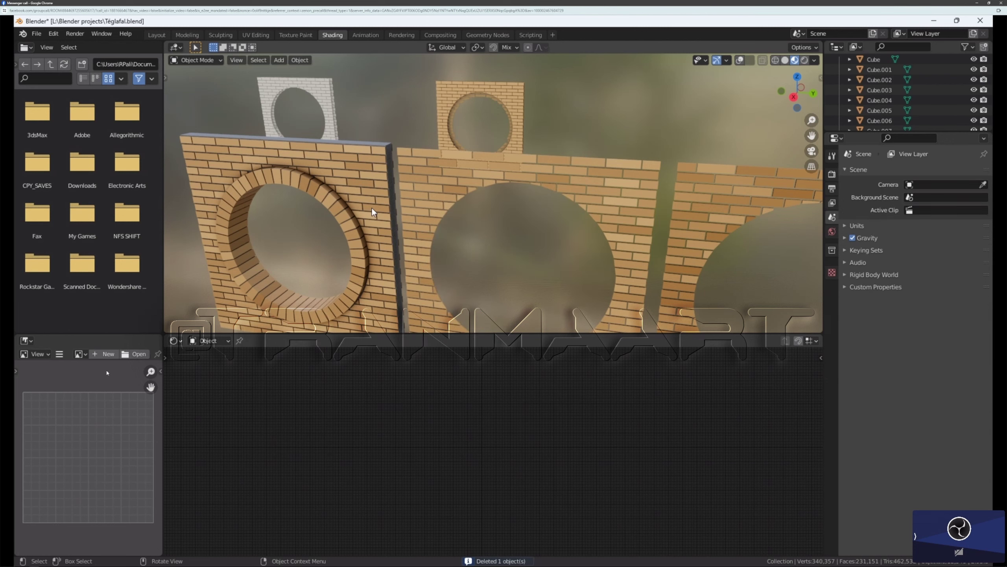
Step: Make a linked duplicate of the front wall's arch ring, moved about 210.27 cm along global Y into the middle wall's opening
click(341, 213)
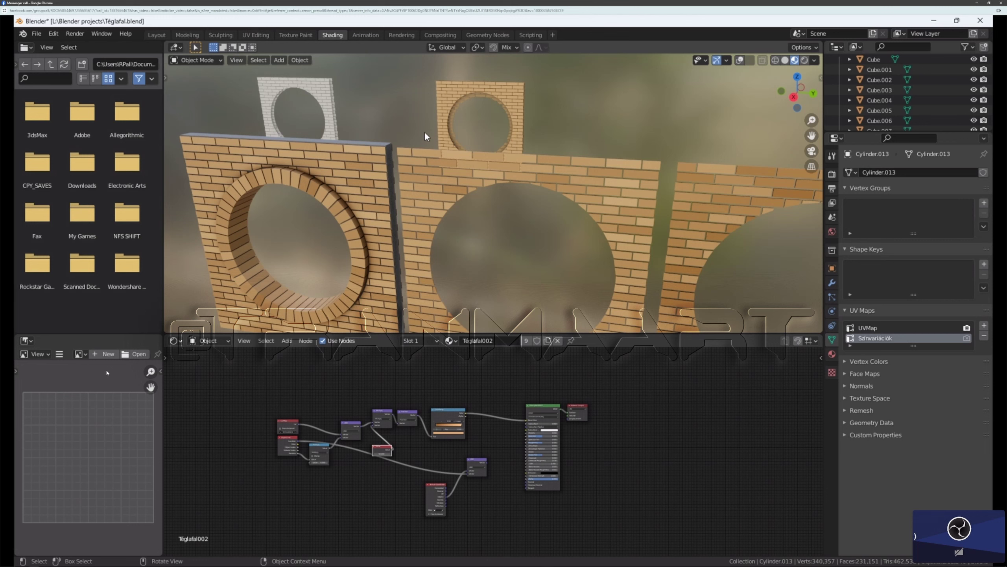
key(alt+d)
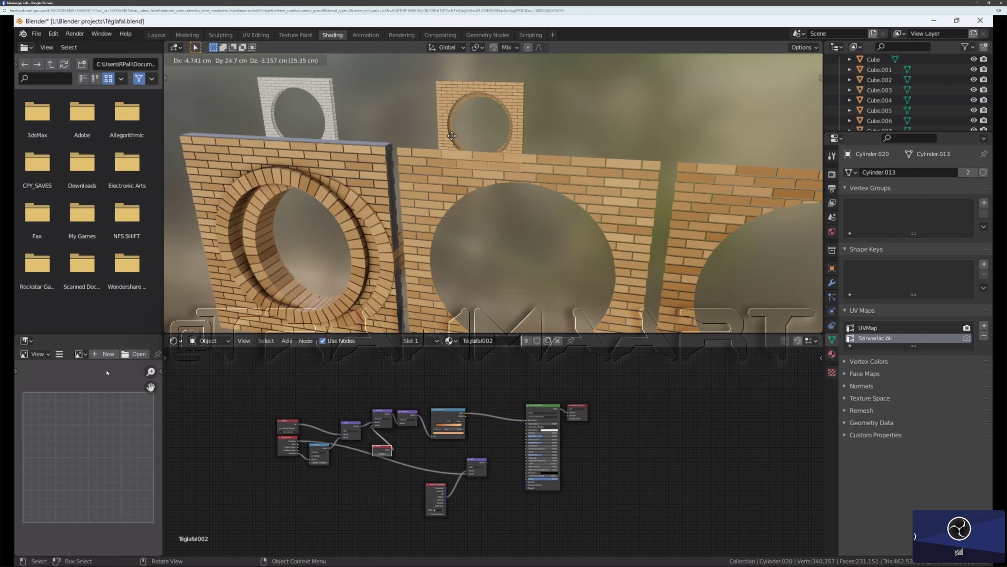
key(y)
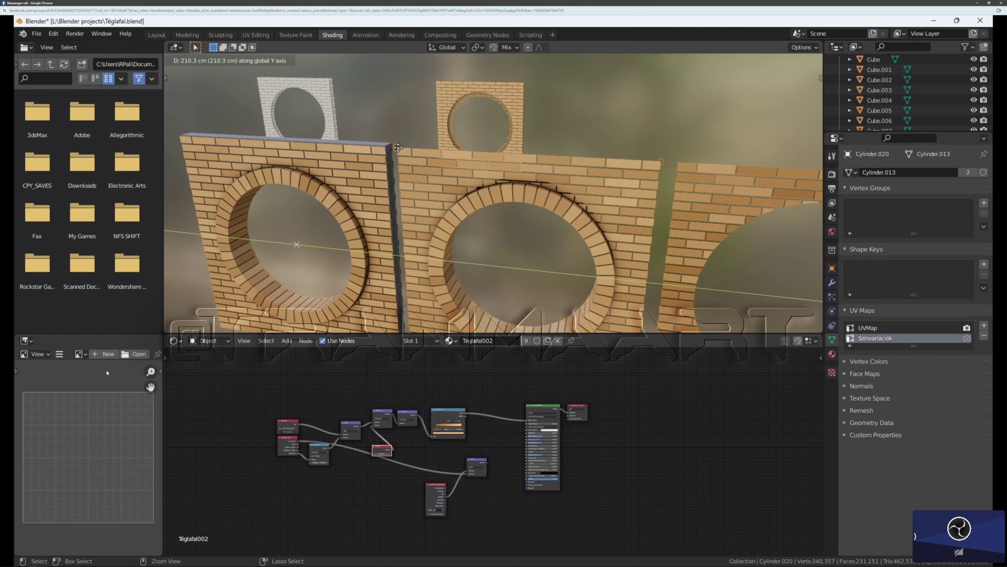
click(398, 147)
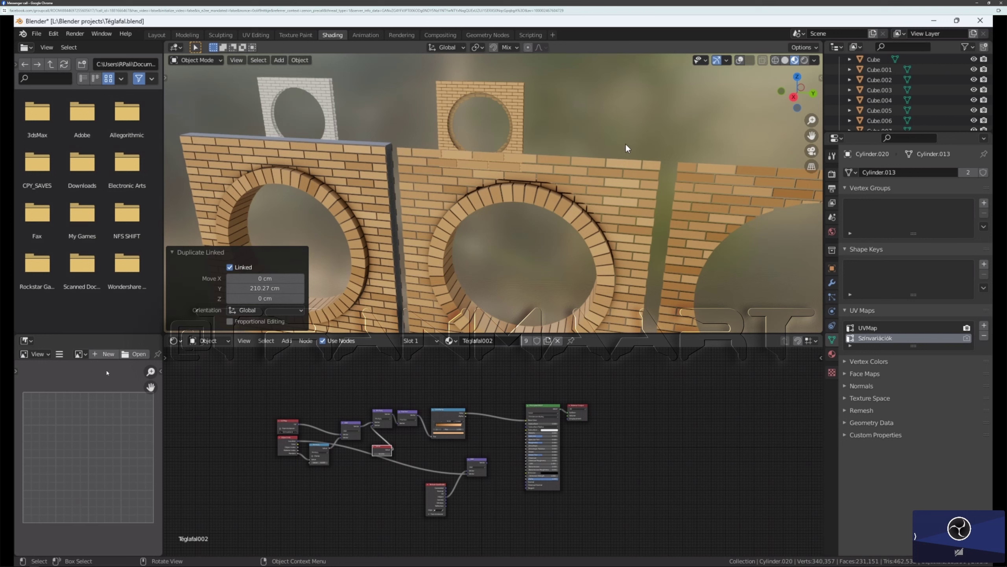
Step: Examine the duplicate ring's fit in the middle wall's opening and the whole row of brick walls from farther away
middle_drag(631, 140, 613, 217)
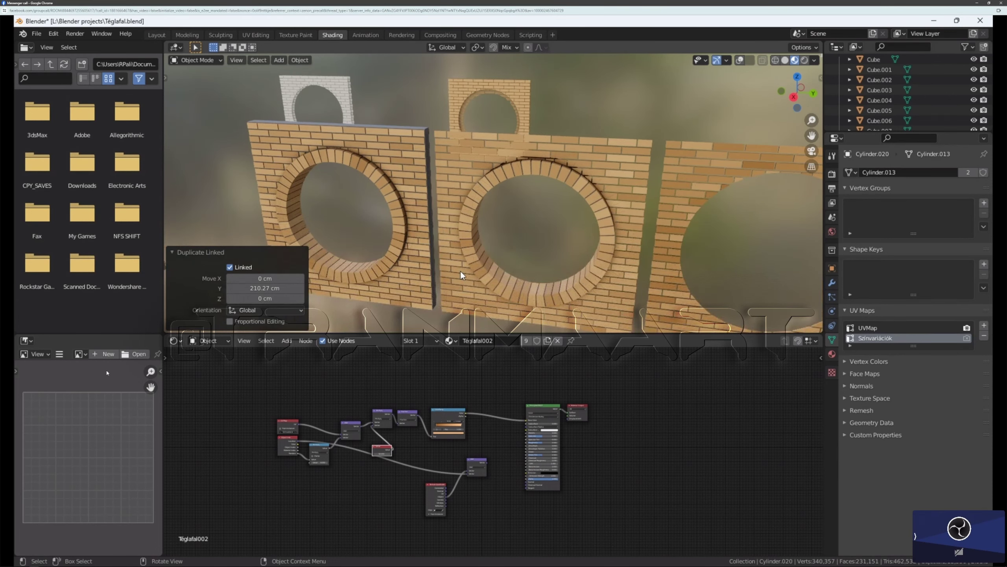
scroll(505, 216, down, 2)
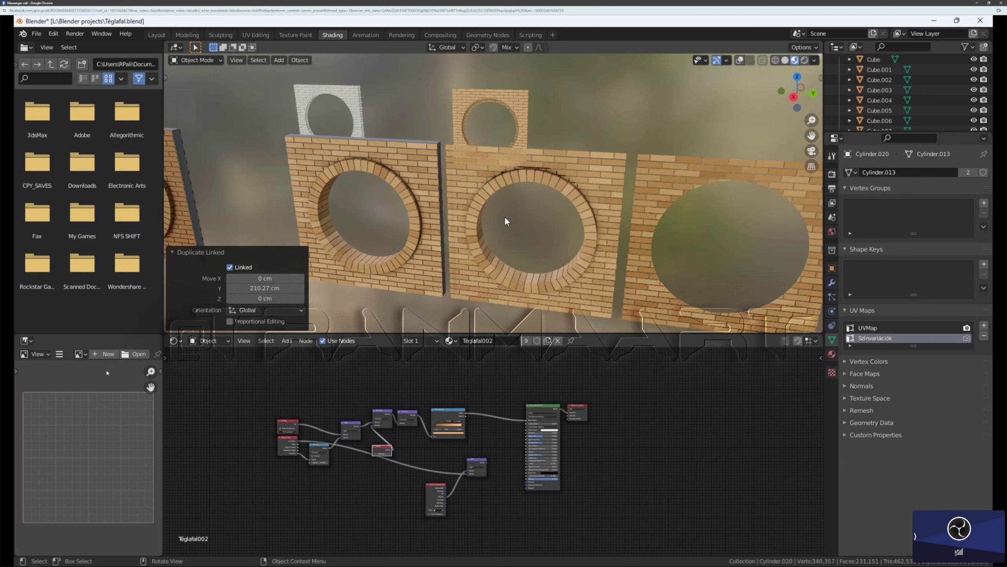
scroll(516, 202, down, 1)
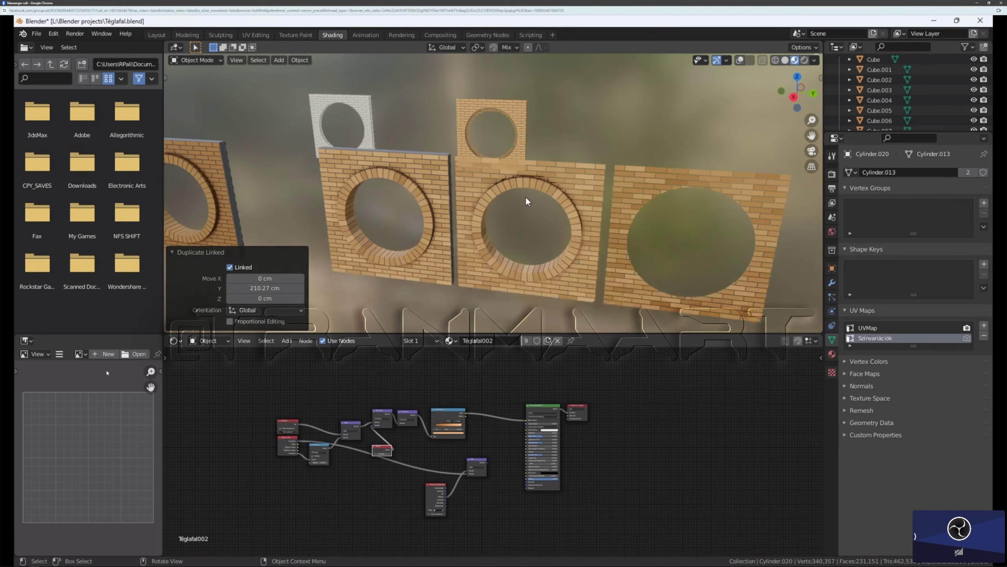
scroll(534, 220, down, 1)
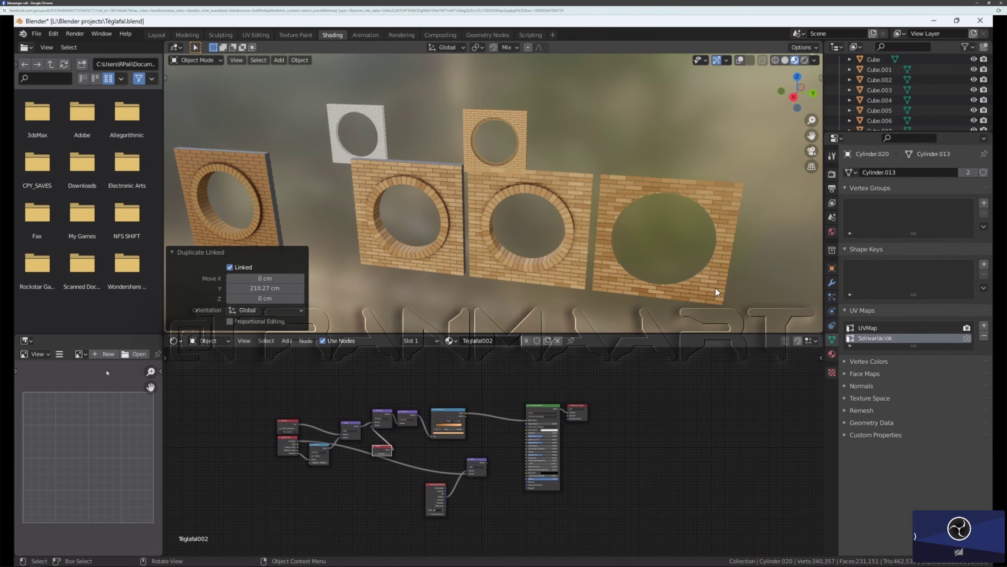
scroll(772, 285, up, 1)
mouse_move(768, 270)
middle_down()
mouse_move(647, 240)
mouse_move(759, 260)
mouse_move(629, 258)
mouse_move(763, 258)
middle_up()
scroll(668, 246, down, 3)
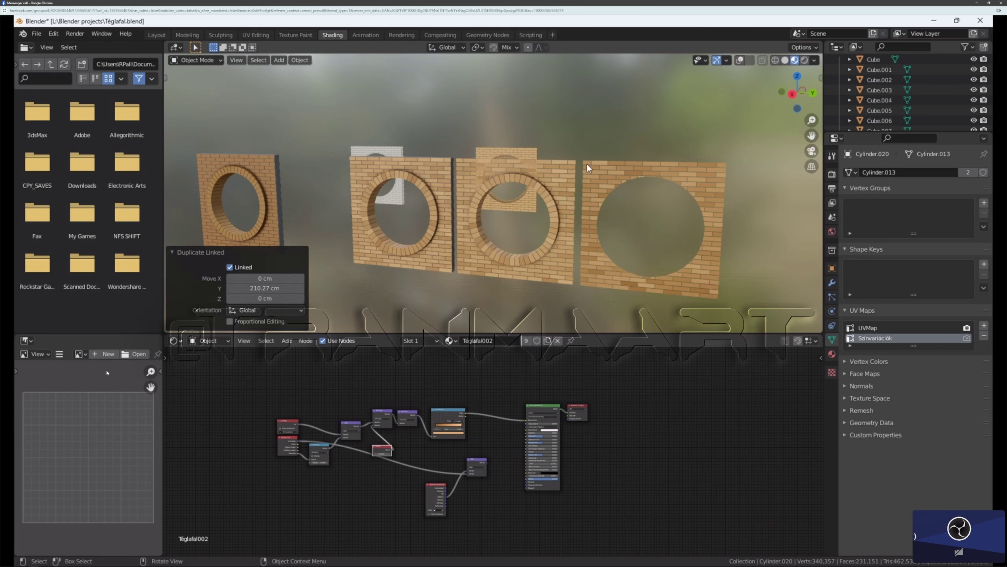
scroll(591, 196, down, 1)
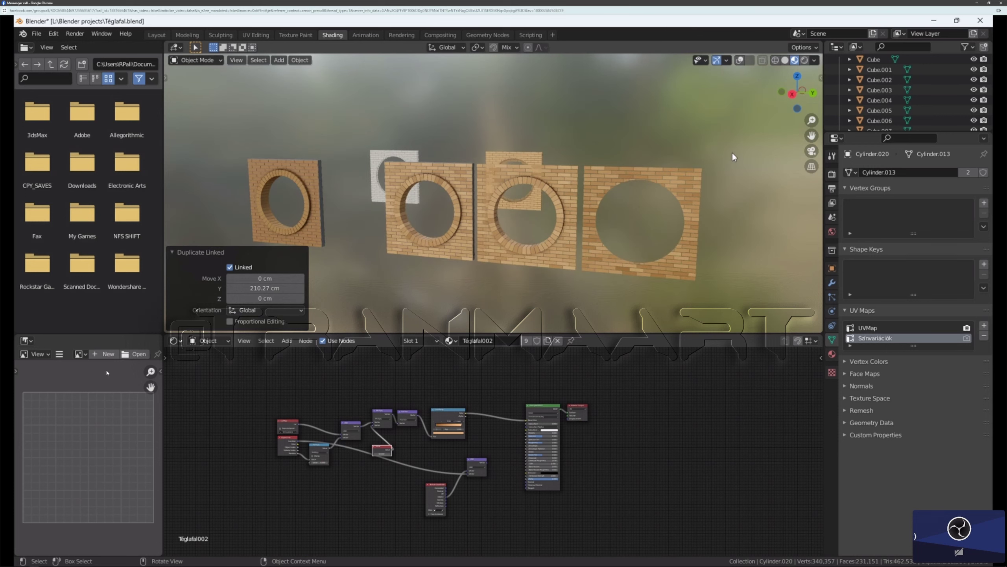
drag(813, 134, 815, 110)
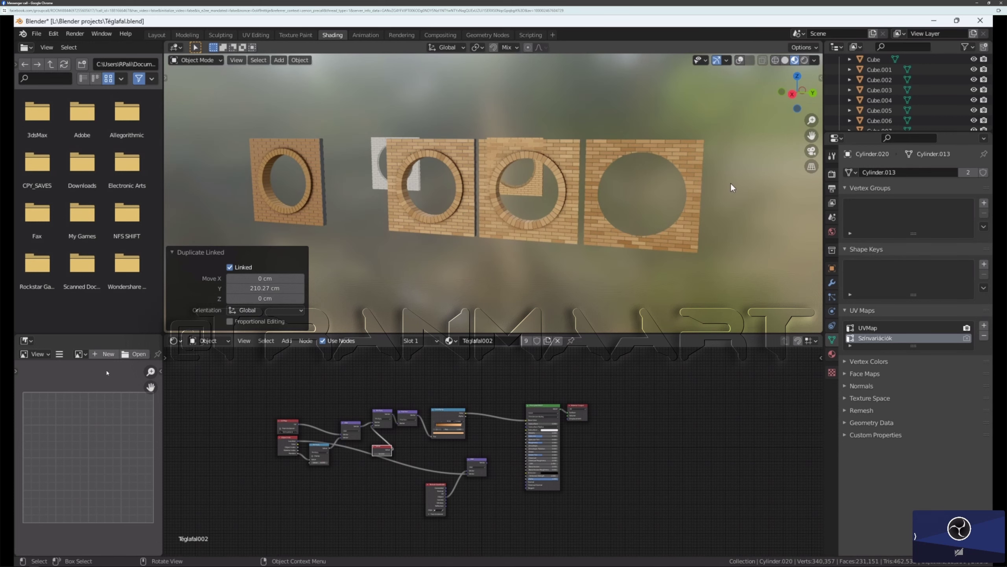
scroll(601, 198, up, 2)
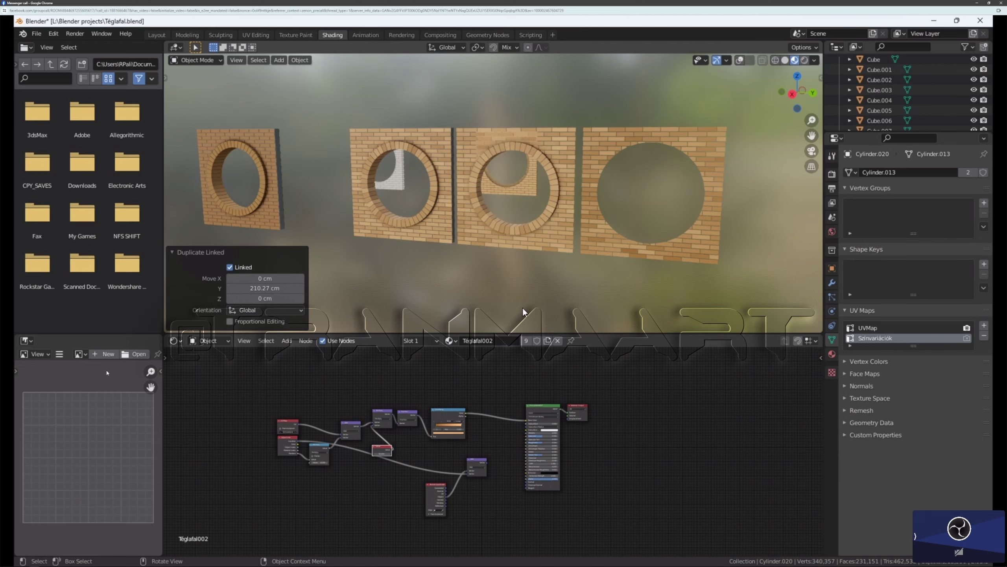